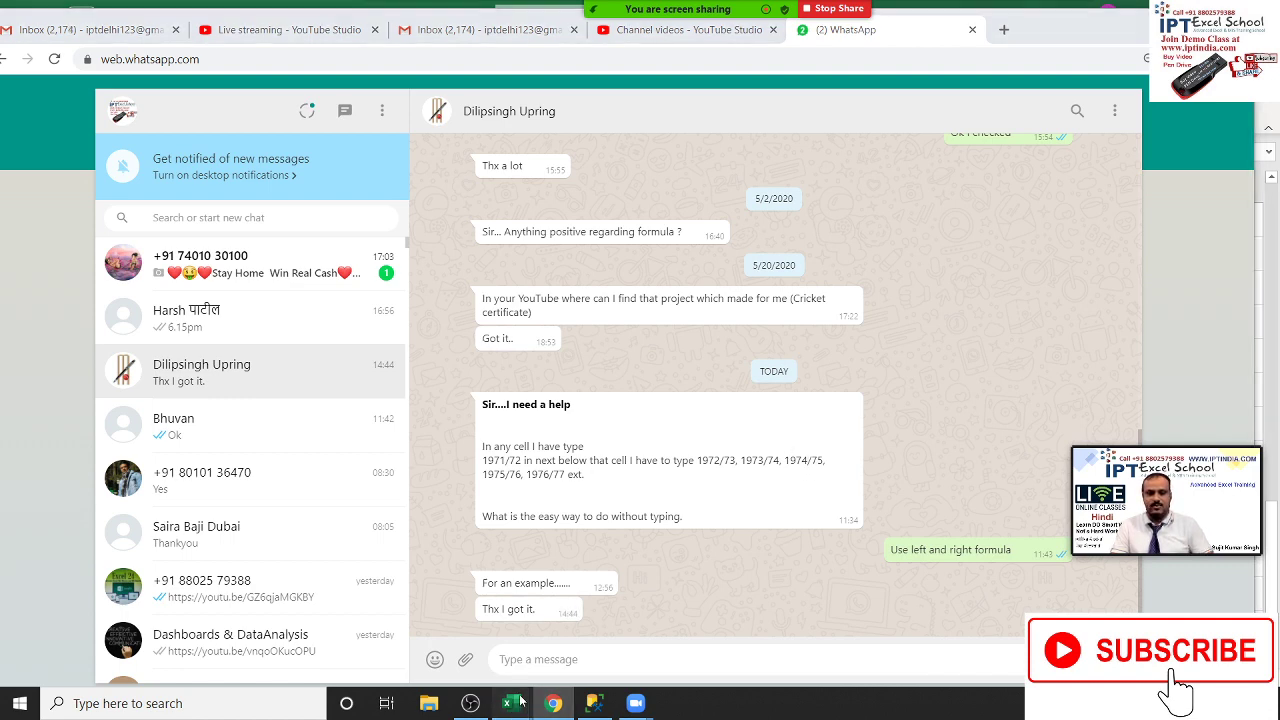
Enter the year ranges 2001/10, 2002/11 and 2003/12 in cells A34, A35 and A36
mouse_move(490, 686)
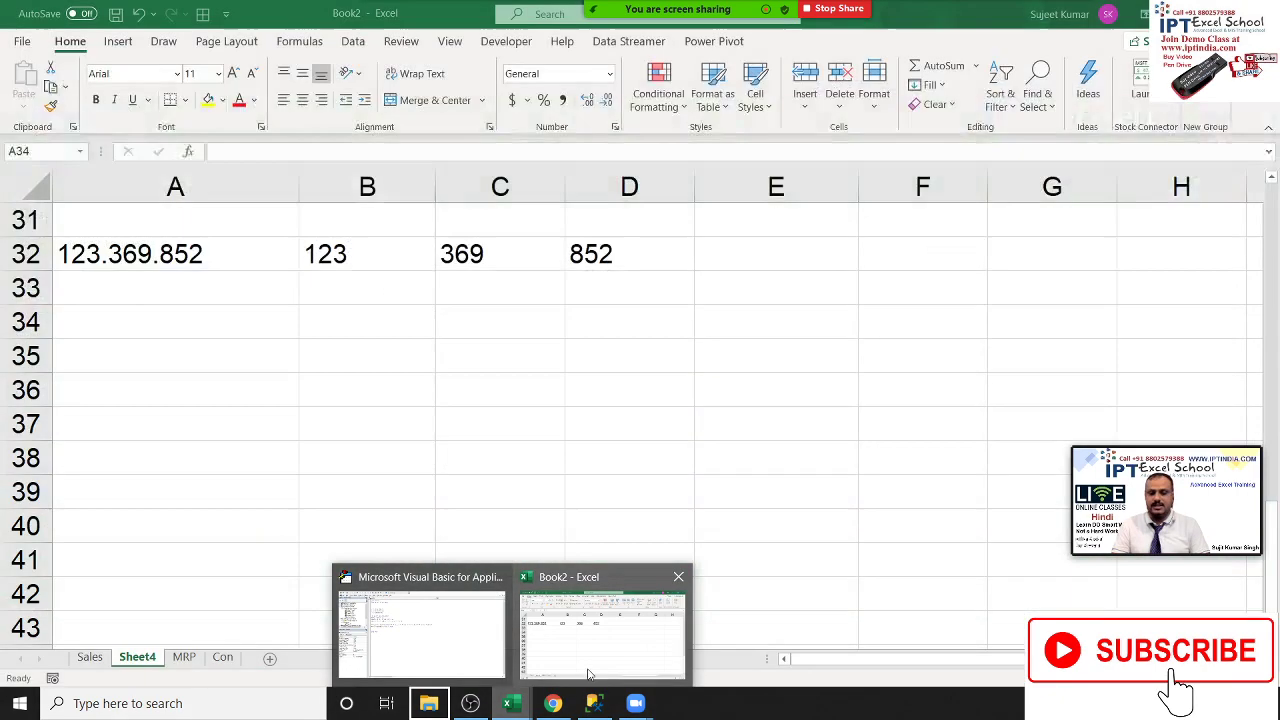
click(600, 630)
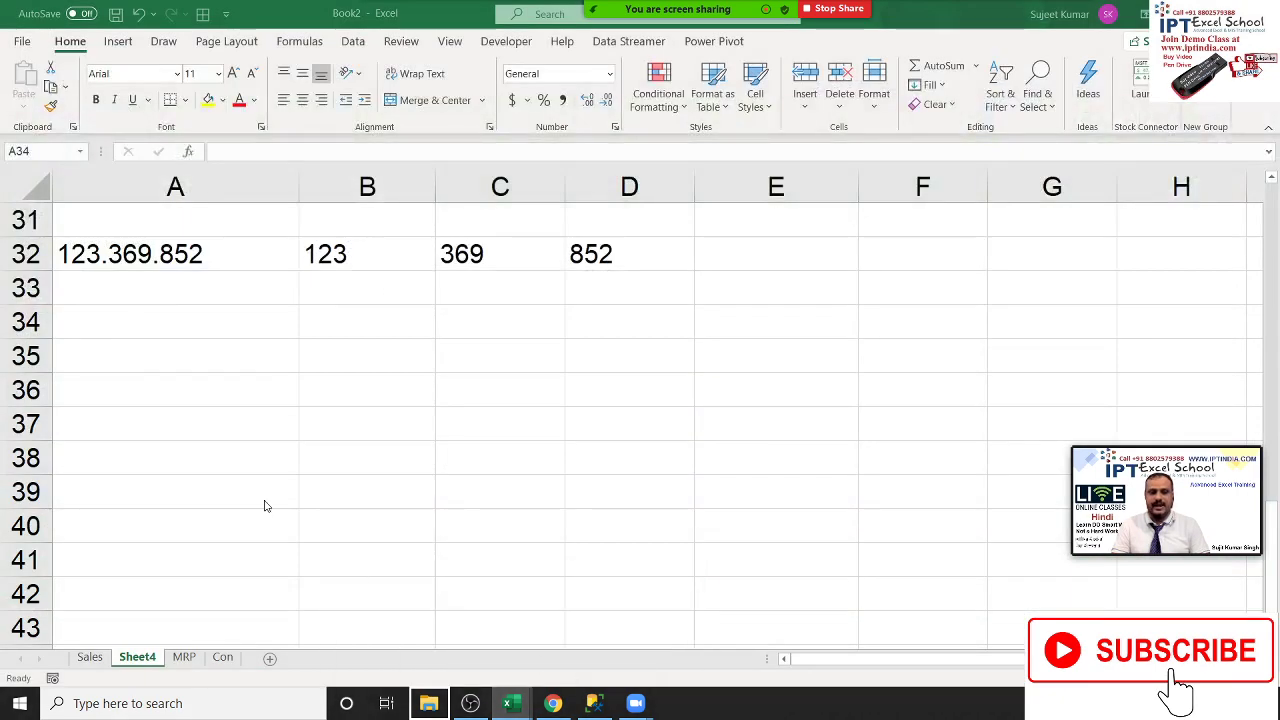
key(super+alt+3)
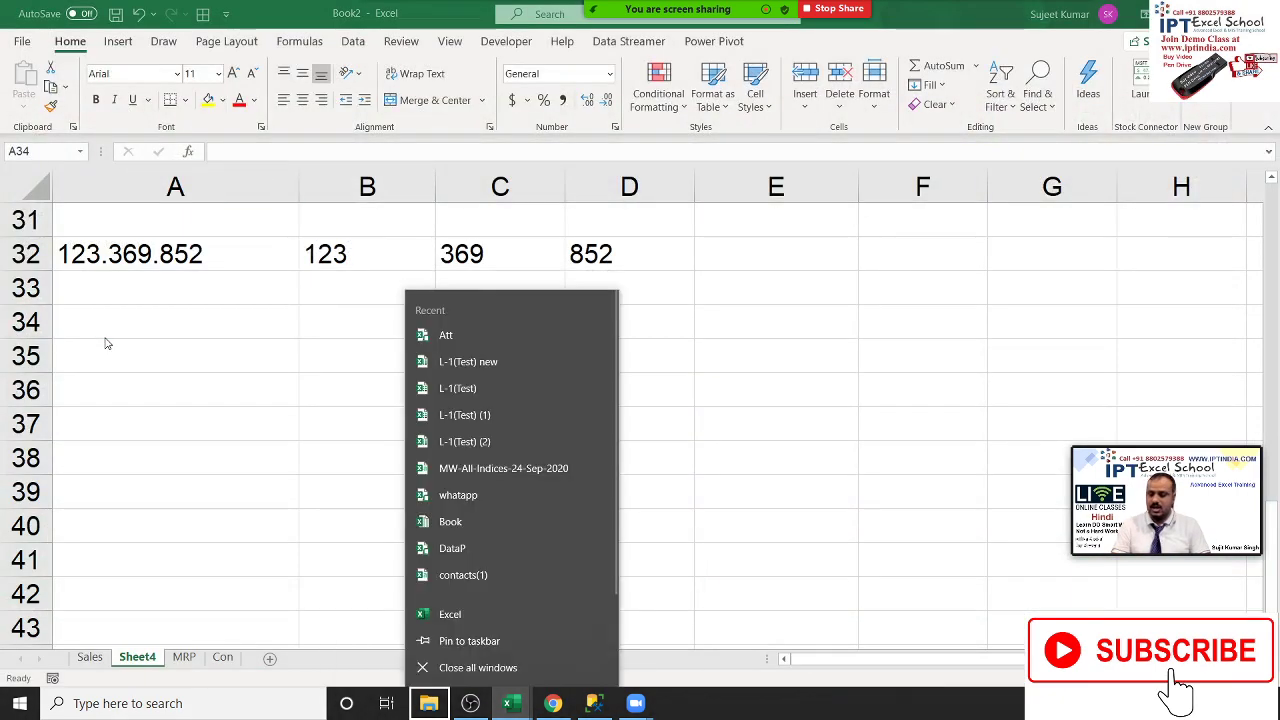
click(108, 307)
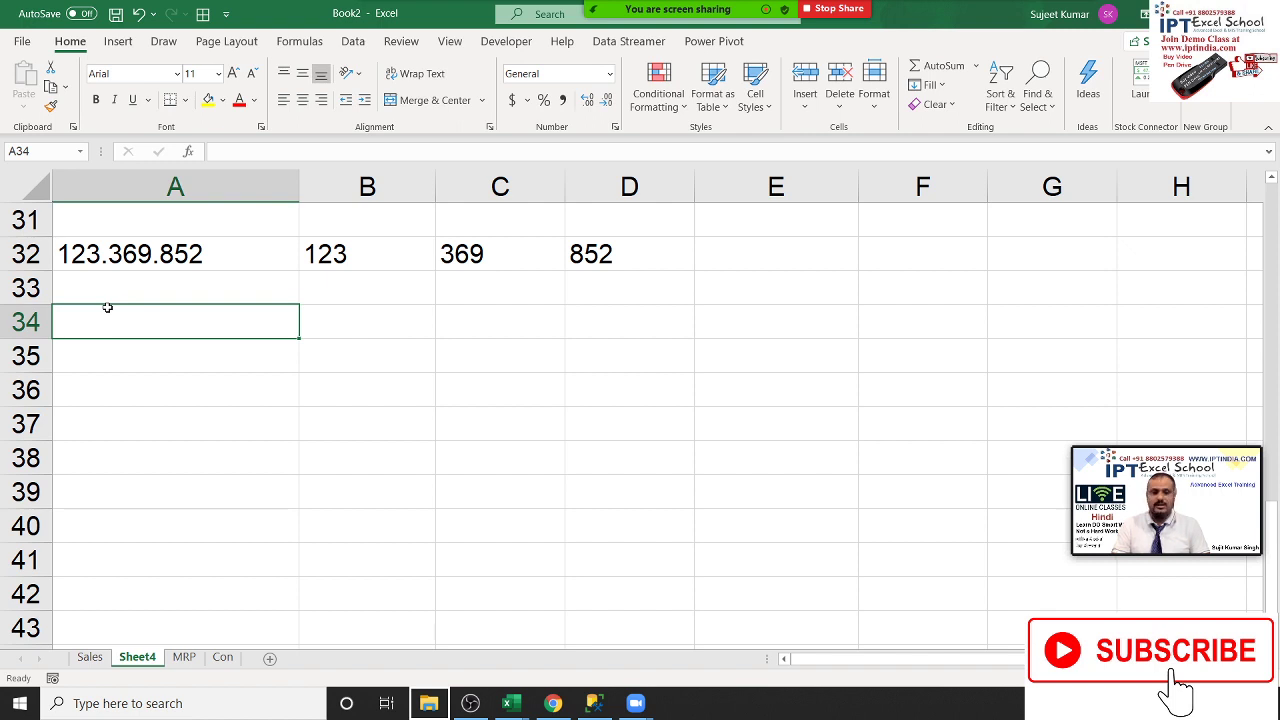
text(2001)
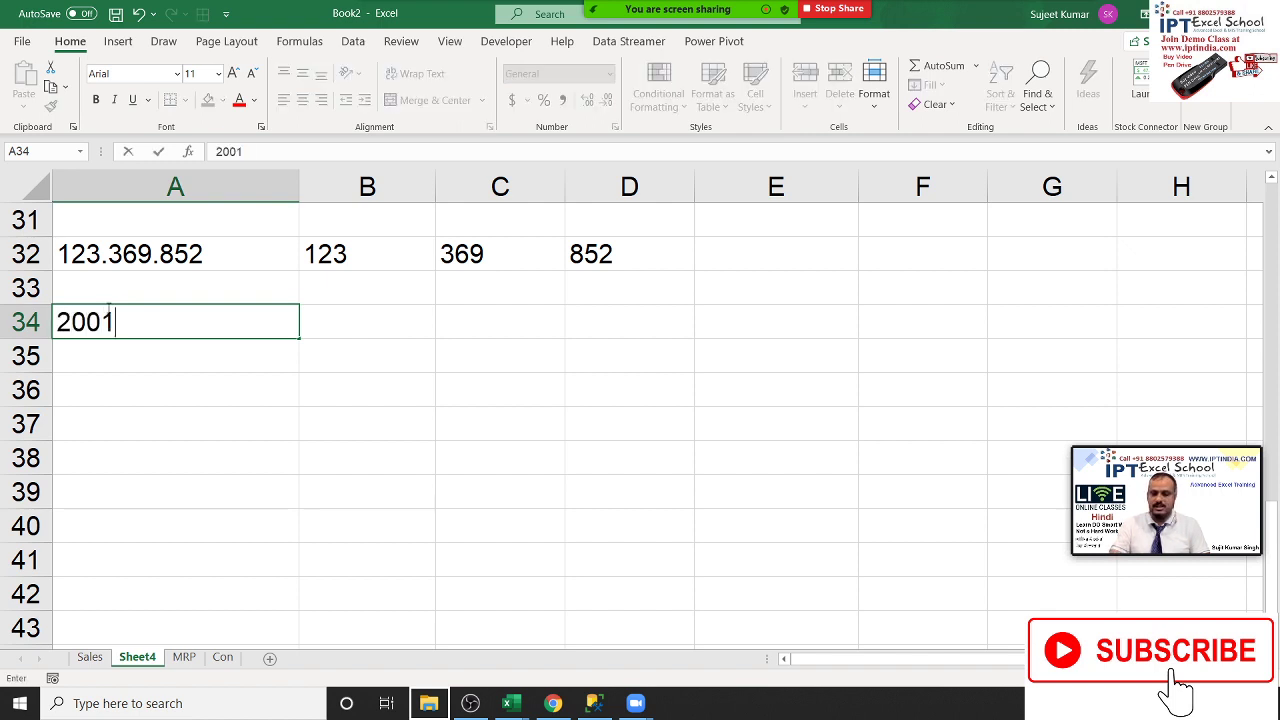
text(/)
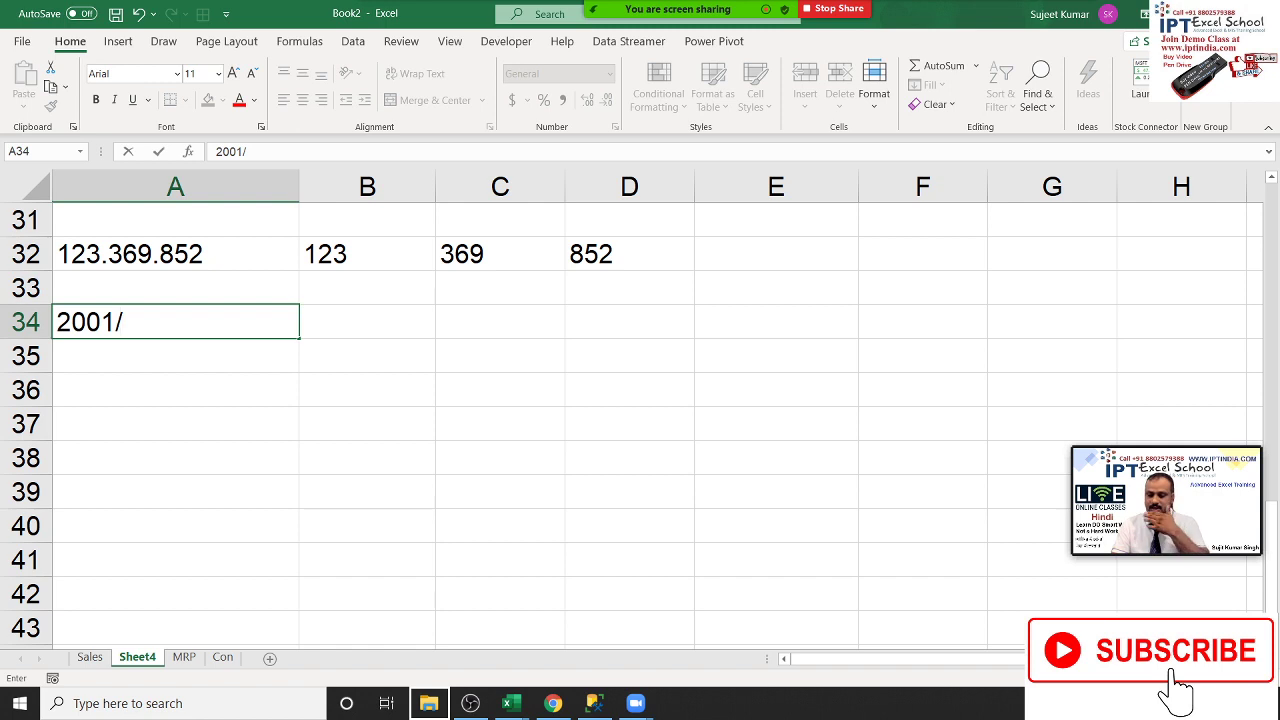
text(10)
key(Return)
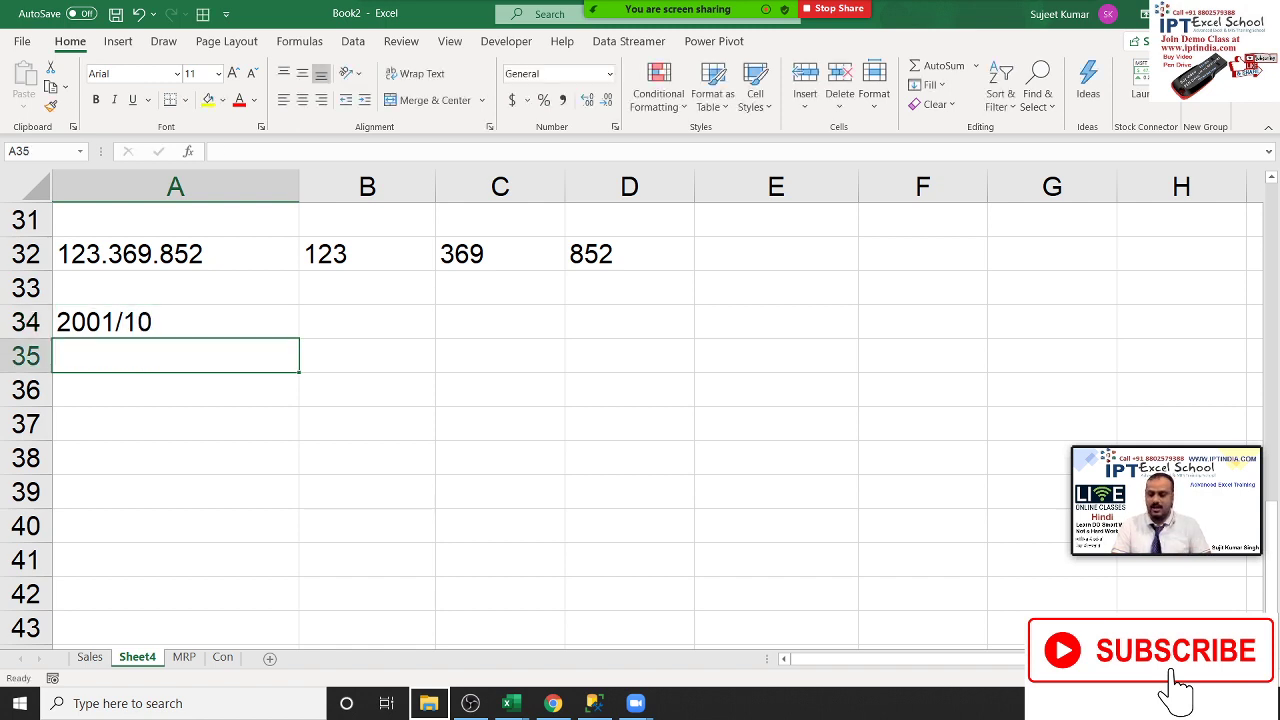
text(2002/)
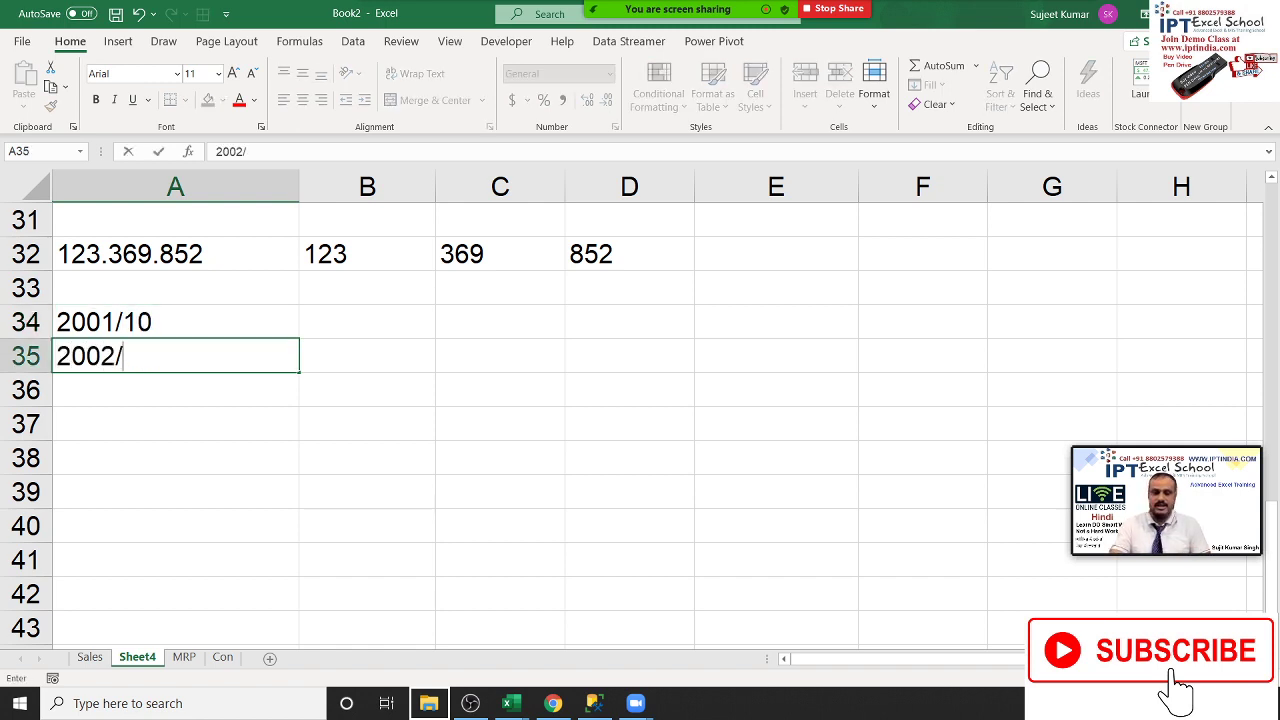
text(11)
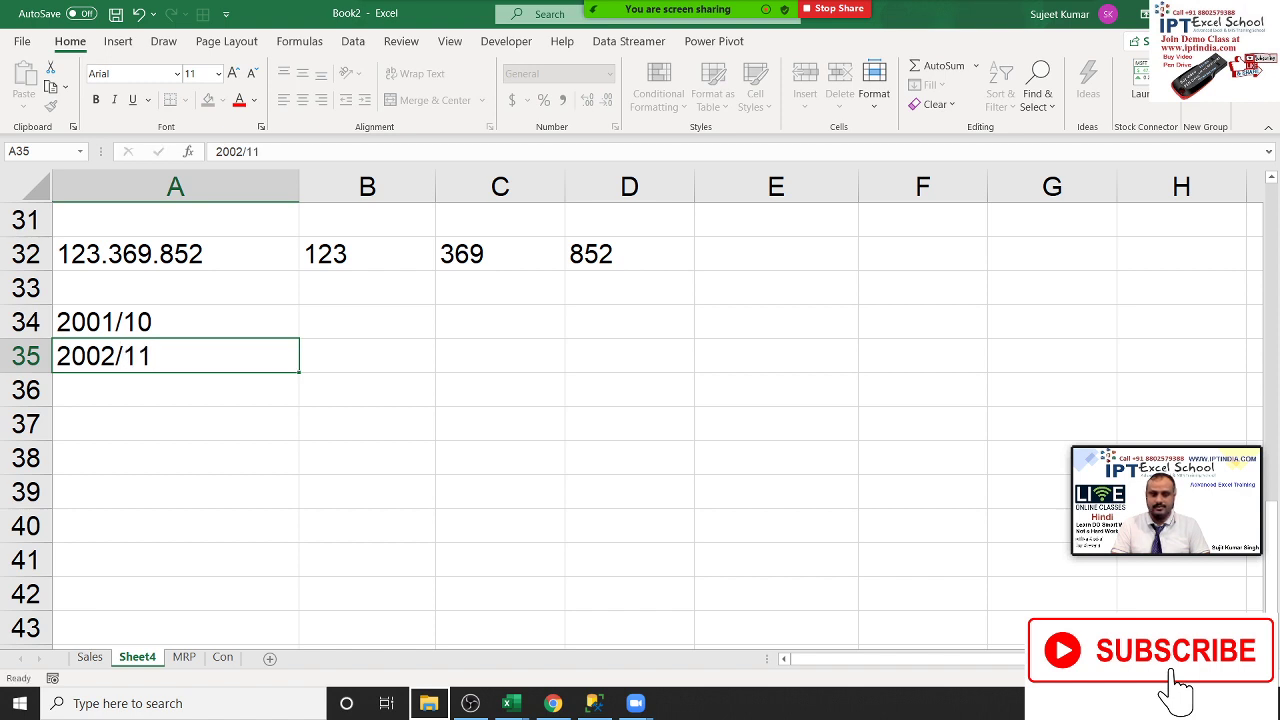
key(Return)
text(200)
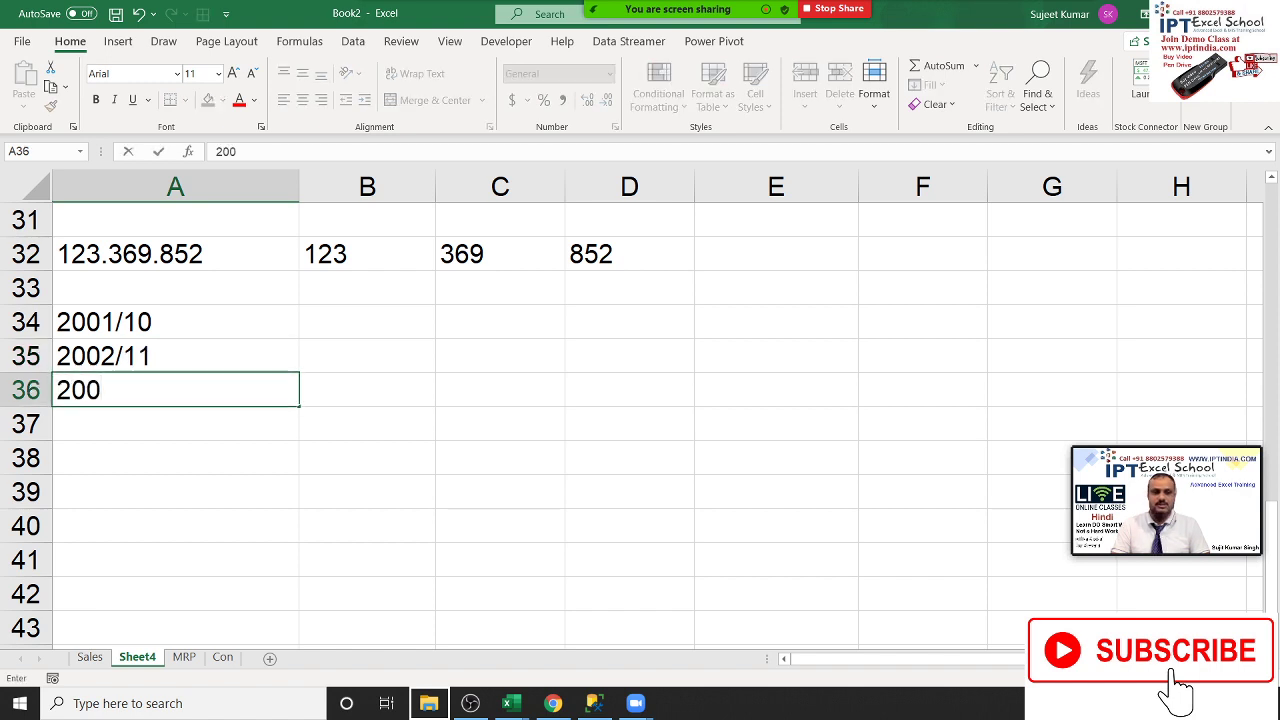
text(3/)
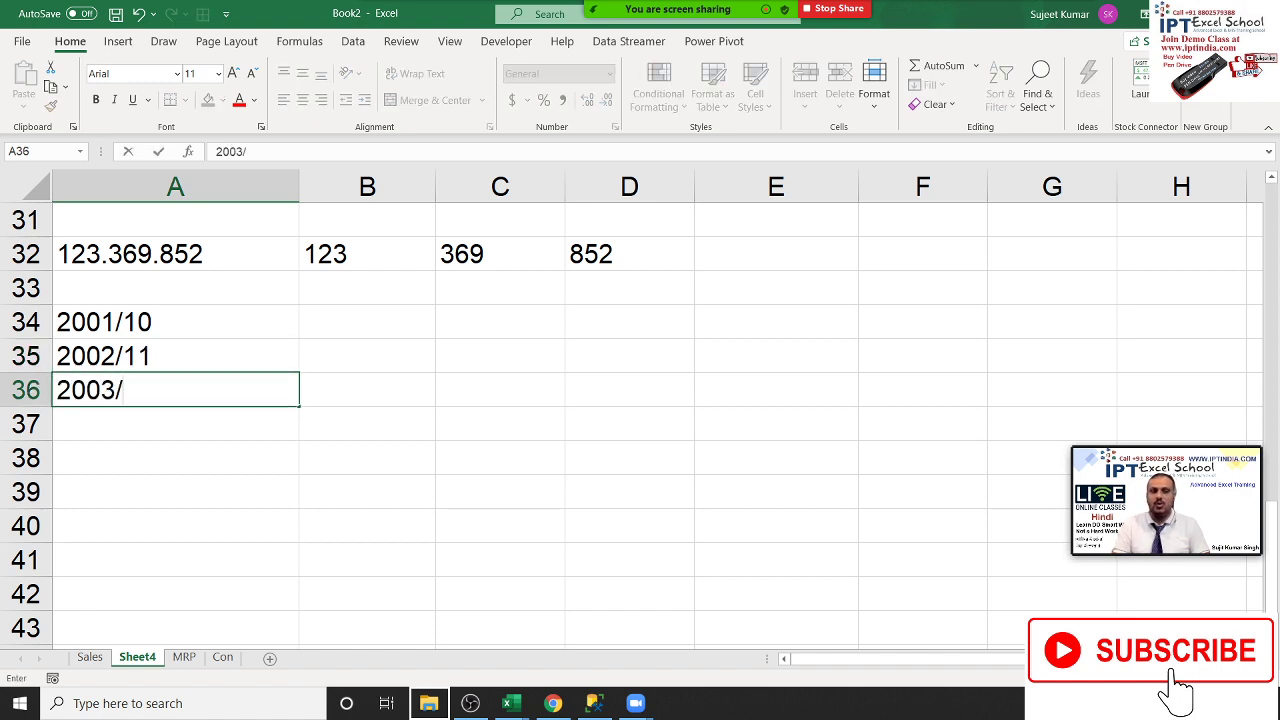
text(12)
key(Return)
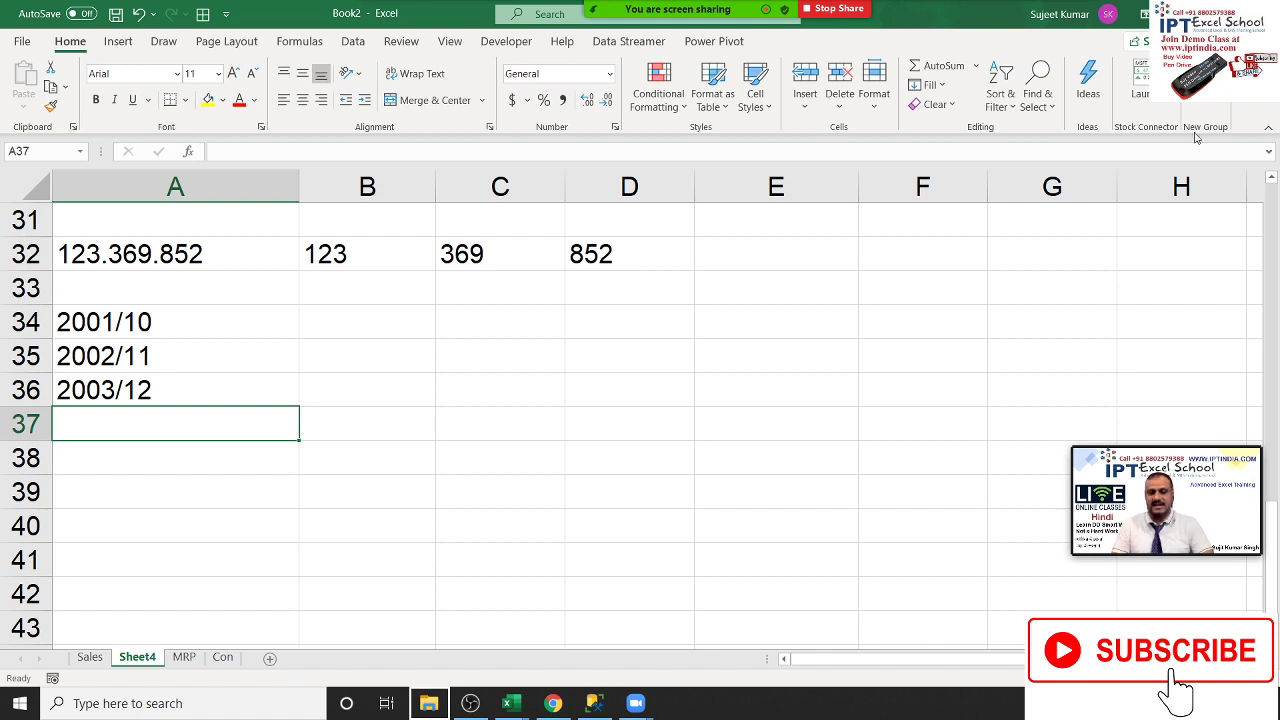
drag(191, 330, 193, 427)
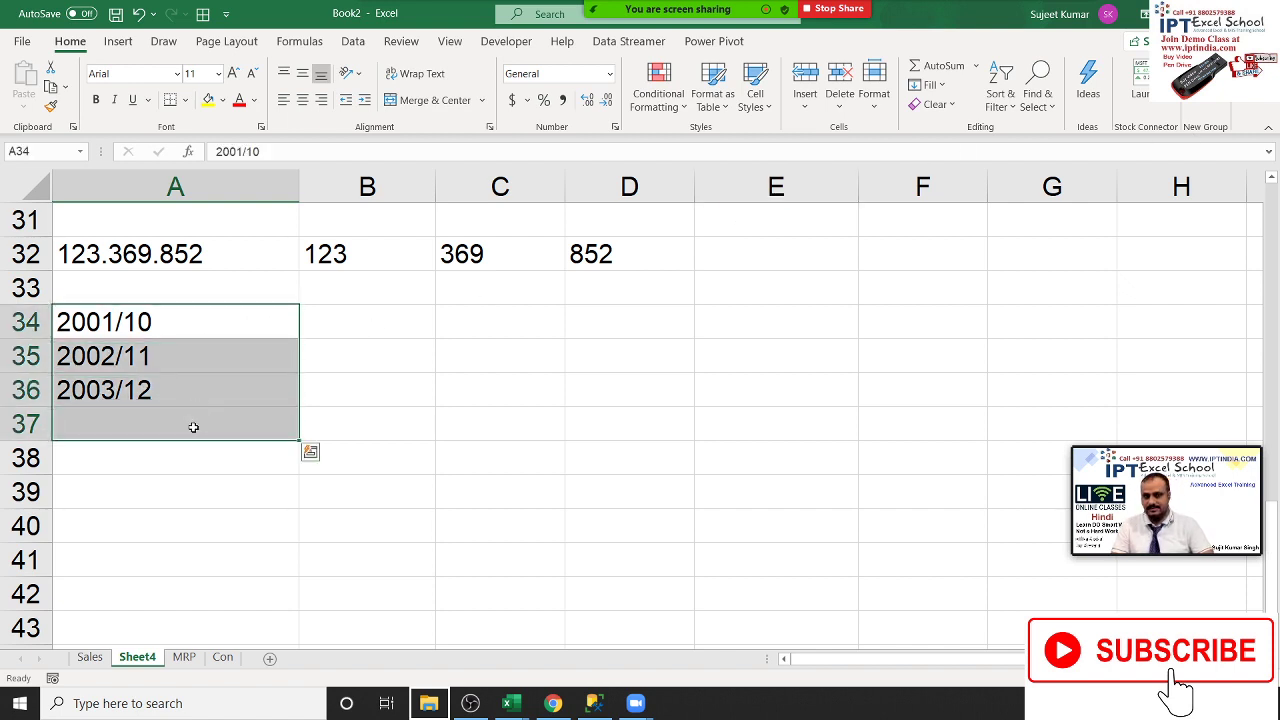
click(174, 366)
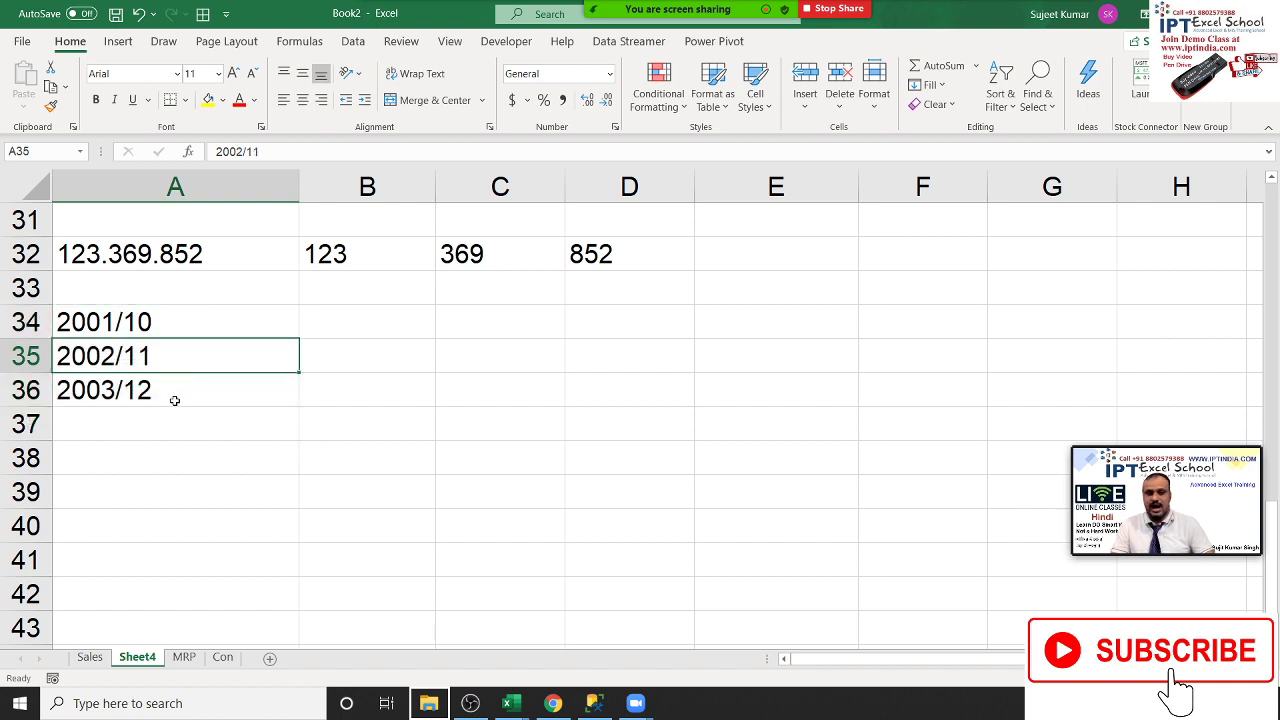
click(174, 400)
drag(298, 407, 288, 510)
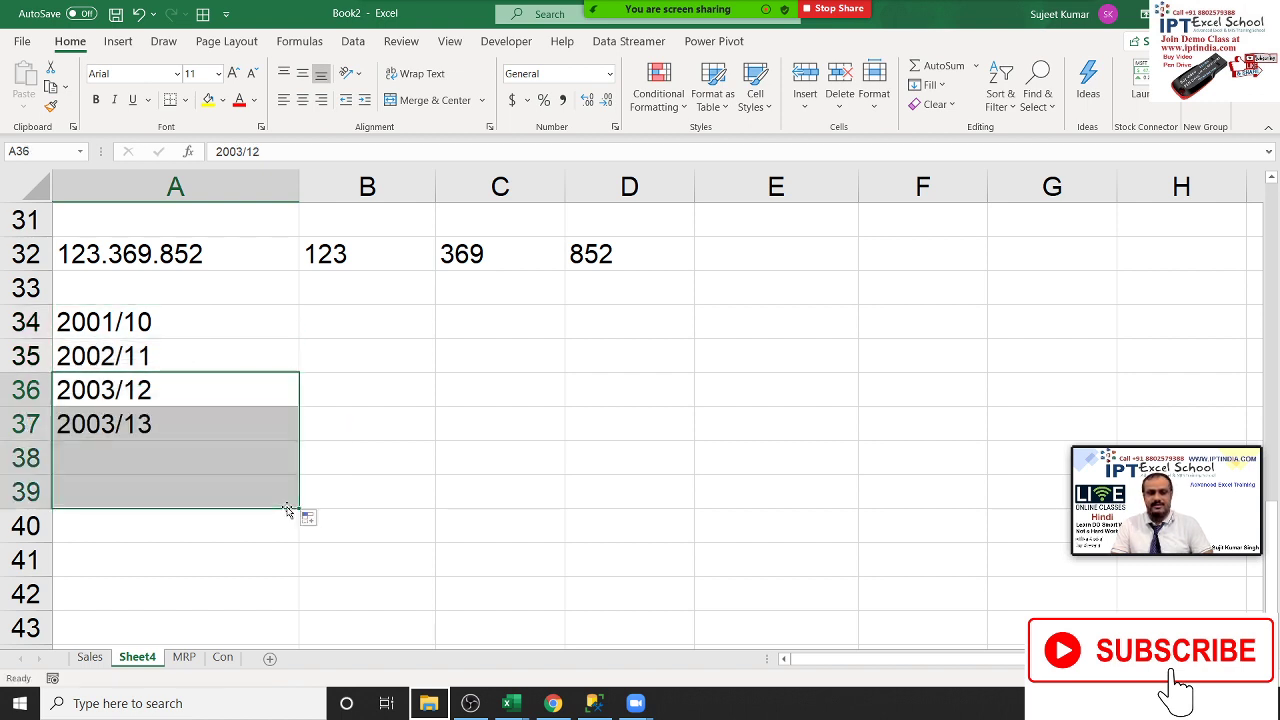
click(103, 420)
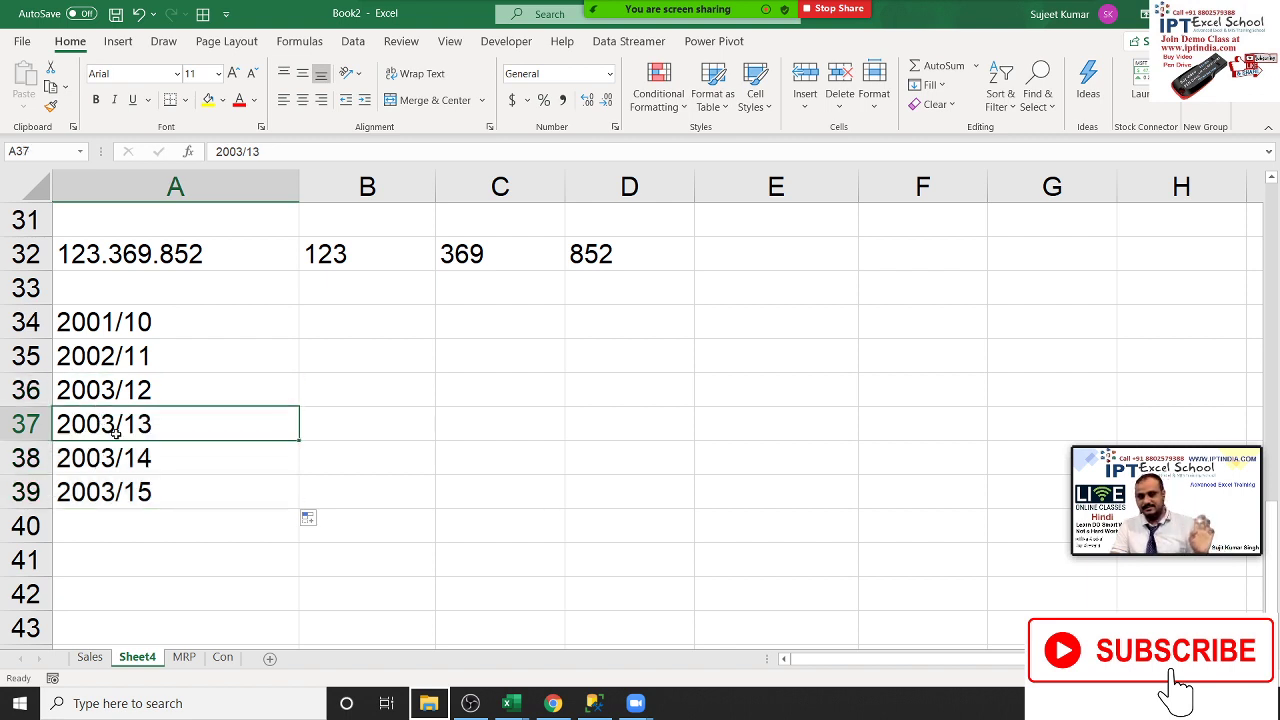
key(shift+Down)
key(shift+Down)
key(Delete)
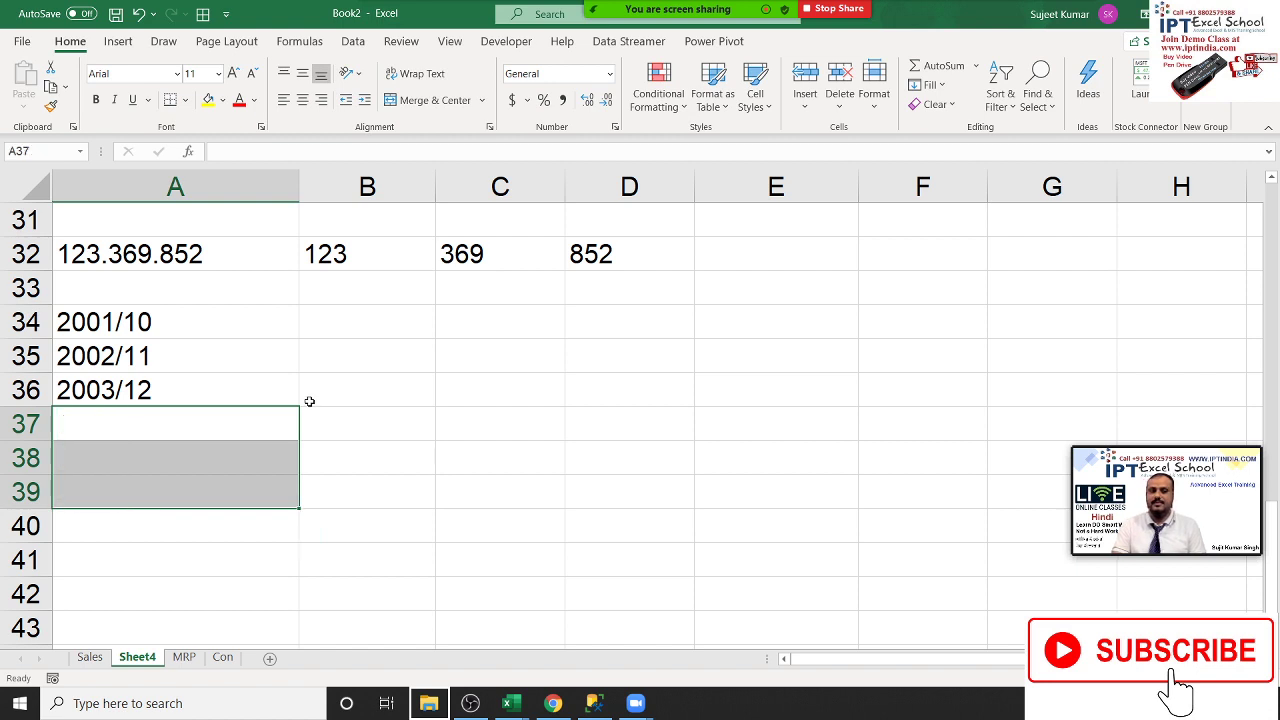
key(Up)
key(Down)
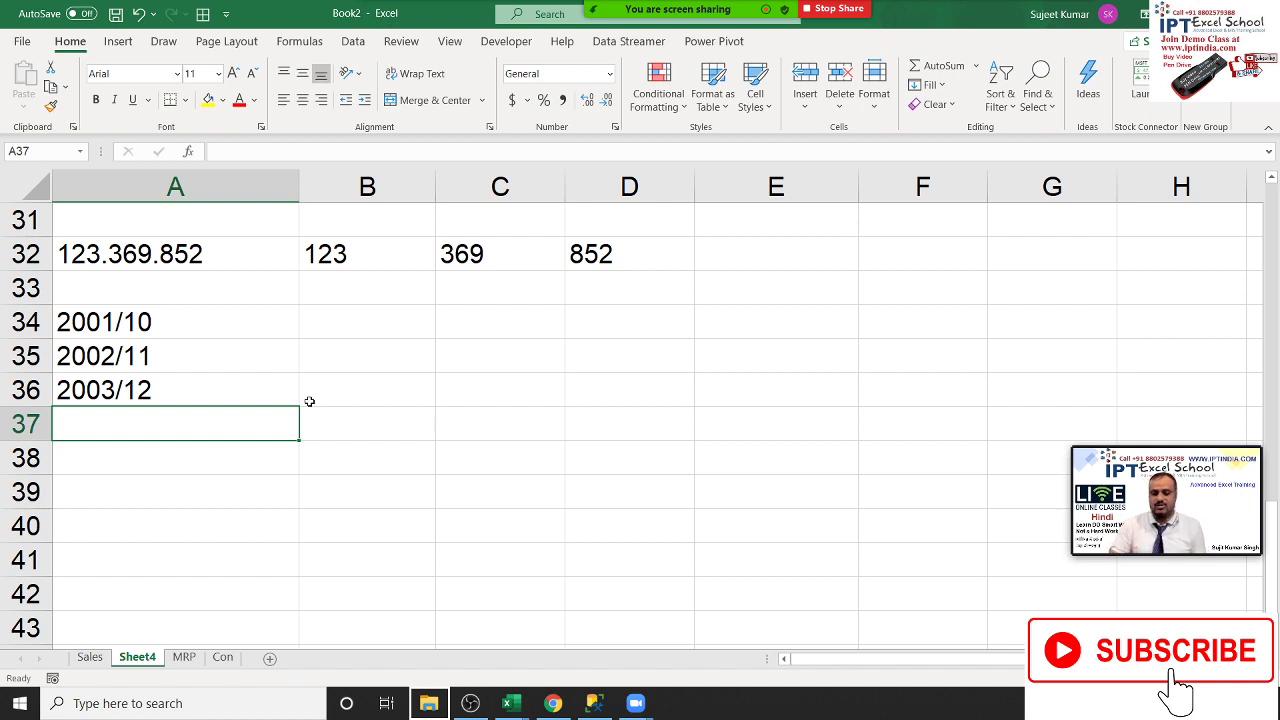
Enter =LEFT(A36,4) in A37 so it shows 2003
text(=le)
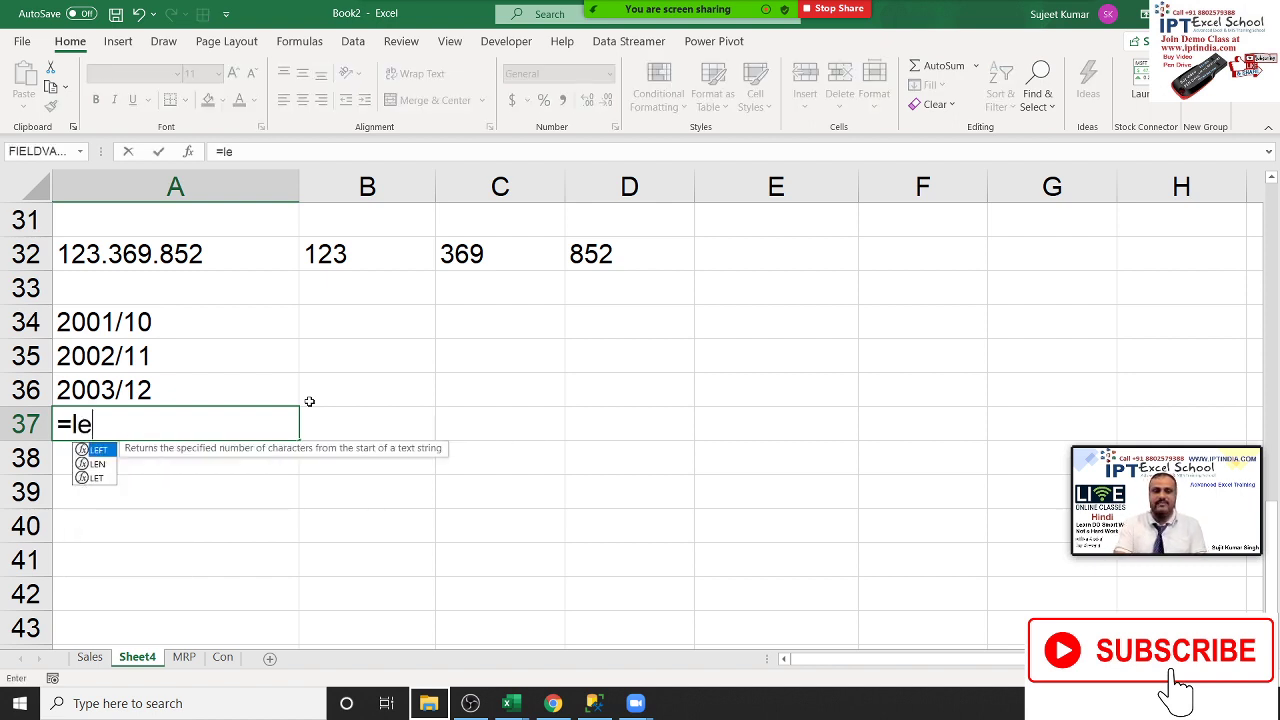
key(Tab)
key(Up)
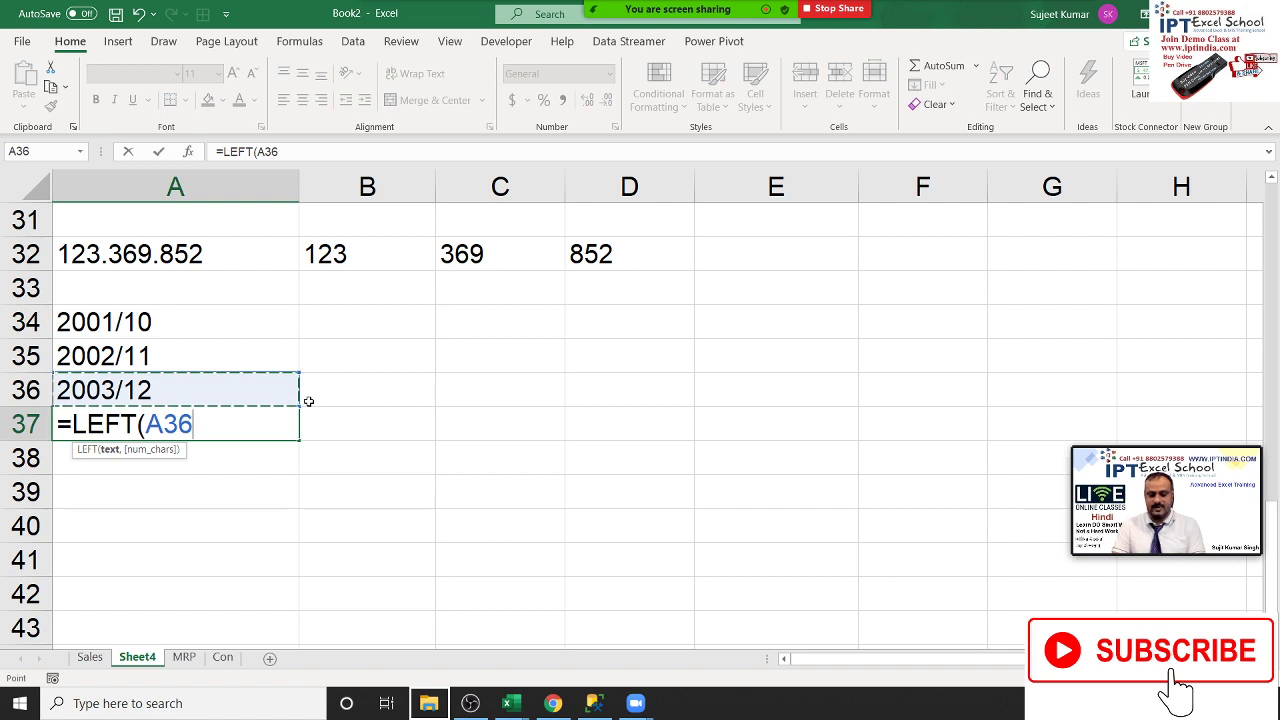
text(,4)
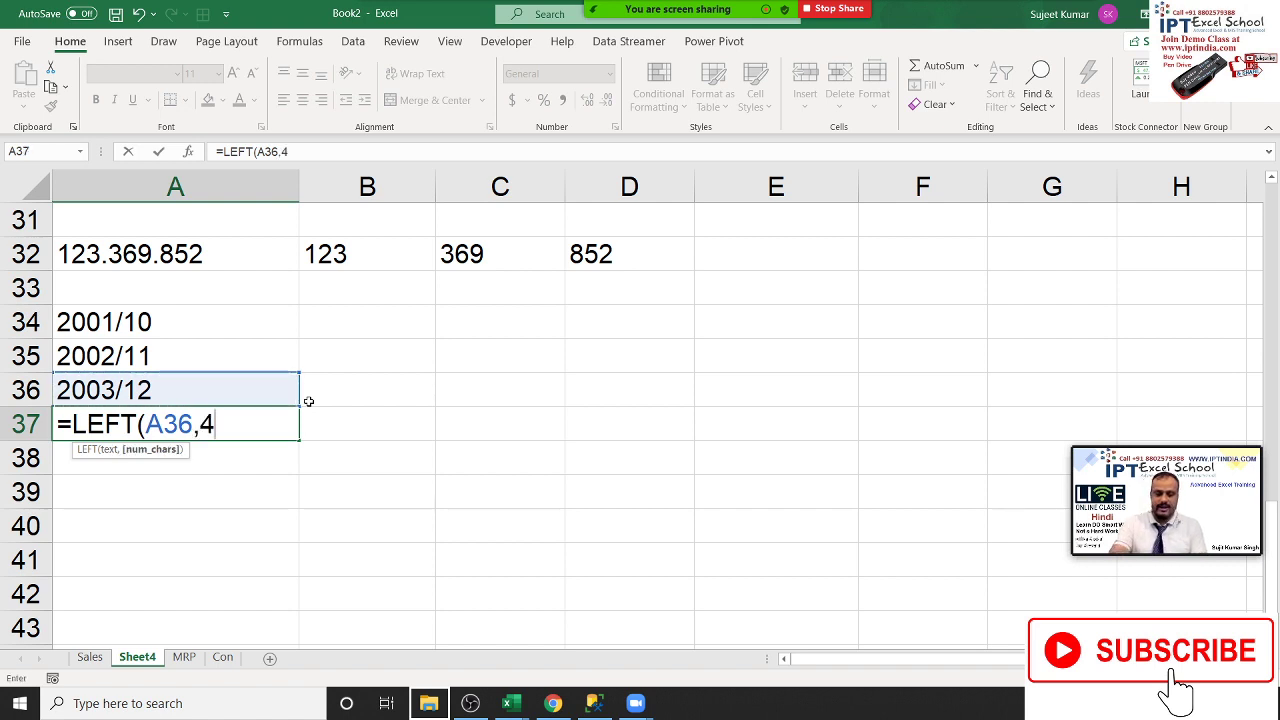
text()()
key(BackSpace)
key(Return)
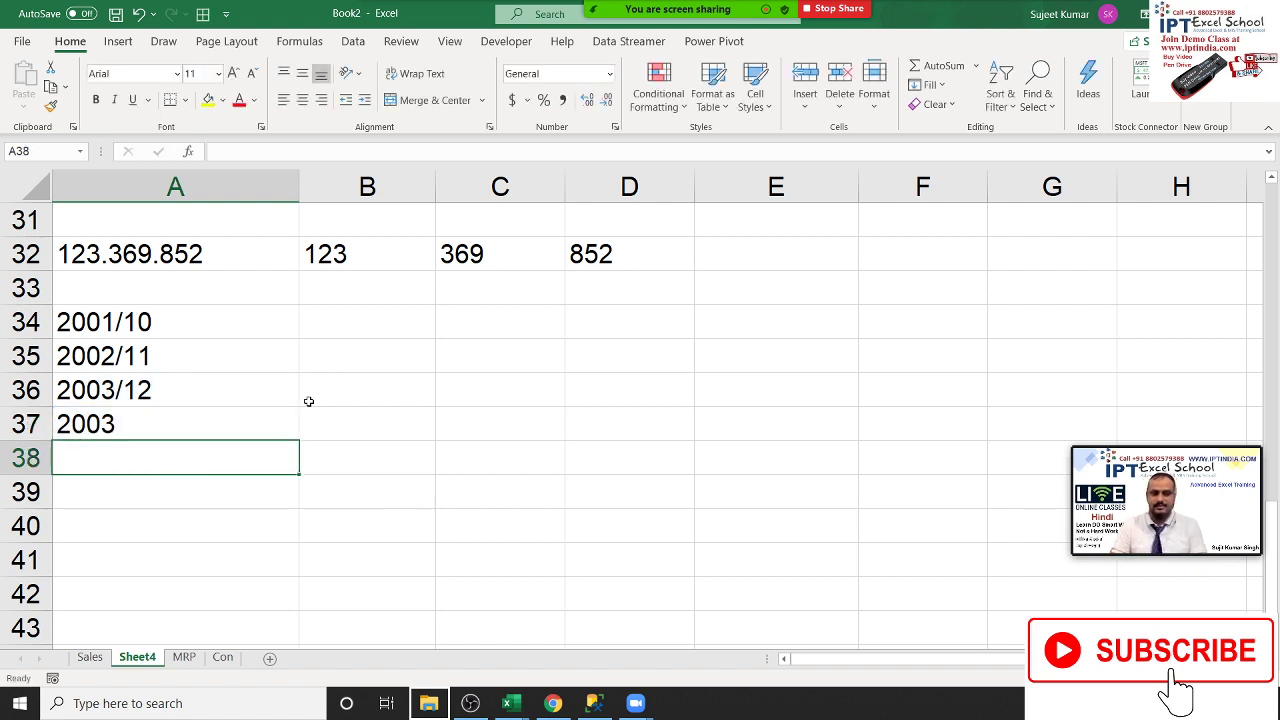
Start a RIGHT formula in B37, then cancel it and return to A37
key(Up)
key(Right)
text(=r)
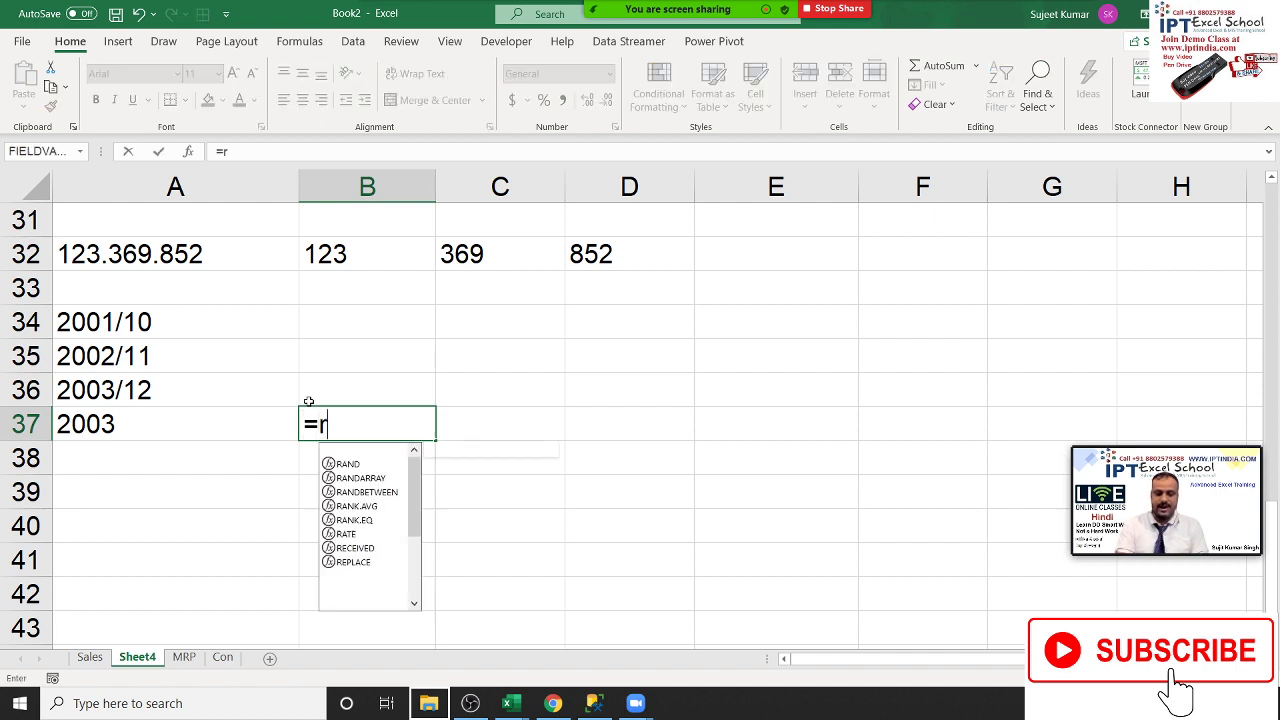
text(i)
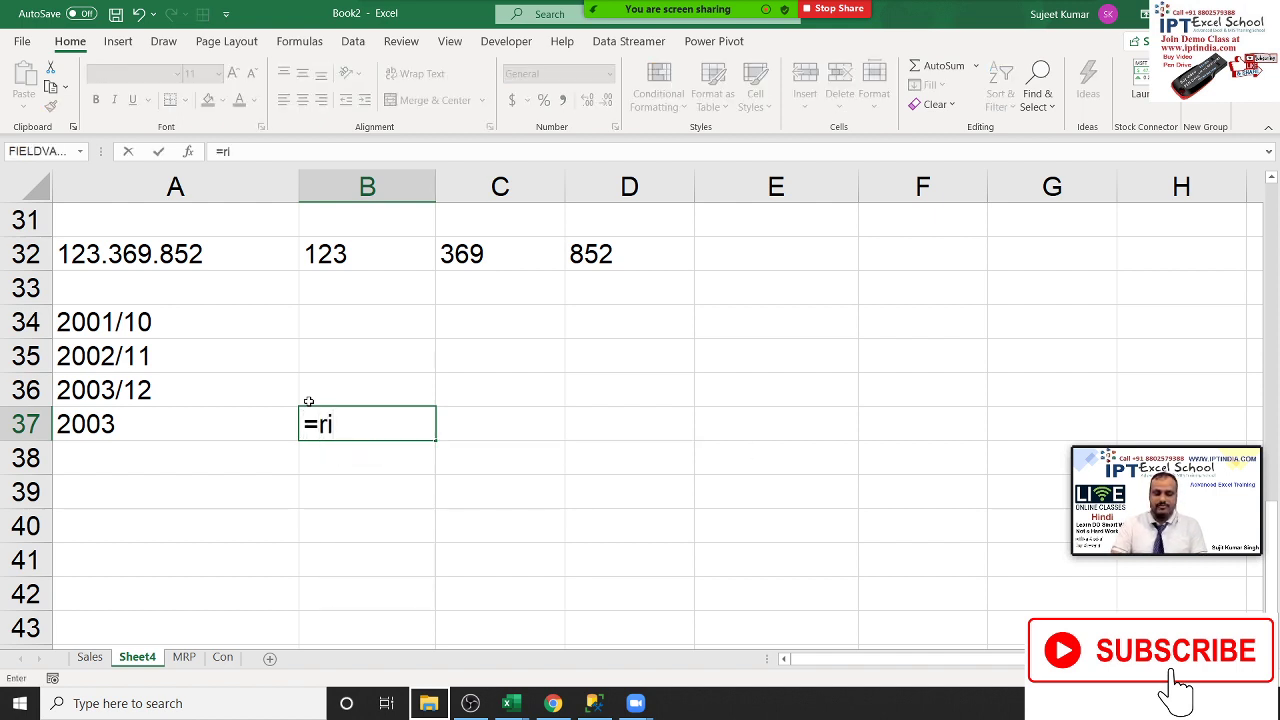
key(BackSpace)
key(BackSpace)
key(BackSpace)
text(=r)
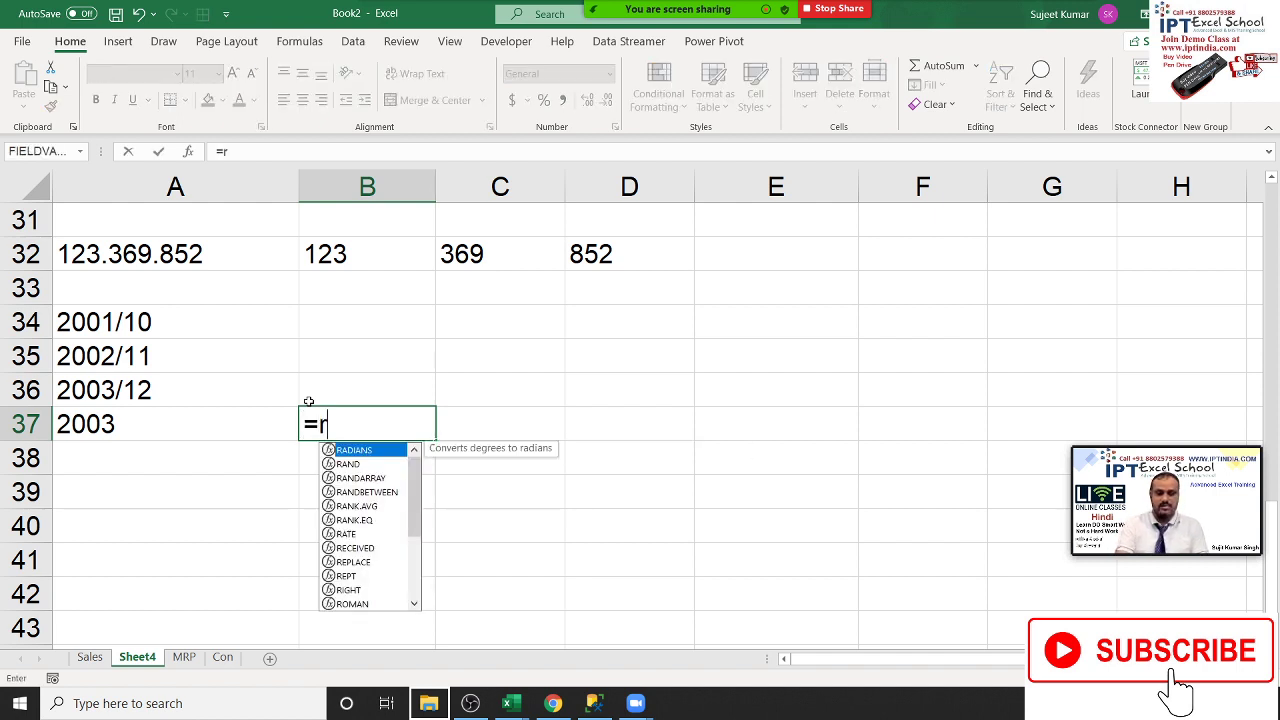
key(Escape)
key(Return)
key(Escape)
key(Escape)
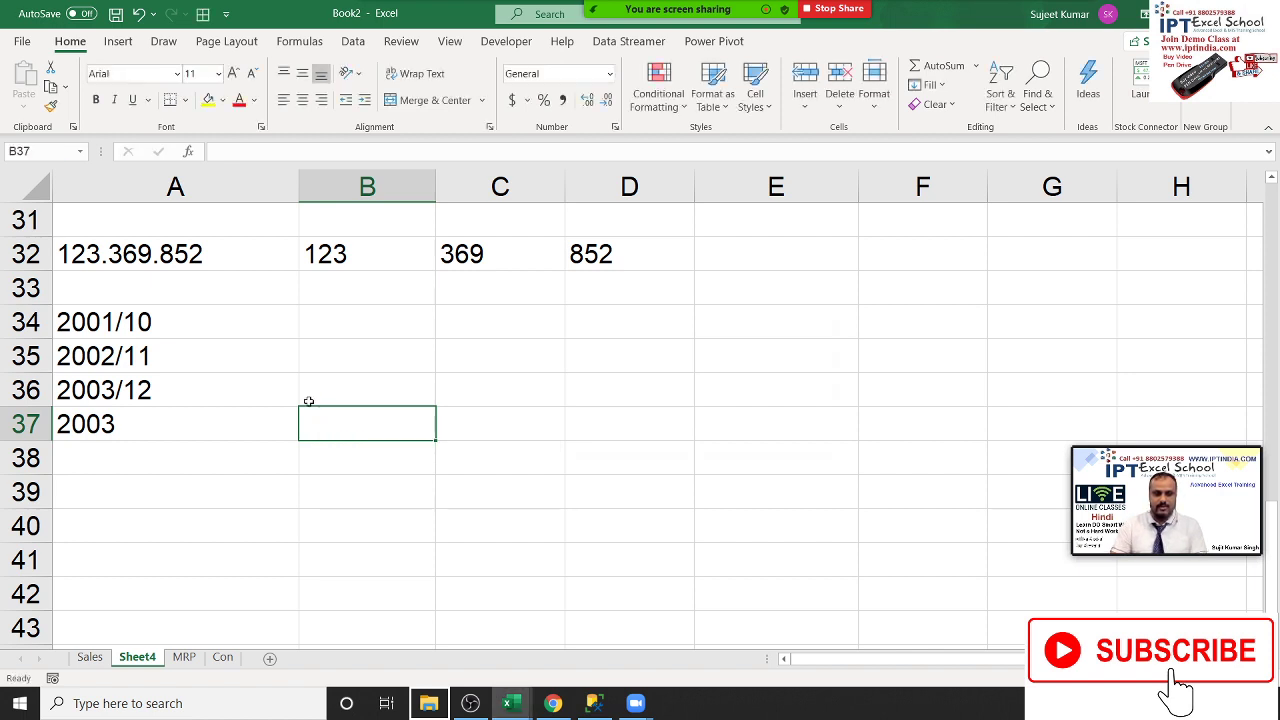
key(Left)
Extend A37's formula to =LEFT(A36,4)+1&"/"&RIGHT(A36,2)+1, giving 2004/13
double_click(206, 426)
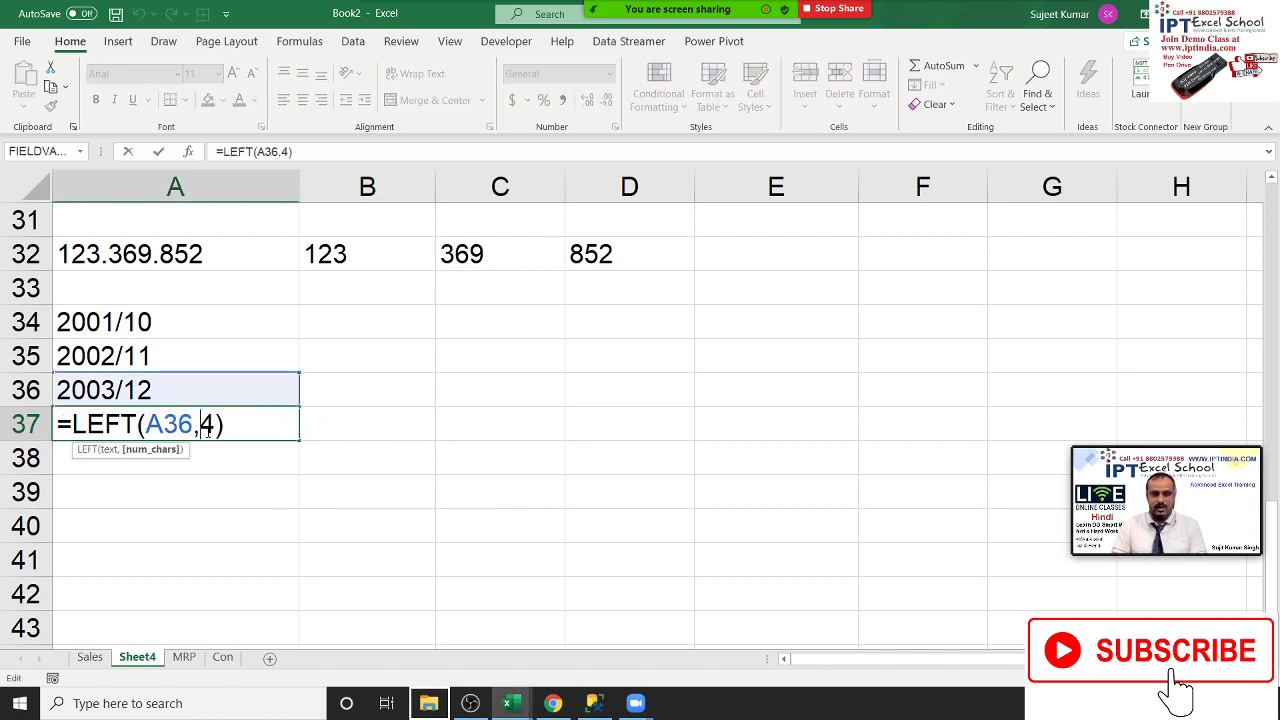
click(238, 430)
text(+)
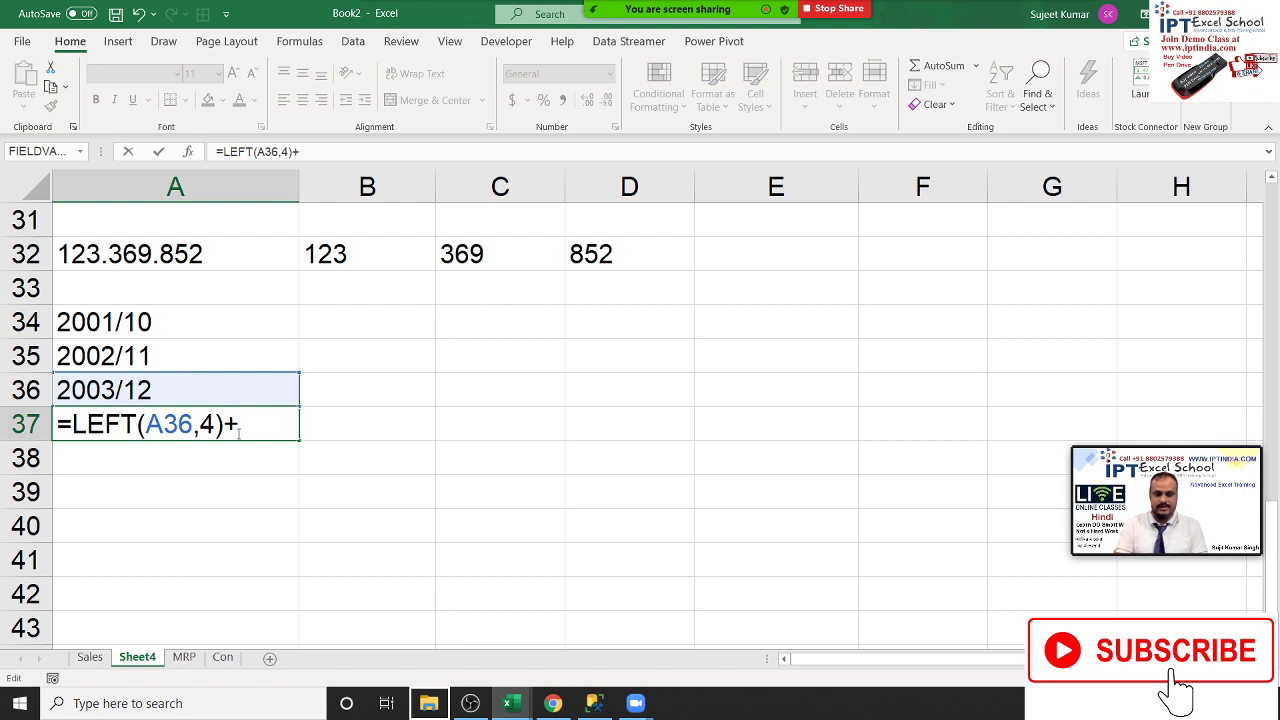
text(1)
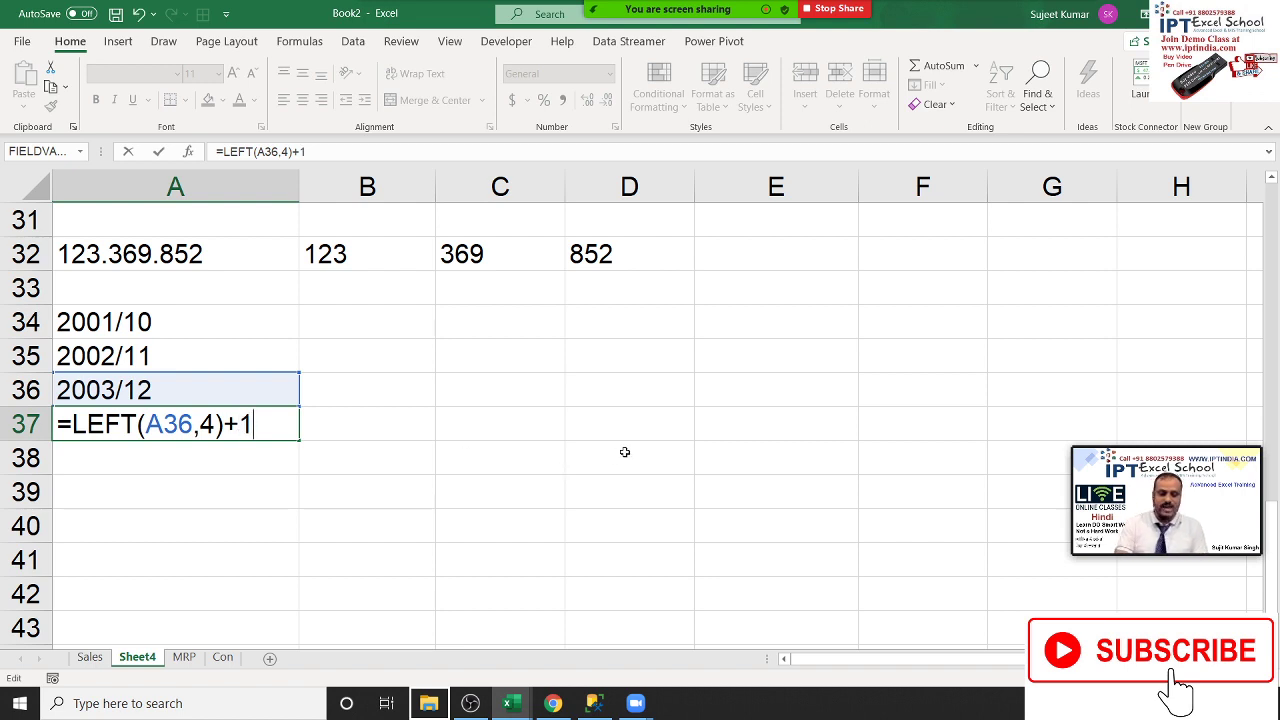
text(&"/)
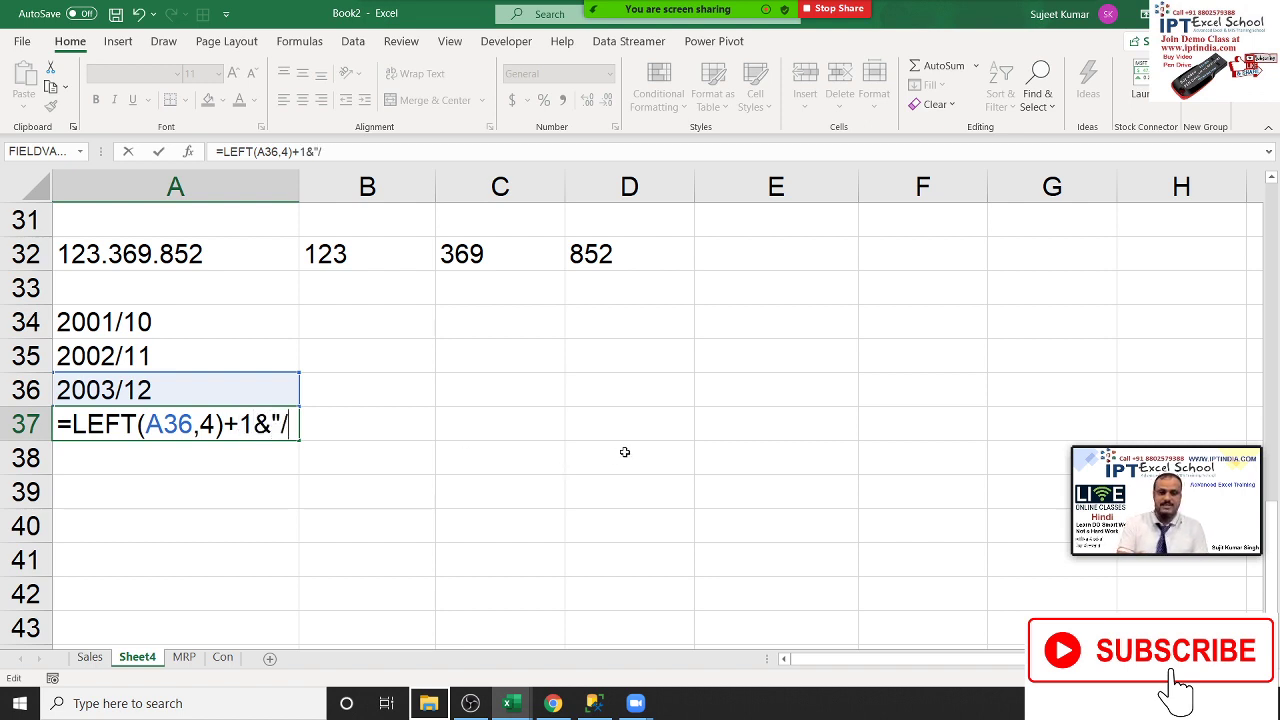
text("&)
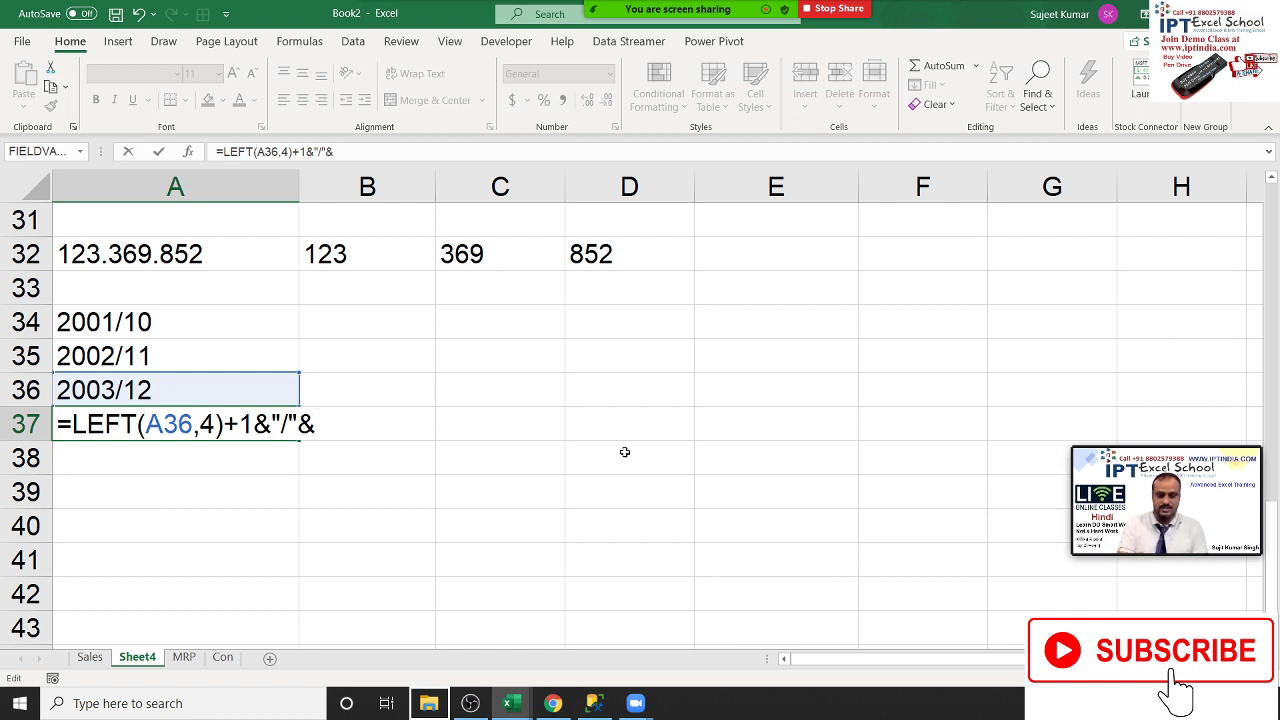
text(ri)
key(Tab)
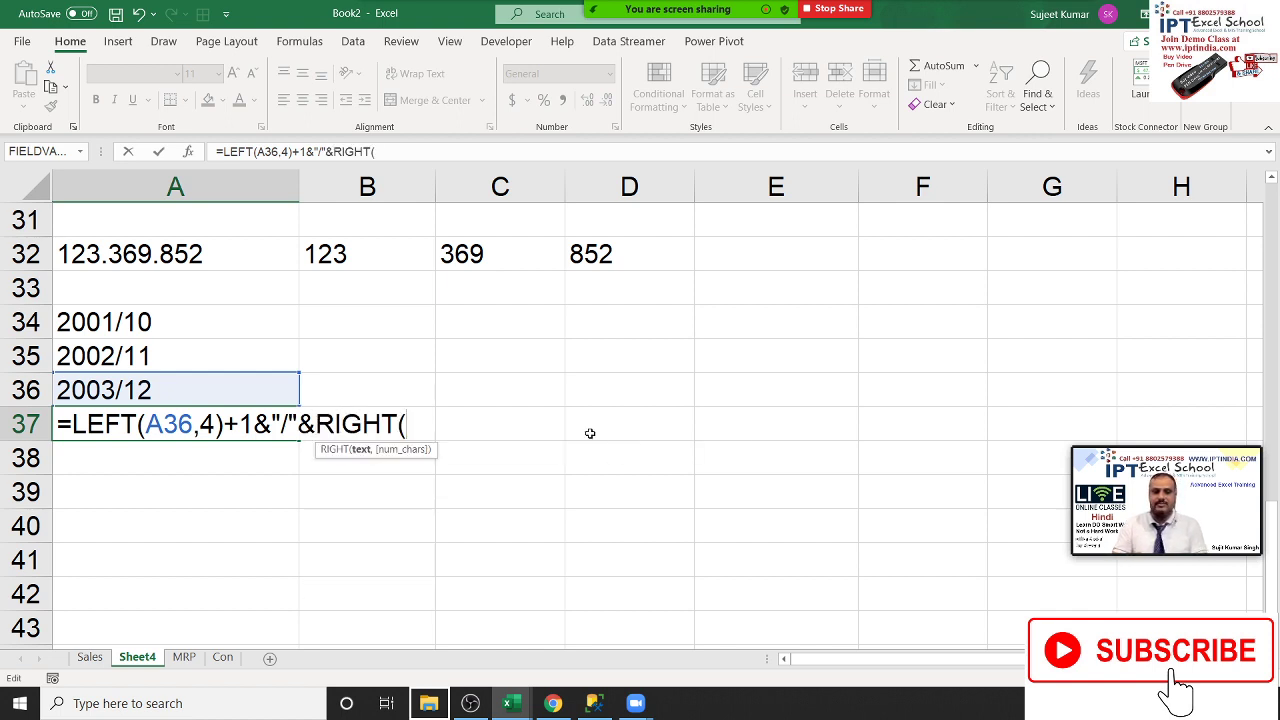
click(122, 386)
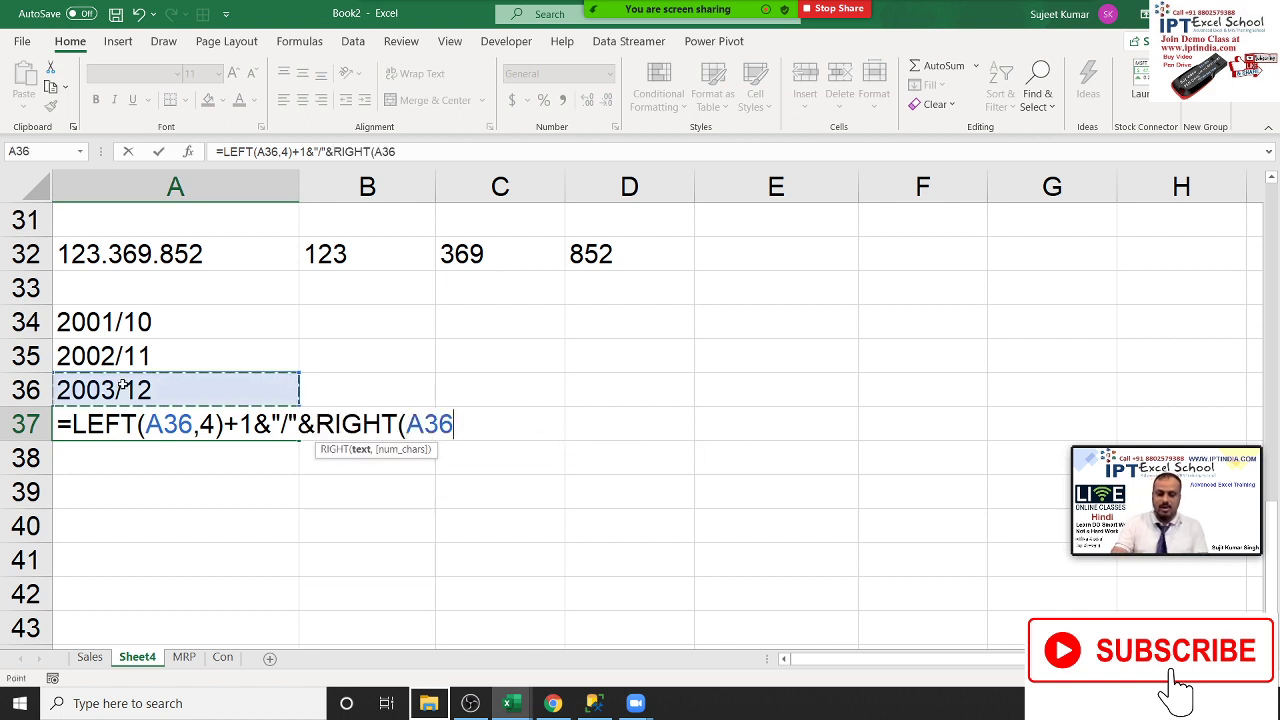
text(,2))
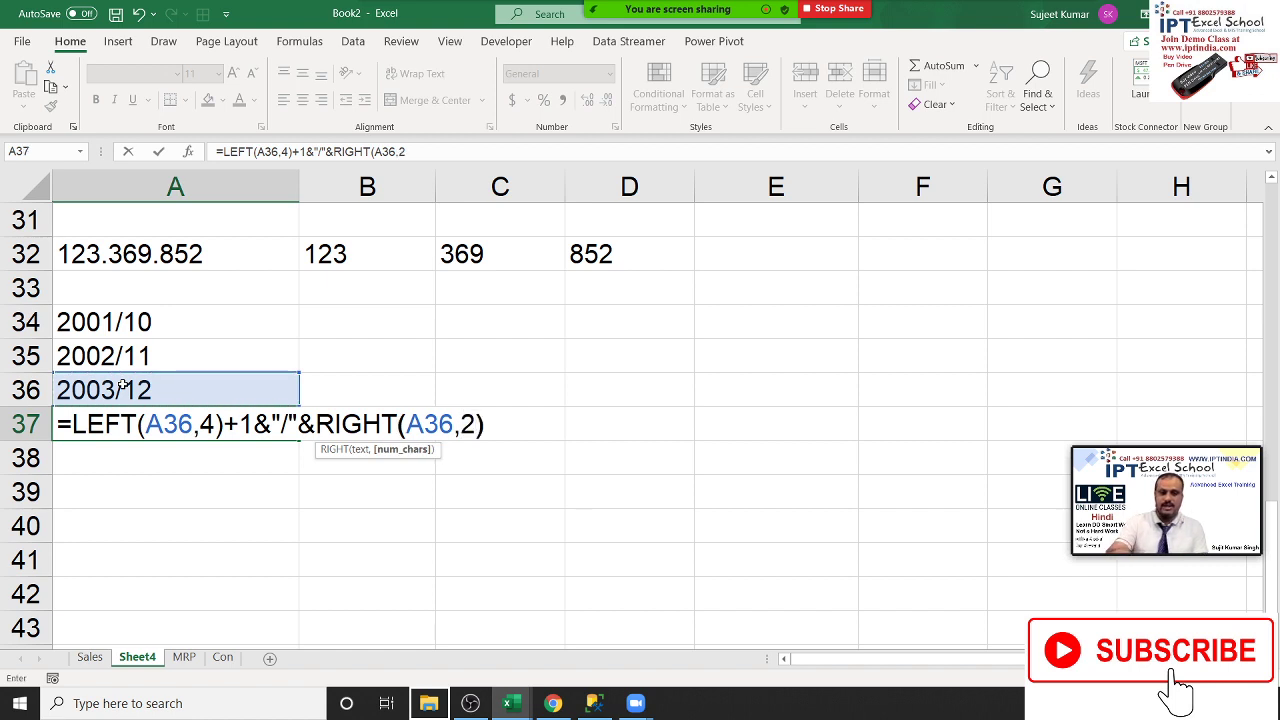
text(+)
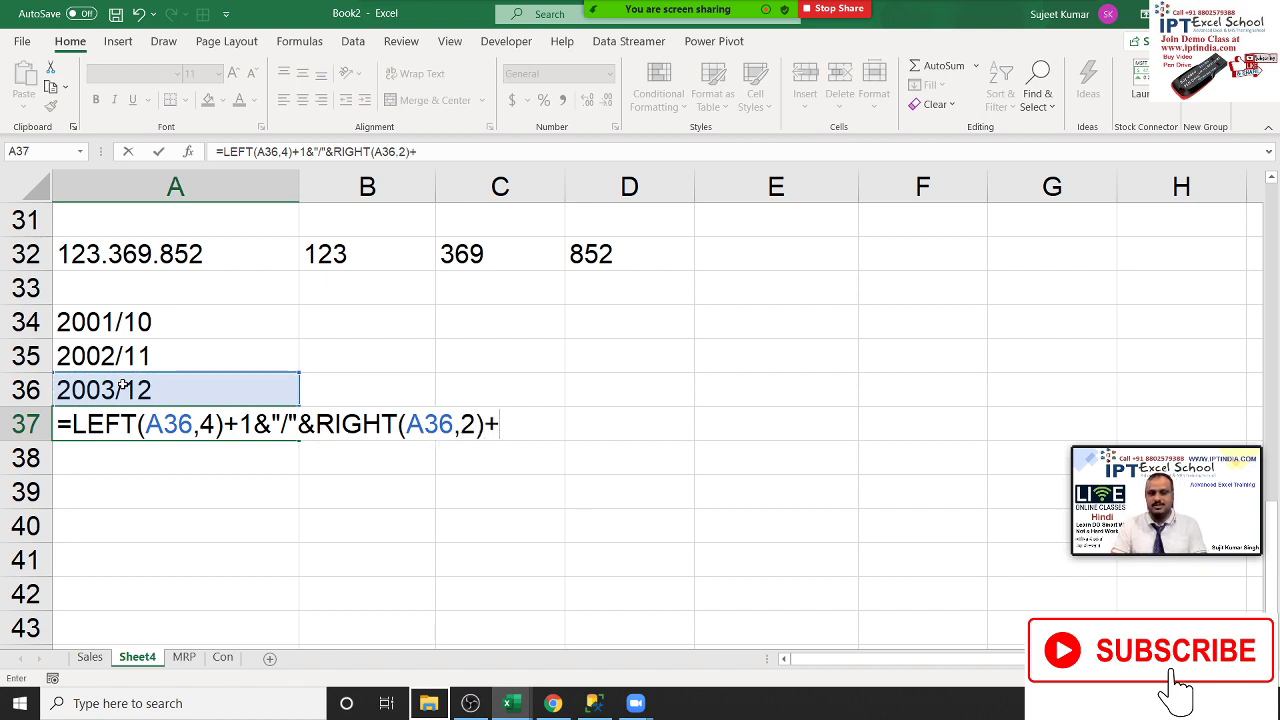
text(1)
key(Return)
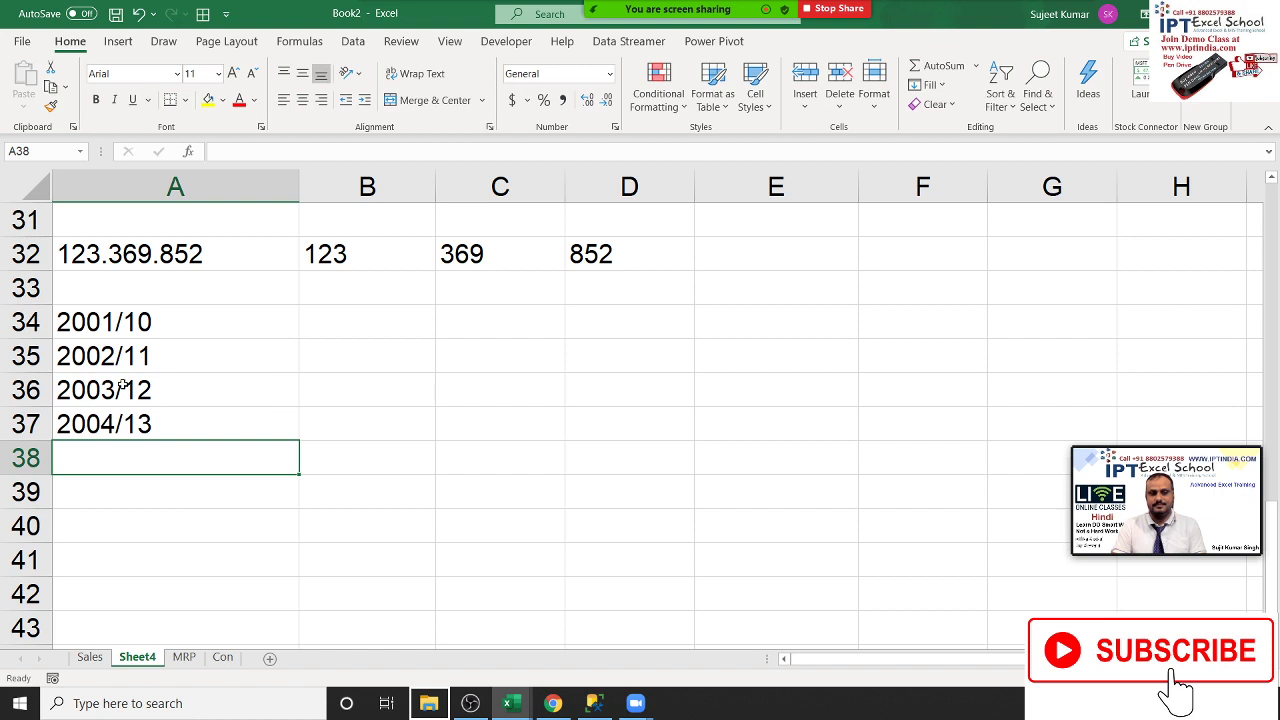
Fill the formula down to A40 to get 2005/14, 2006/15 and 2007/16
key(Up)
drag(143, 425, 137, 535)
key(ctrl+d)
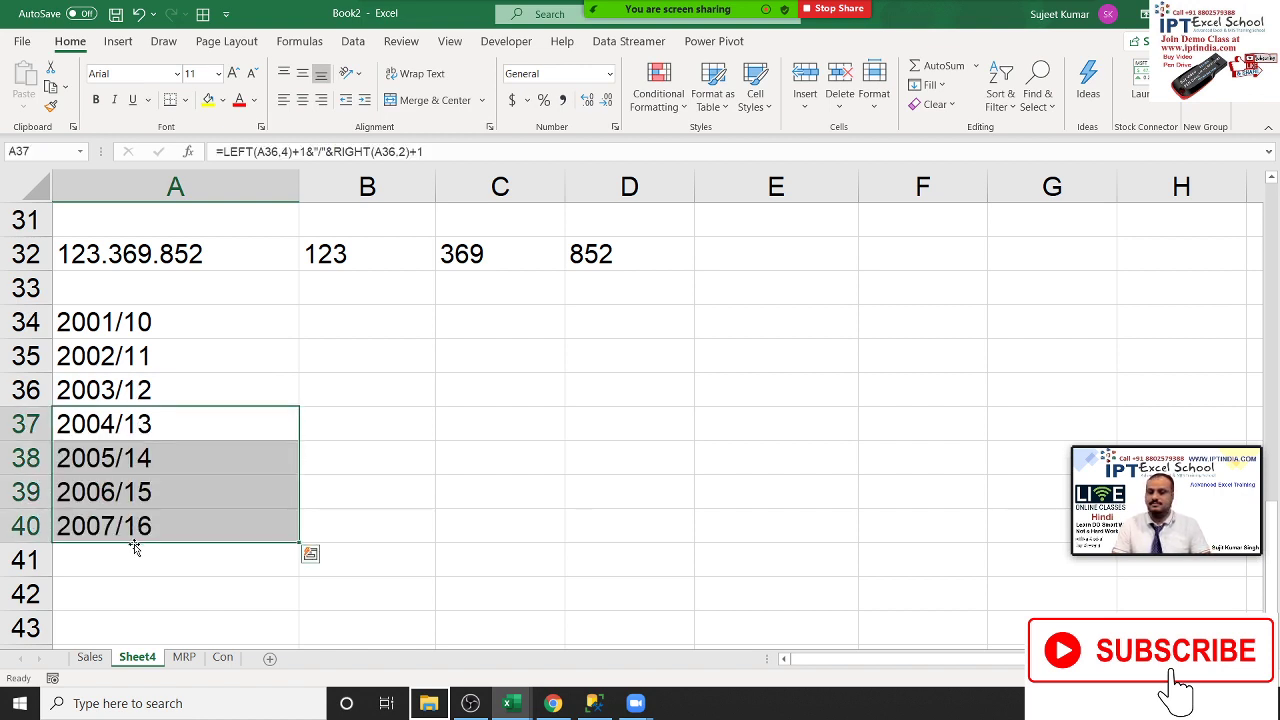
double_click(154, 424)
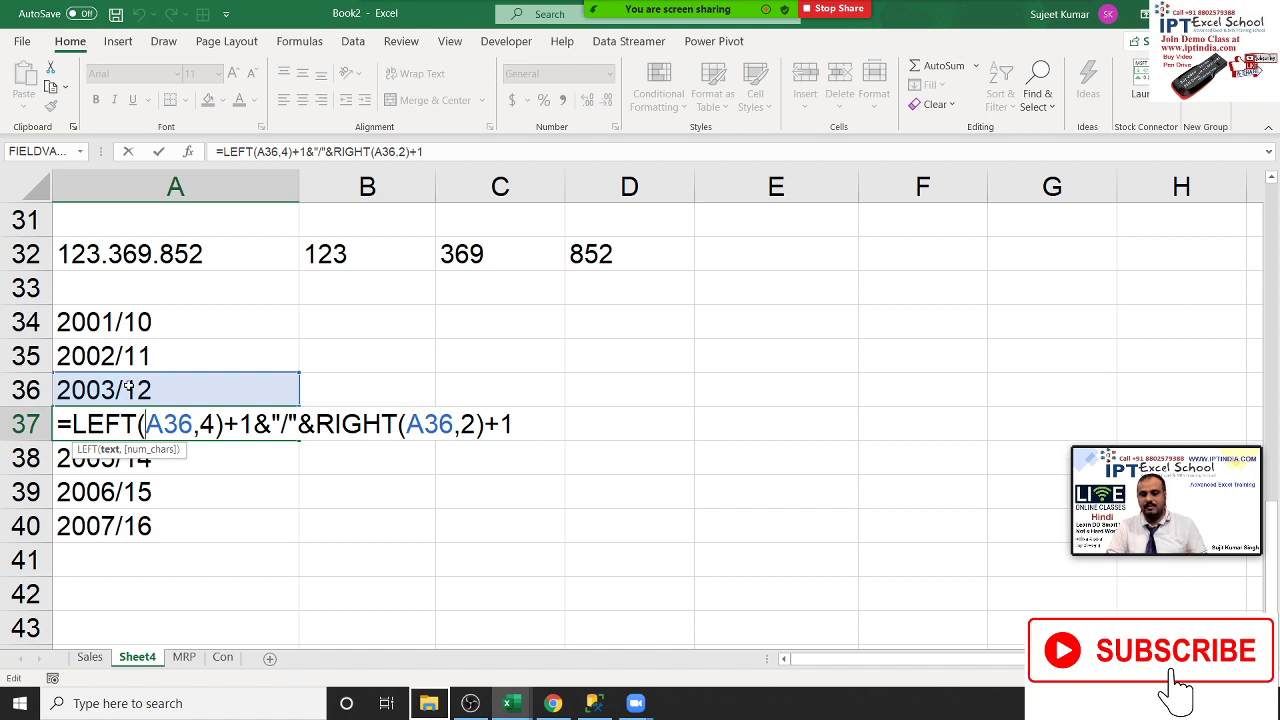
Clear the filled year-range formulas from A37:A40
key(ctrl+Return)
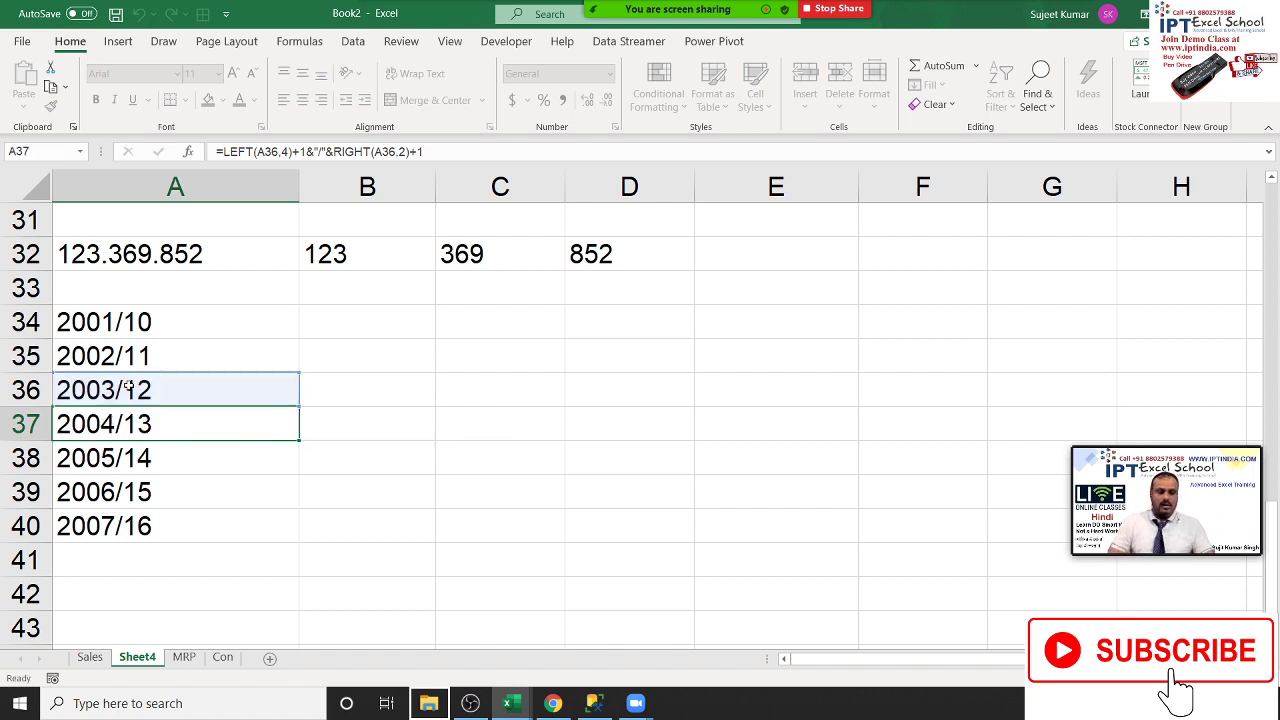
key(ctrl+shift+Down)
key(Delete)
Begin a LEFT formula in A37 that references A36
key(Up)
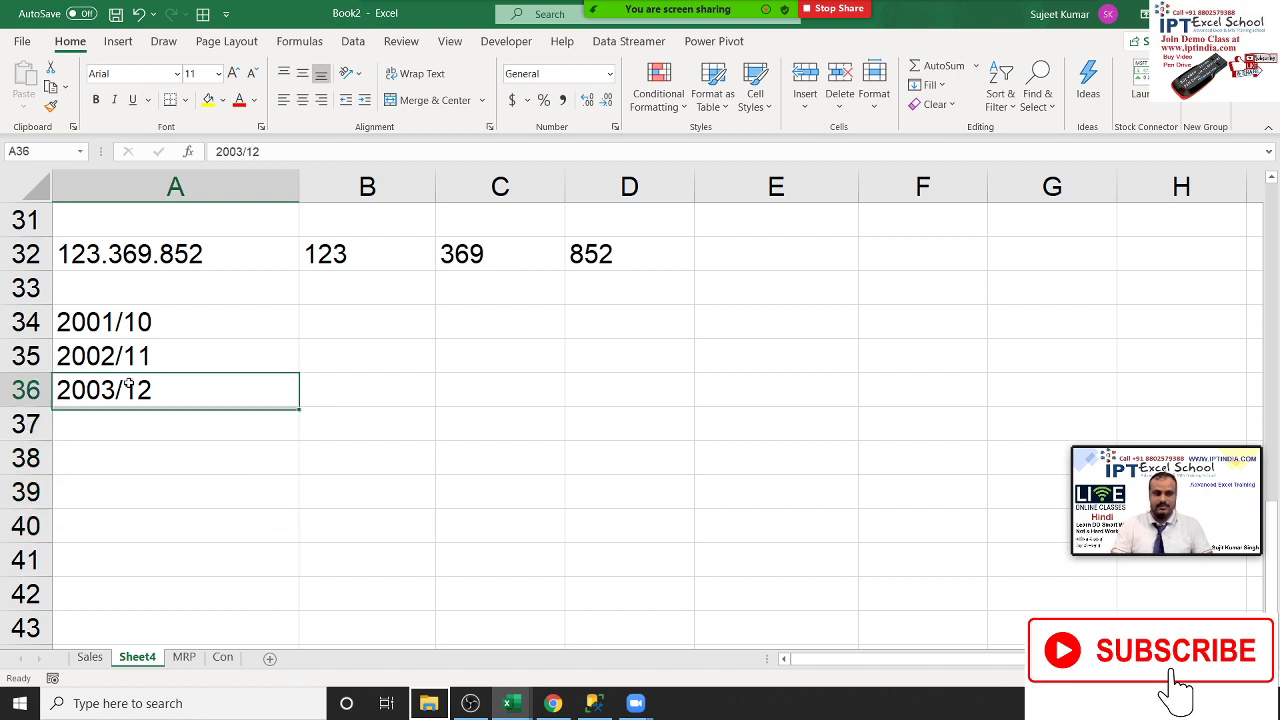
key(Down)
text(=le)
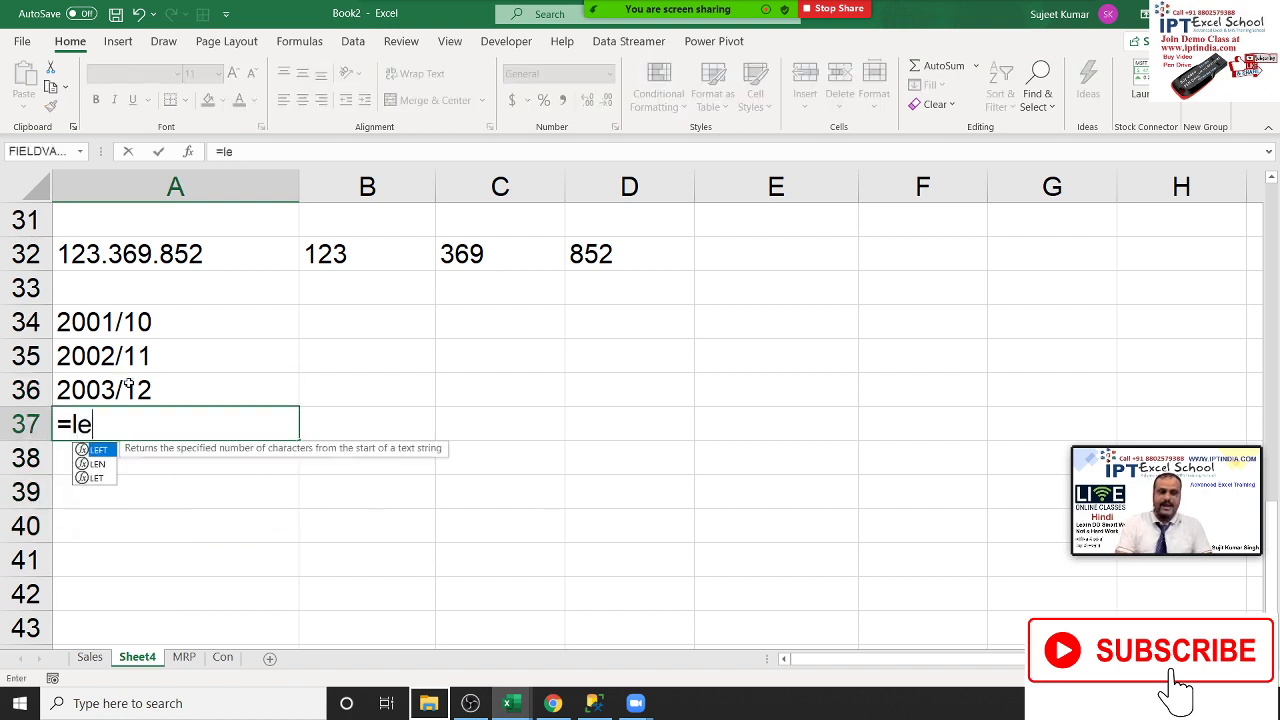
key(Tab)
click(128, 385)
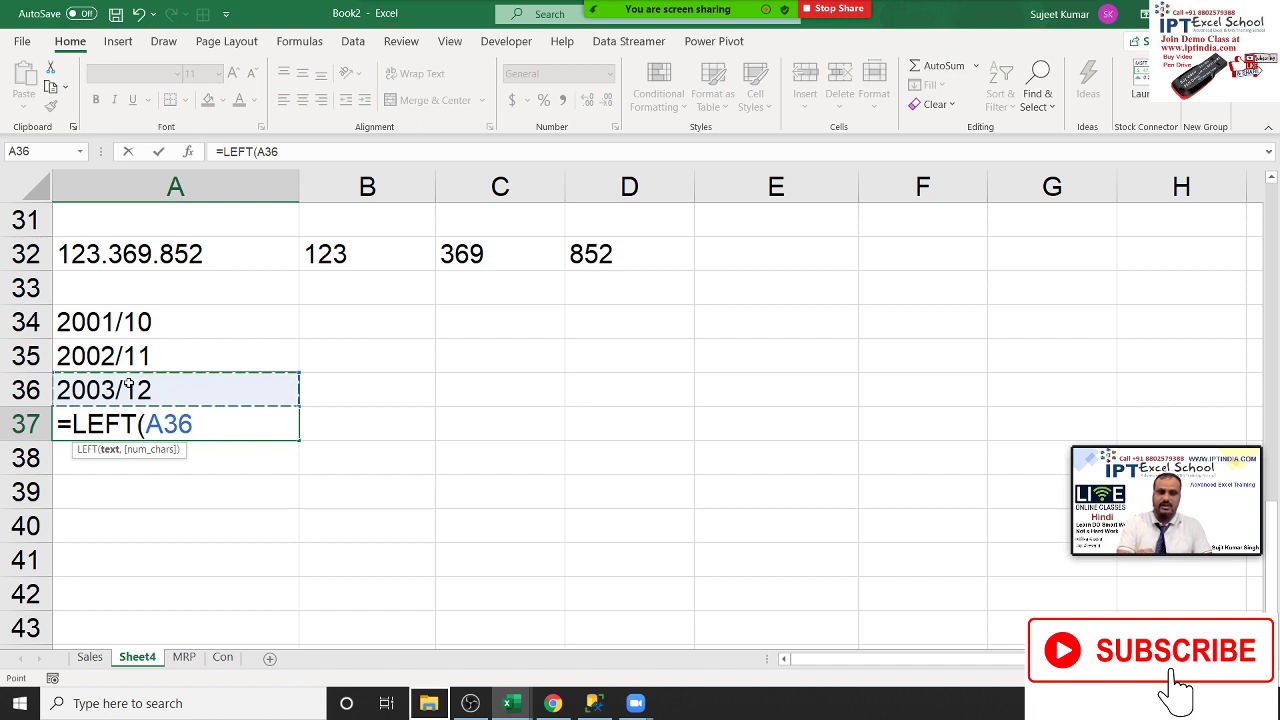
Finish =LEFT(A36,4) in A37 and enter =RIGHT(A36,2) in B37, showing 12
text(,4)
key(Return)
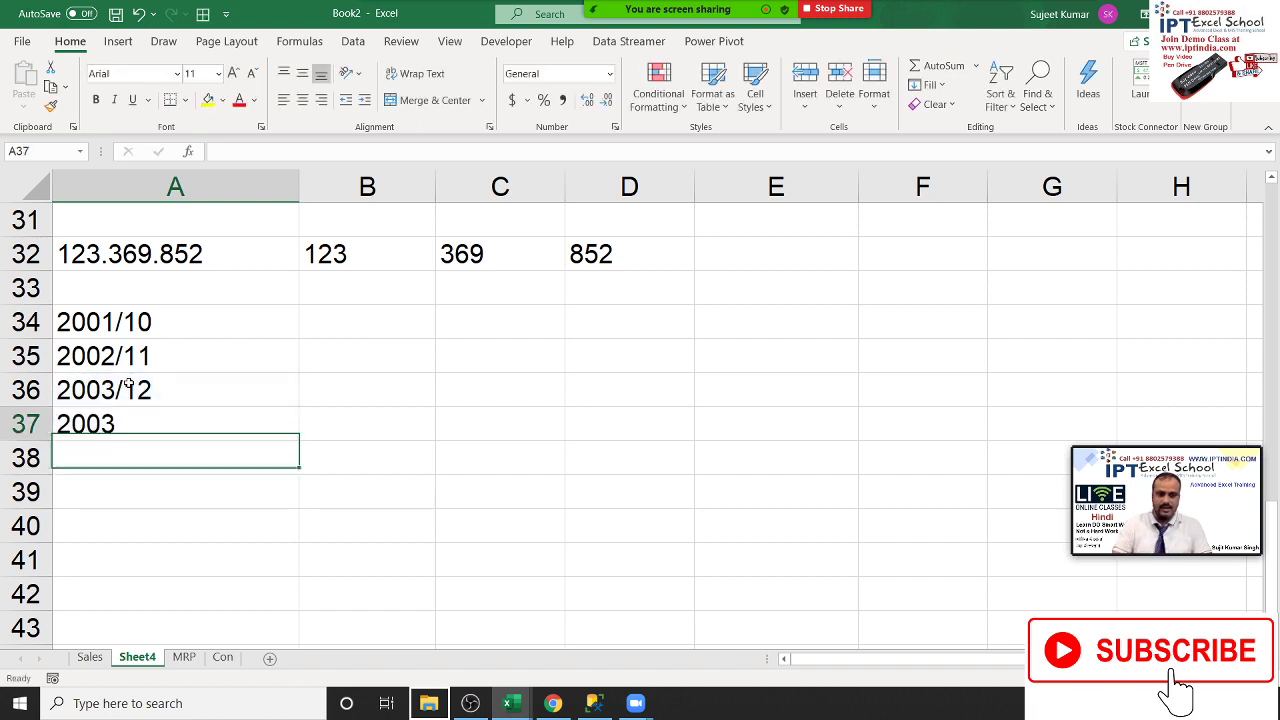
key(Up)
key(Right)
text(=)
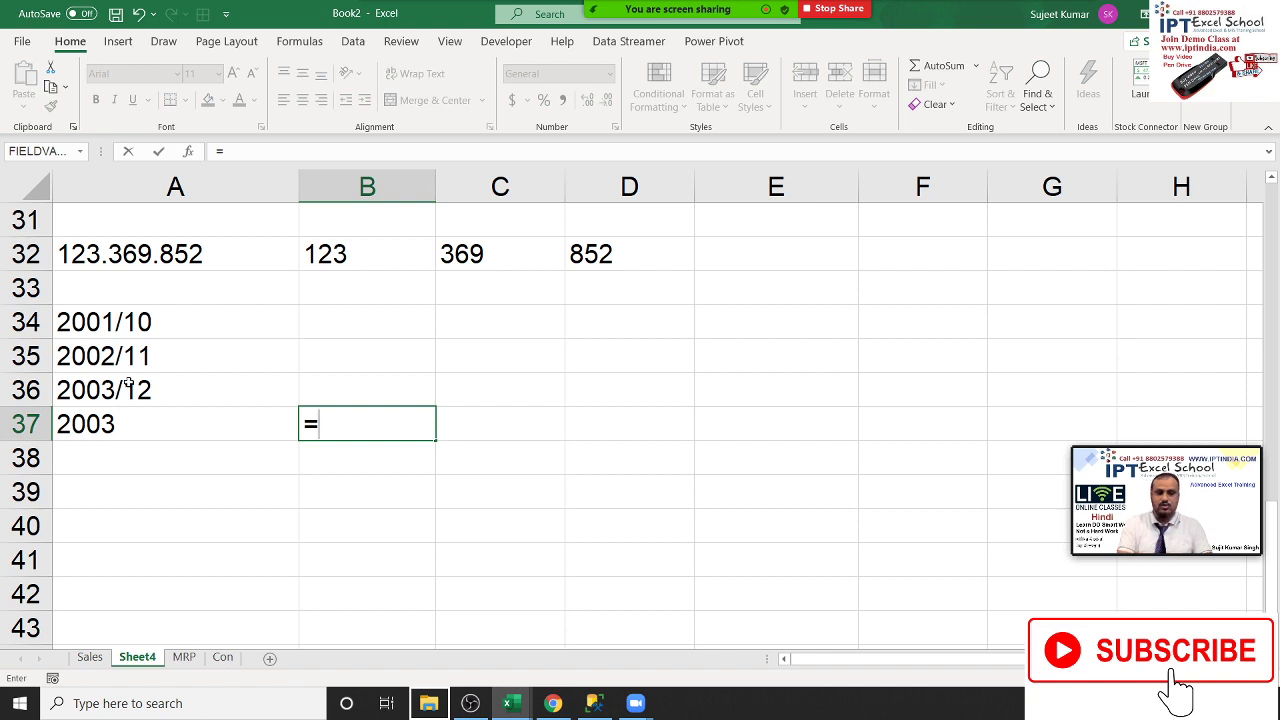
text(ri)
key(Tab)
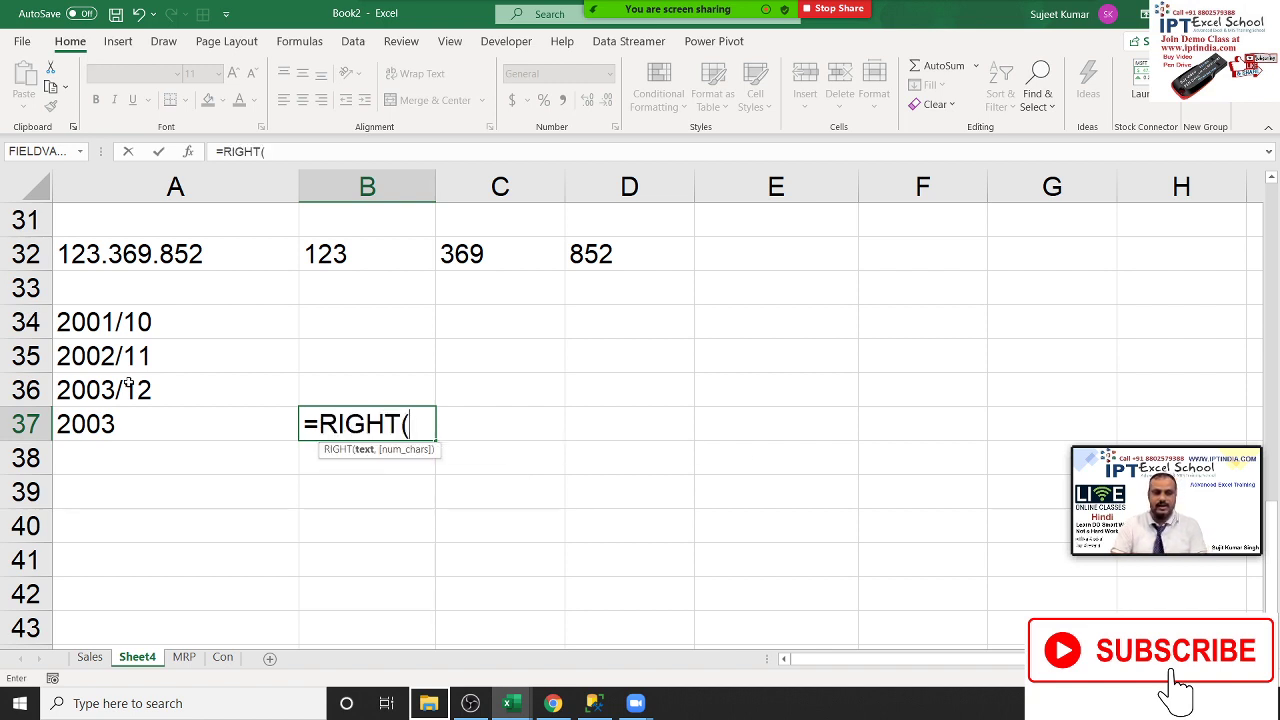
key(Left)
click(129, 383)
text(,)
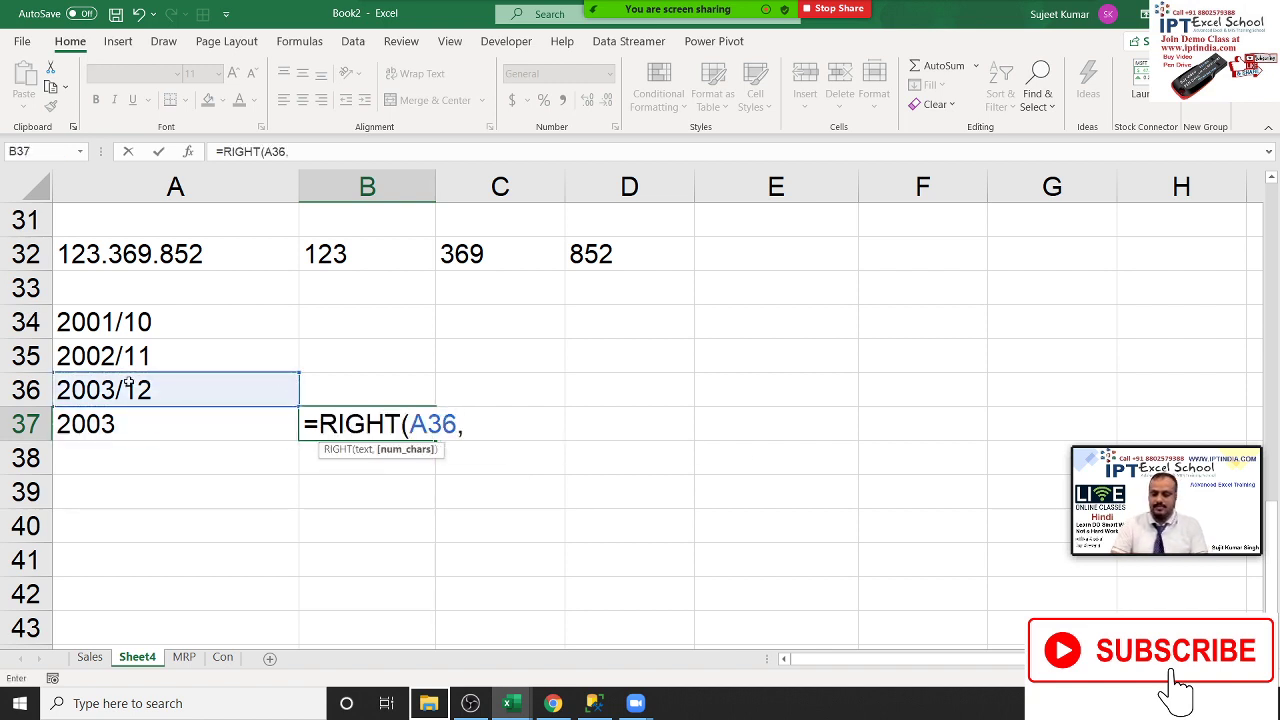
text(2)
key(BackSpace)
text(2)
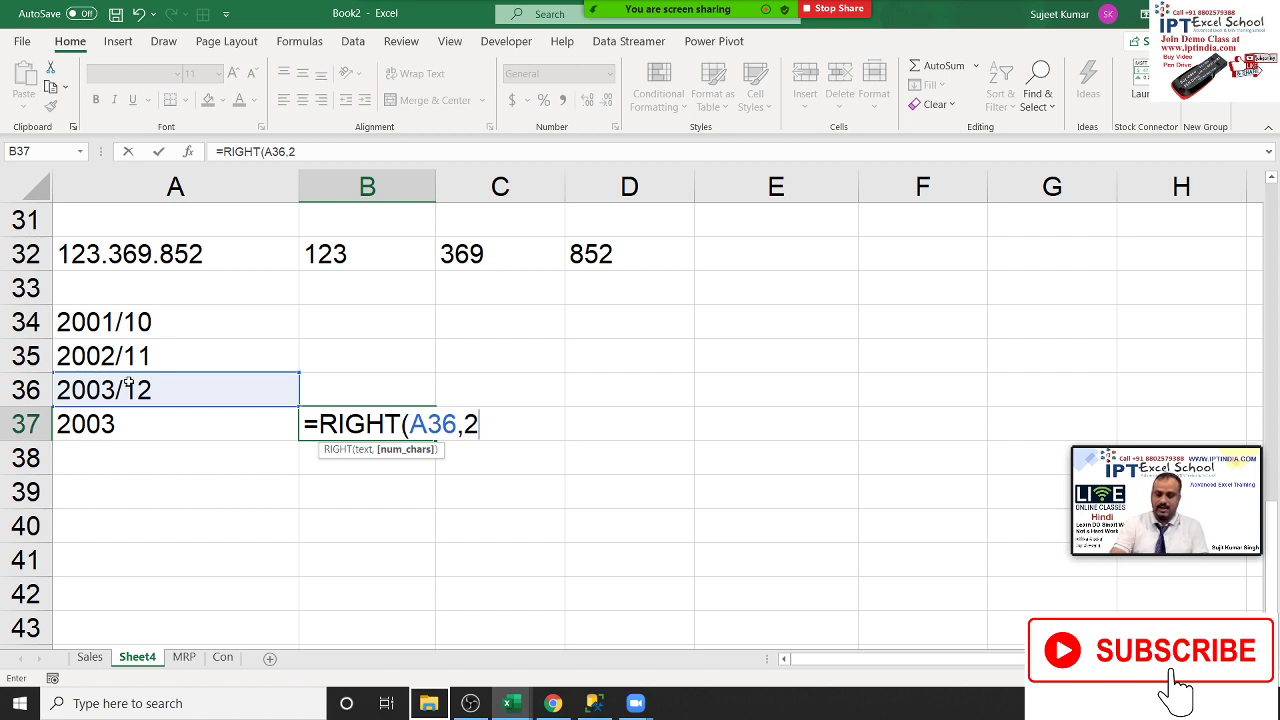
text())
key(Return)
Enter =A37+1&"/"&B37 in A38 so it shows 2004/12
key(Left)
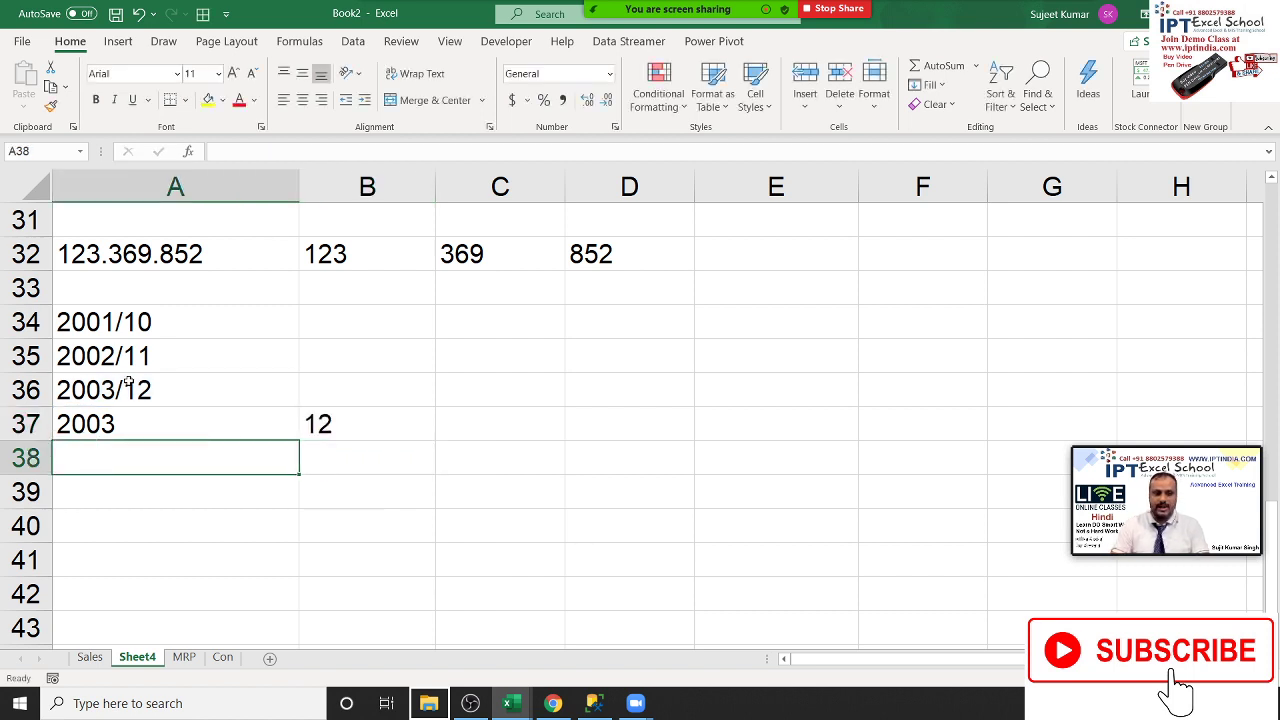
text(=)
key(Up)
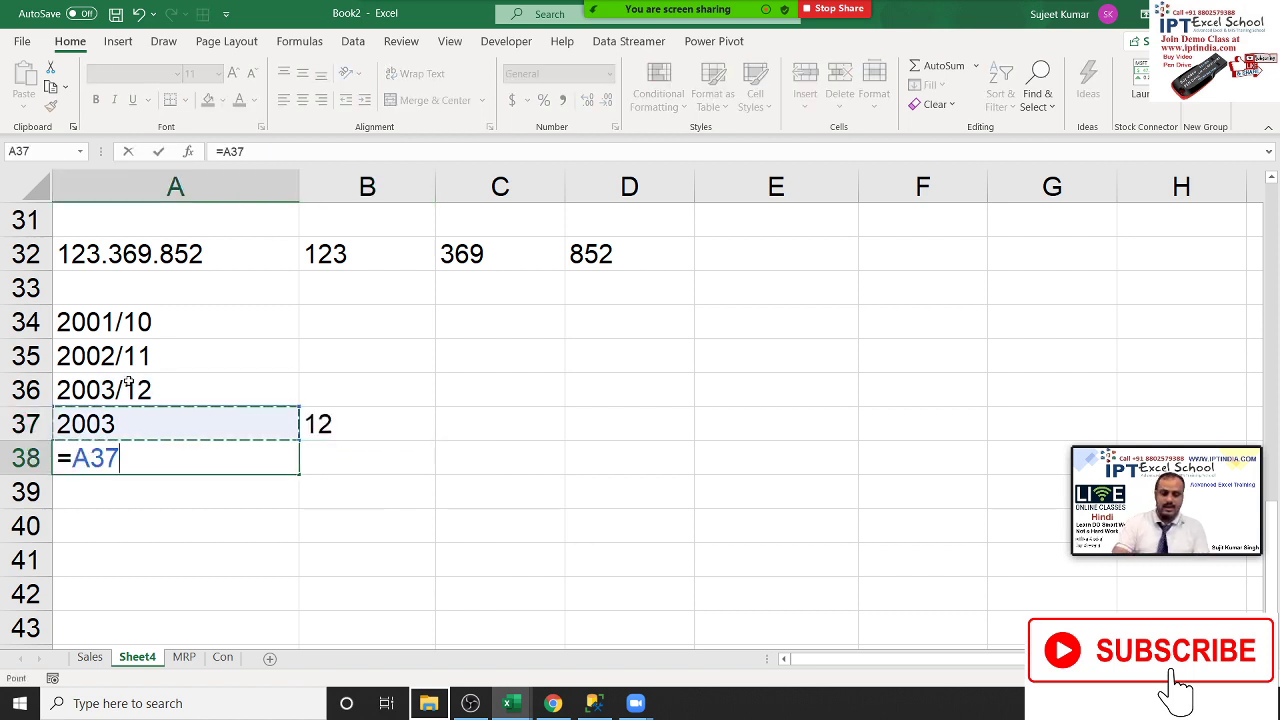
text(+1)
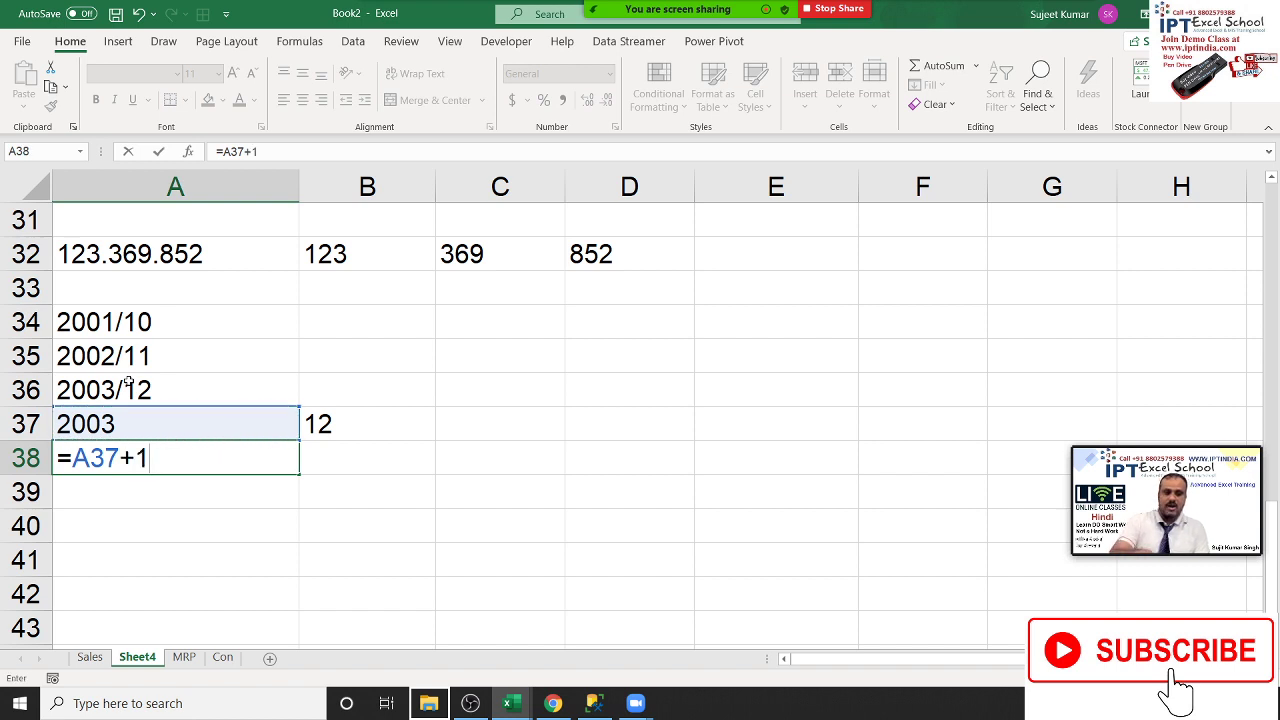
text(&"/")
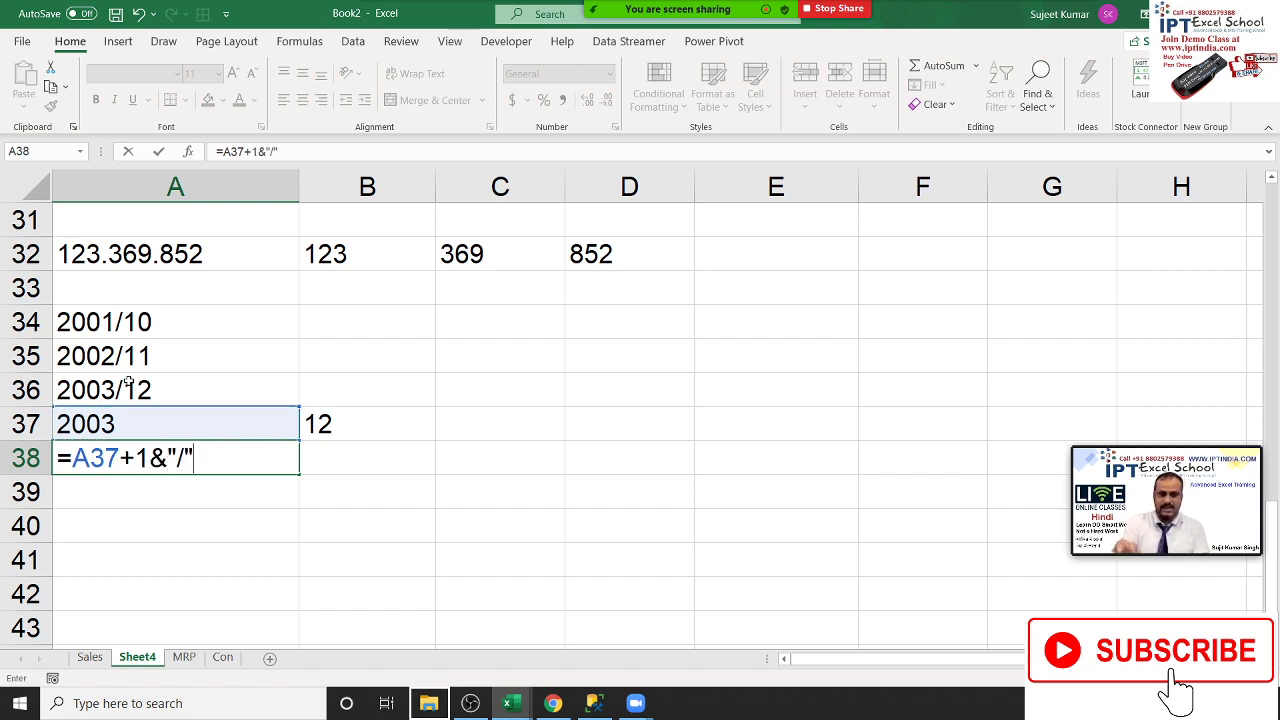
text(&)
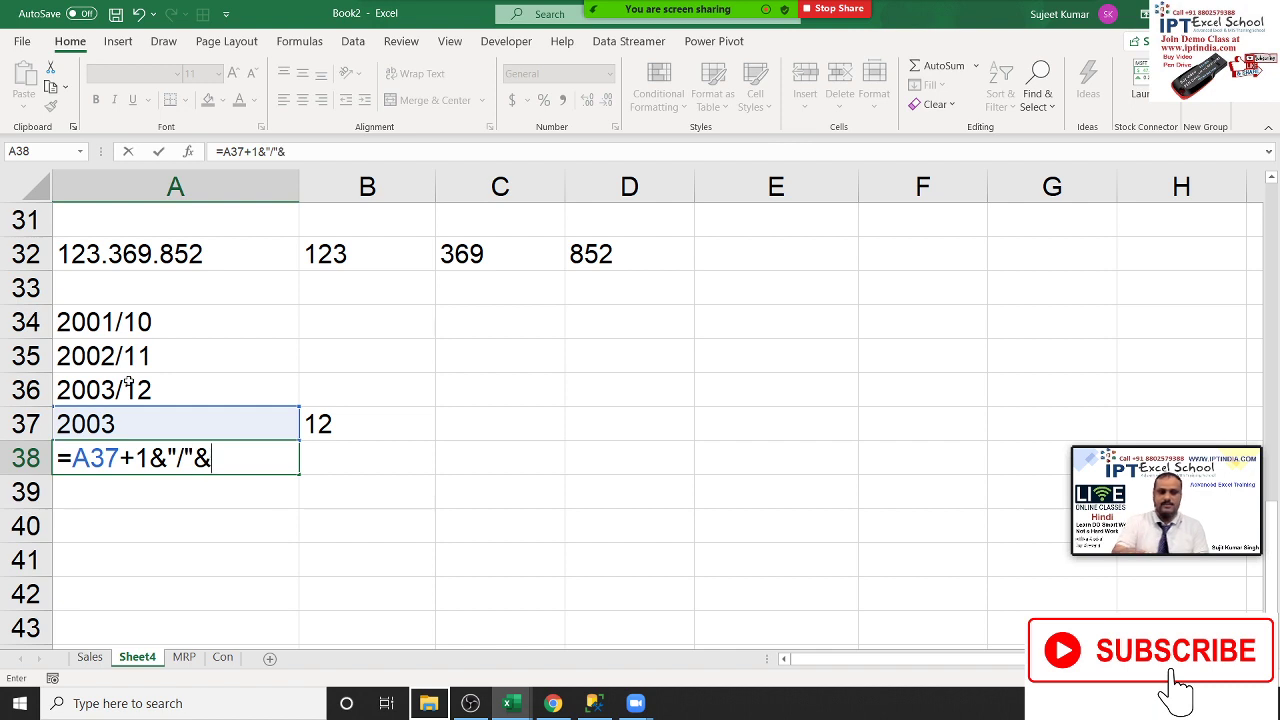
click(338, 416)
key(Return)
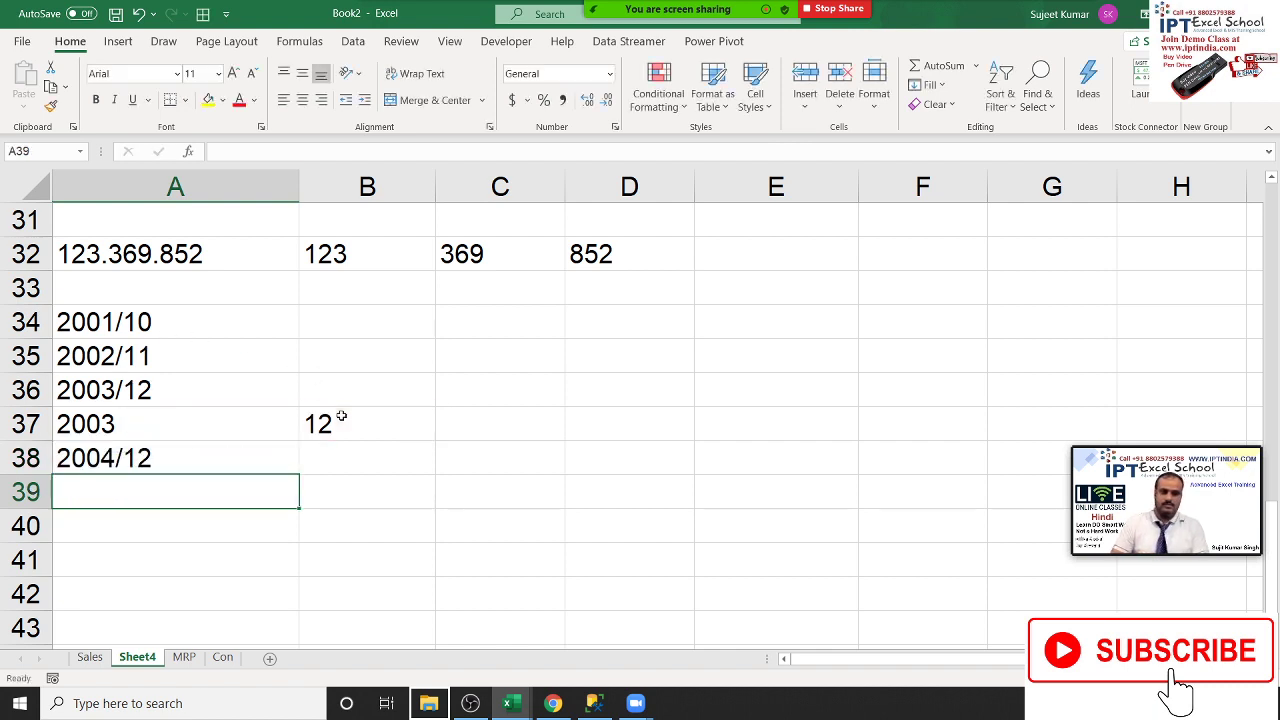
key(Up)
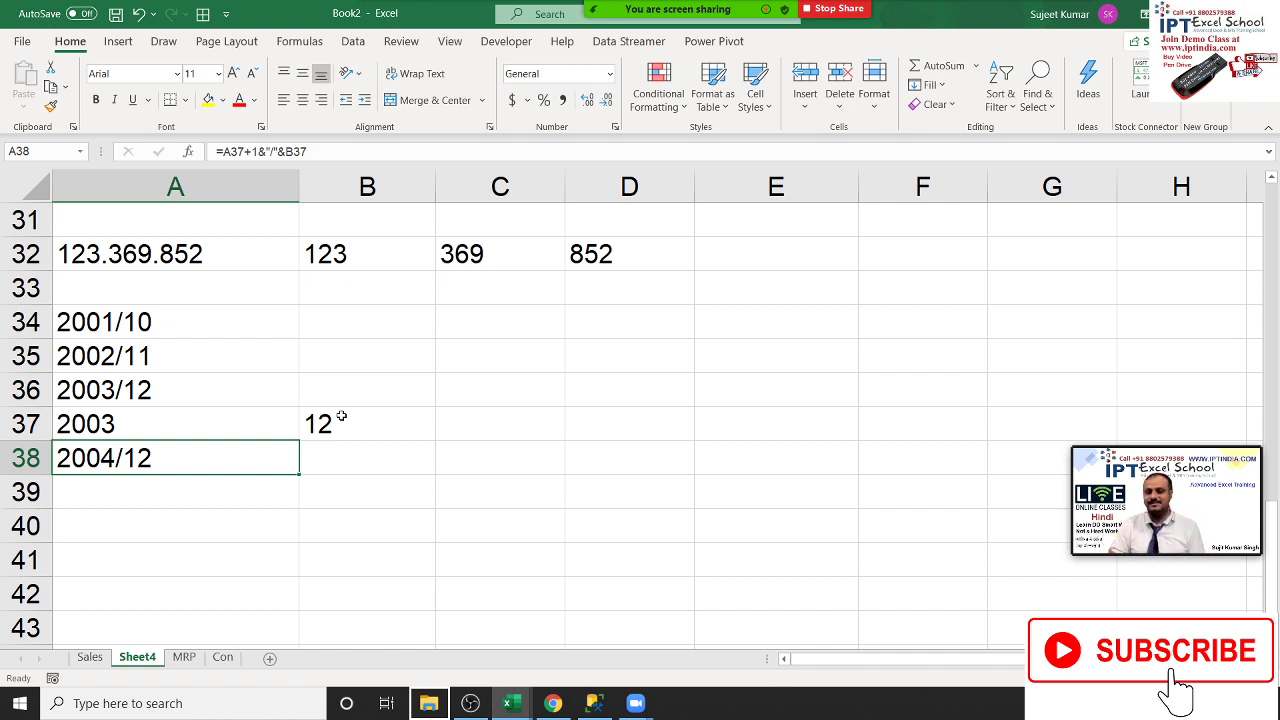
Clear the helper values in A37:B38
key(Up)
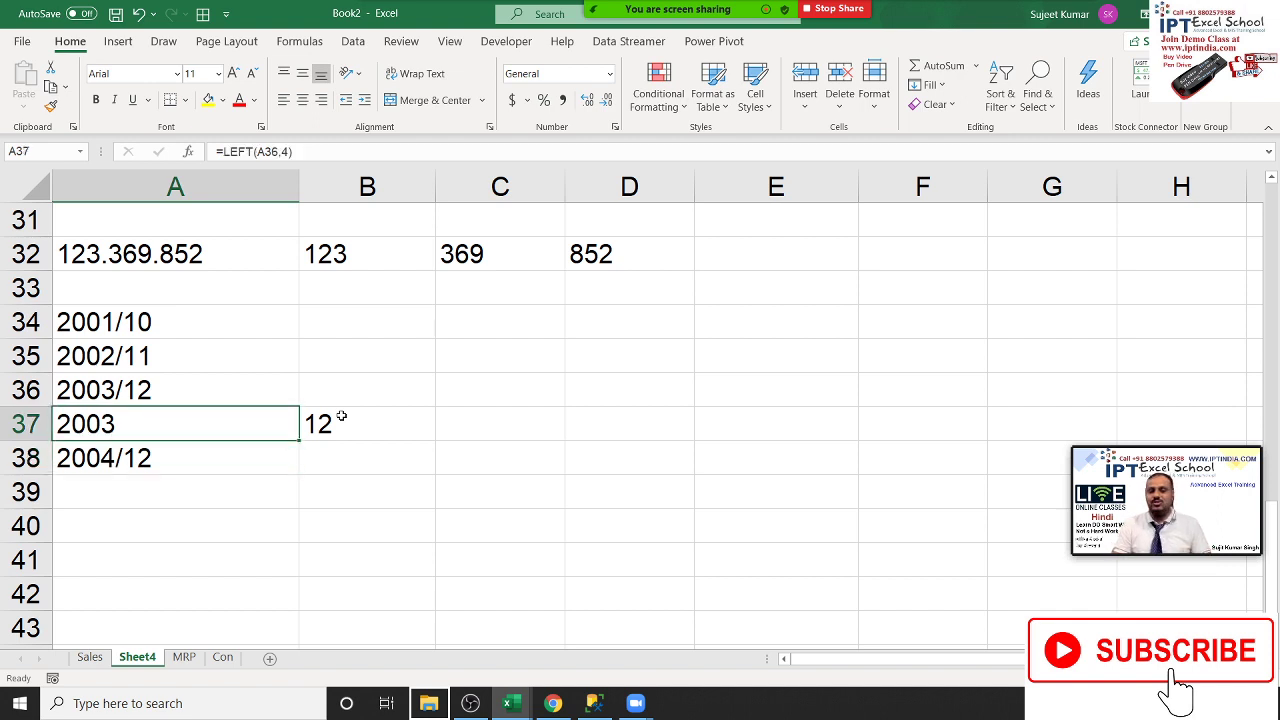
key(shift+Down)
key(shift+Right)
key(Delete)
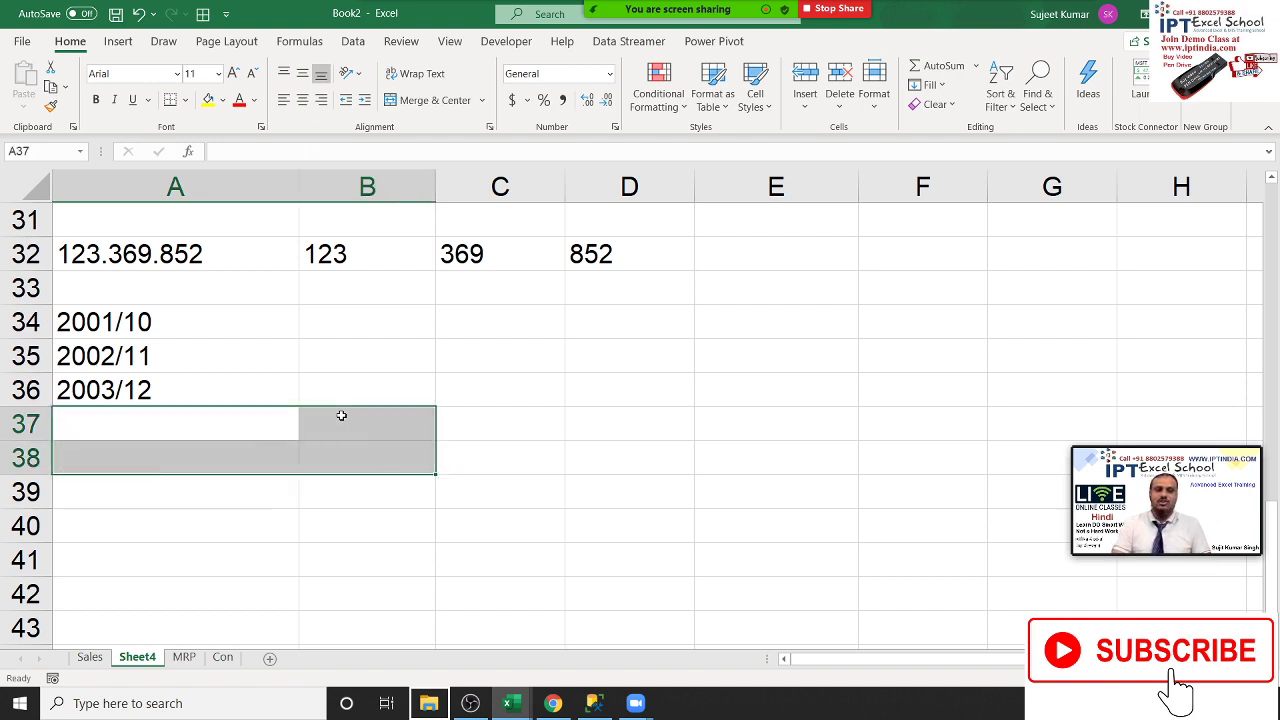
Enter =FIND("/",A36,1) in B36 to return the slash position 5
key(Up)
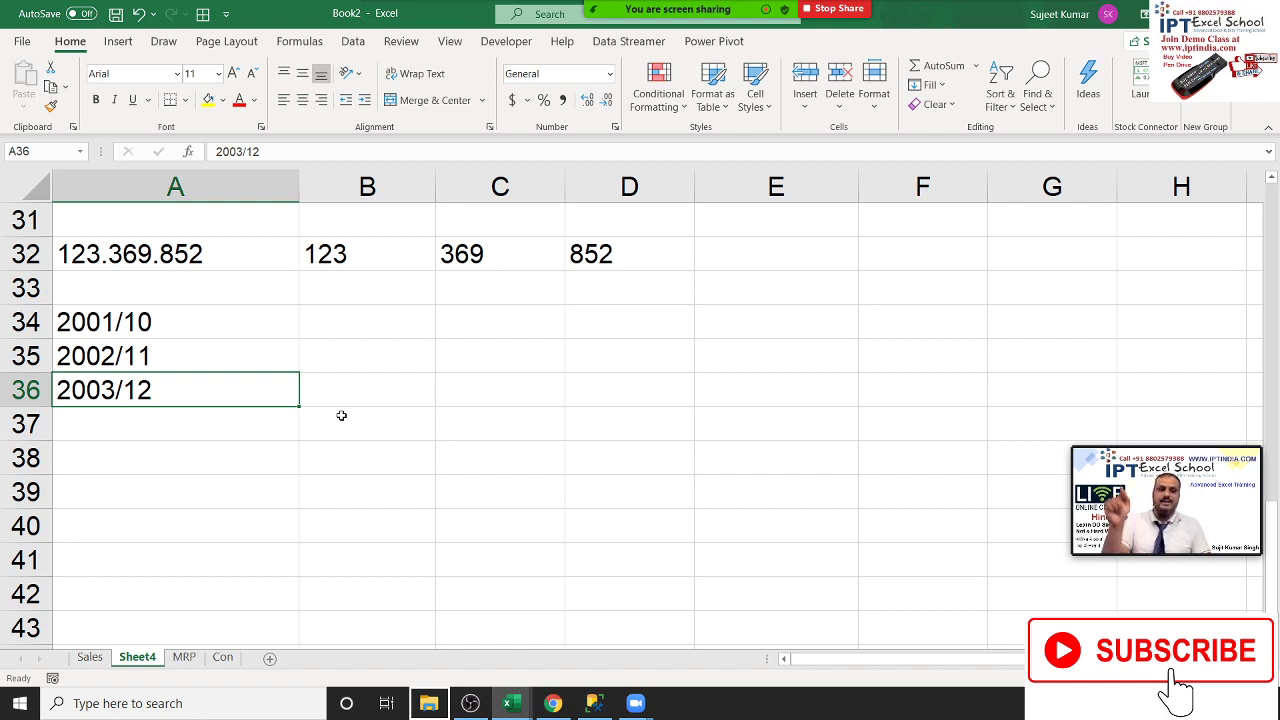
key(Right)
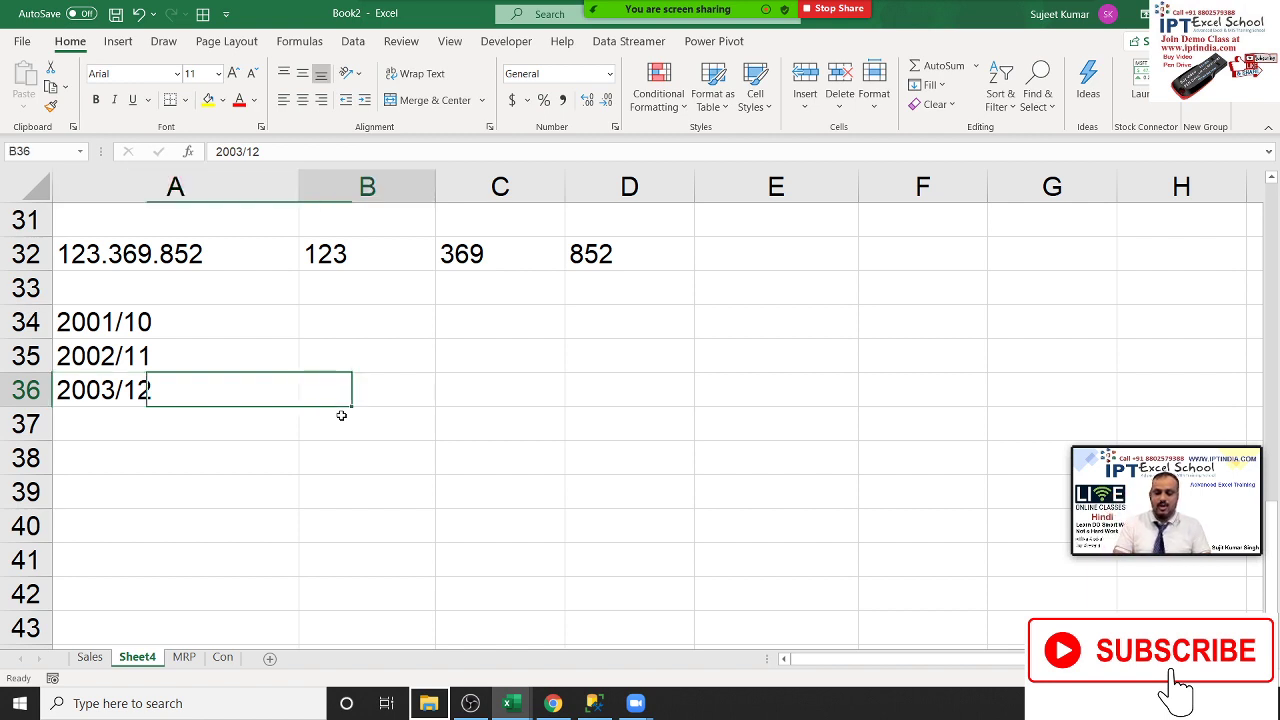
text(=f)
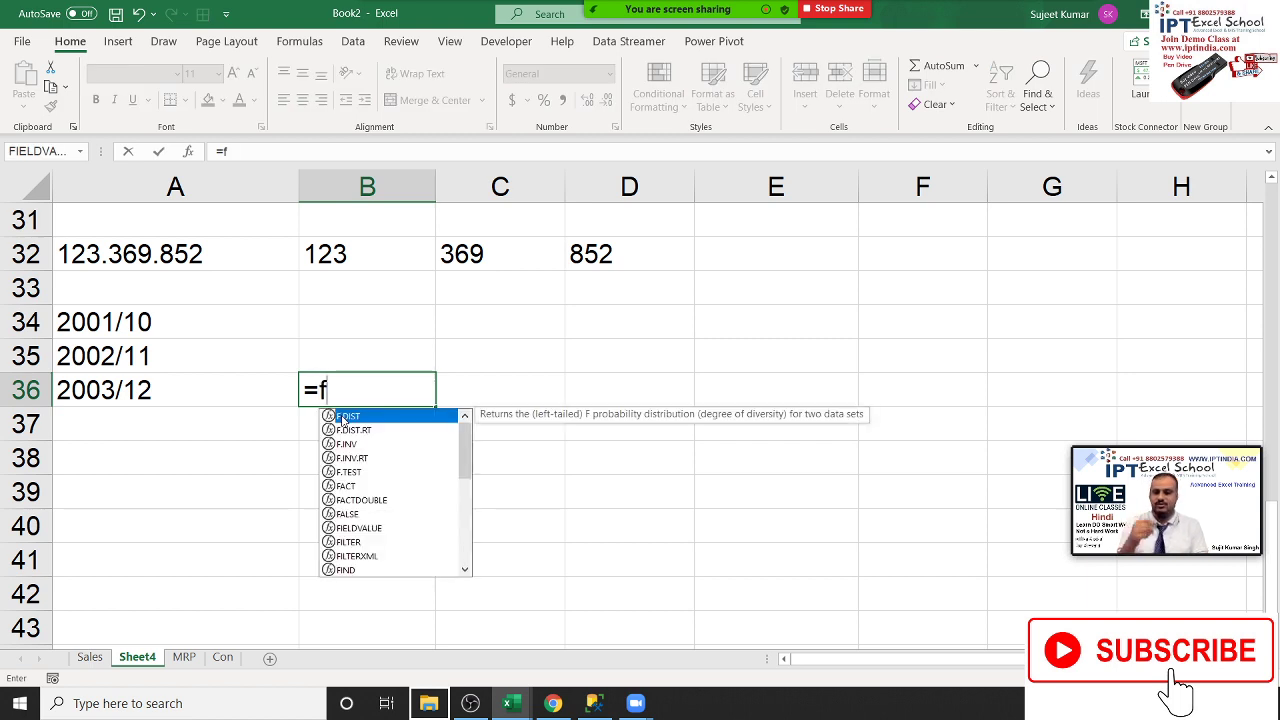
text(in)
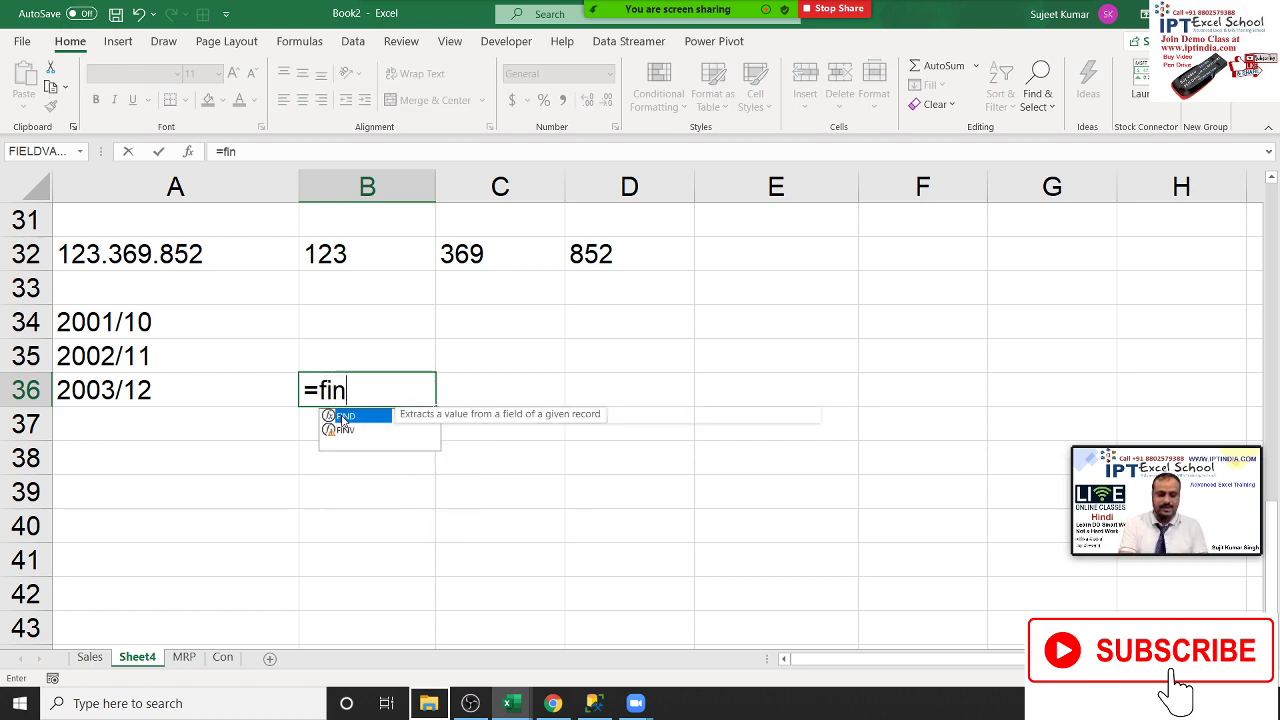
text(d)
double_click(343, 416)
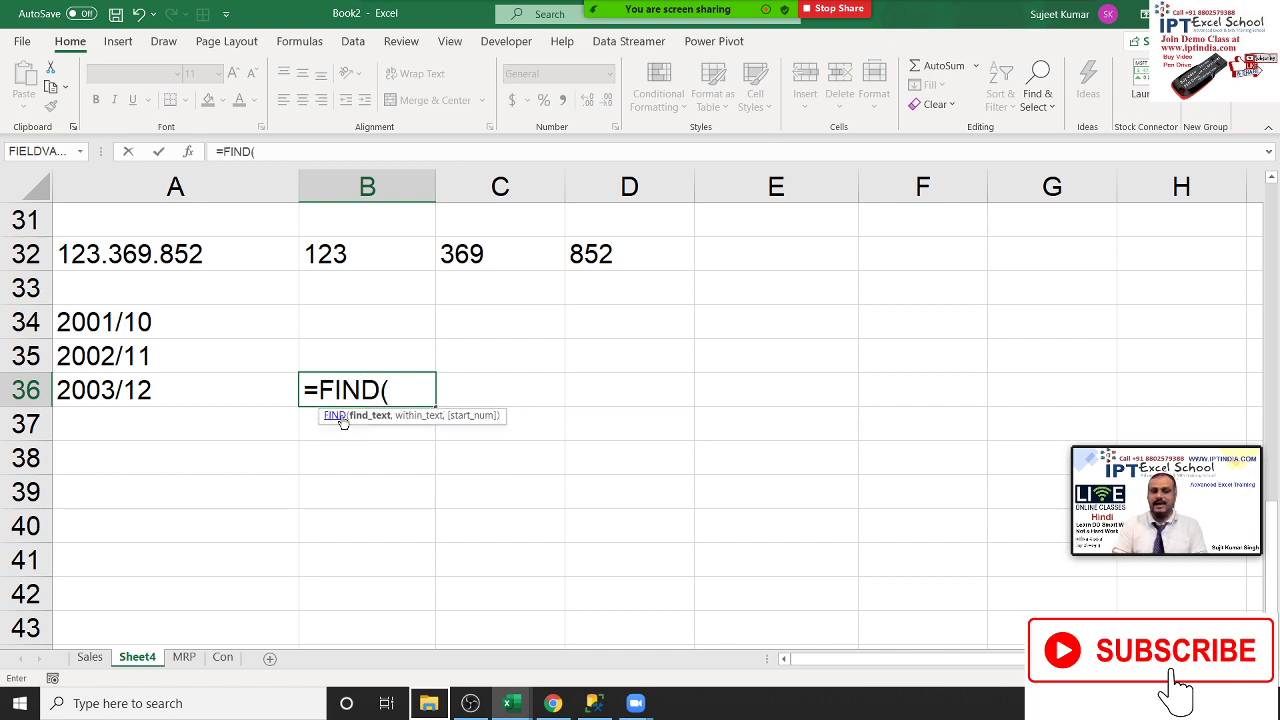
key(Left)
key(BackSpace)
key(BackSpace)
key(BackSpace)
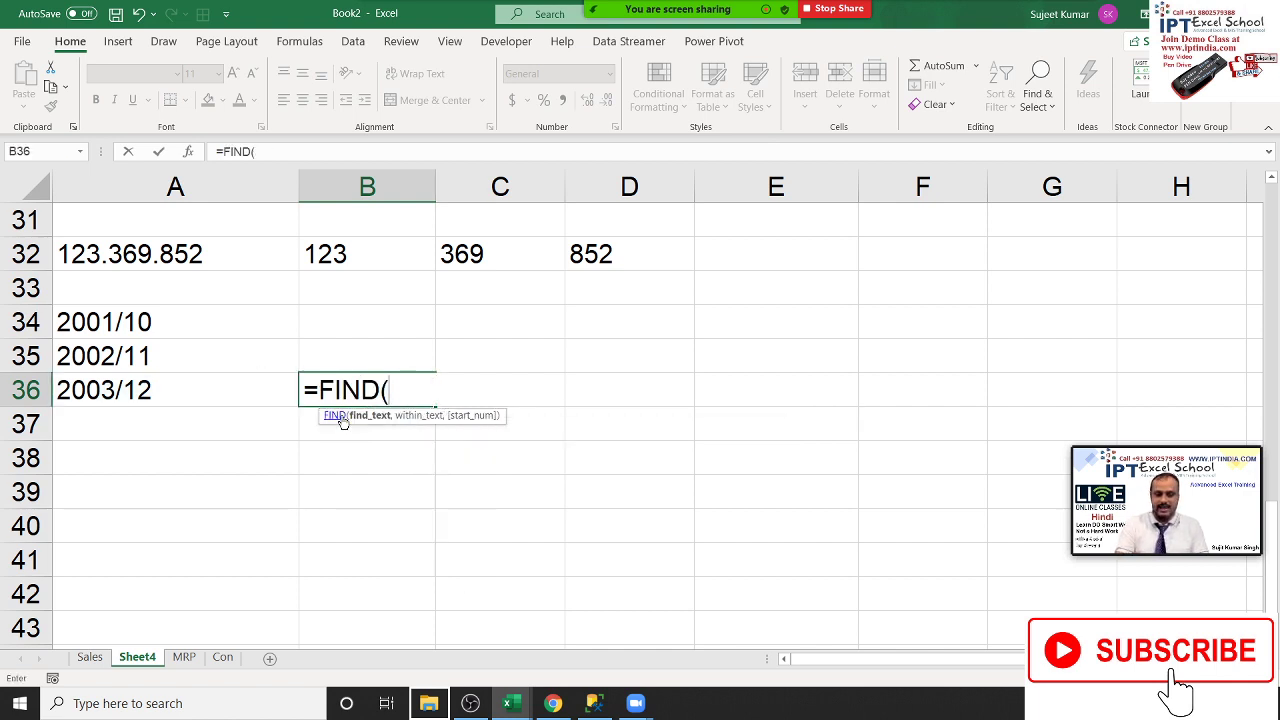
text("/")
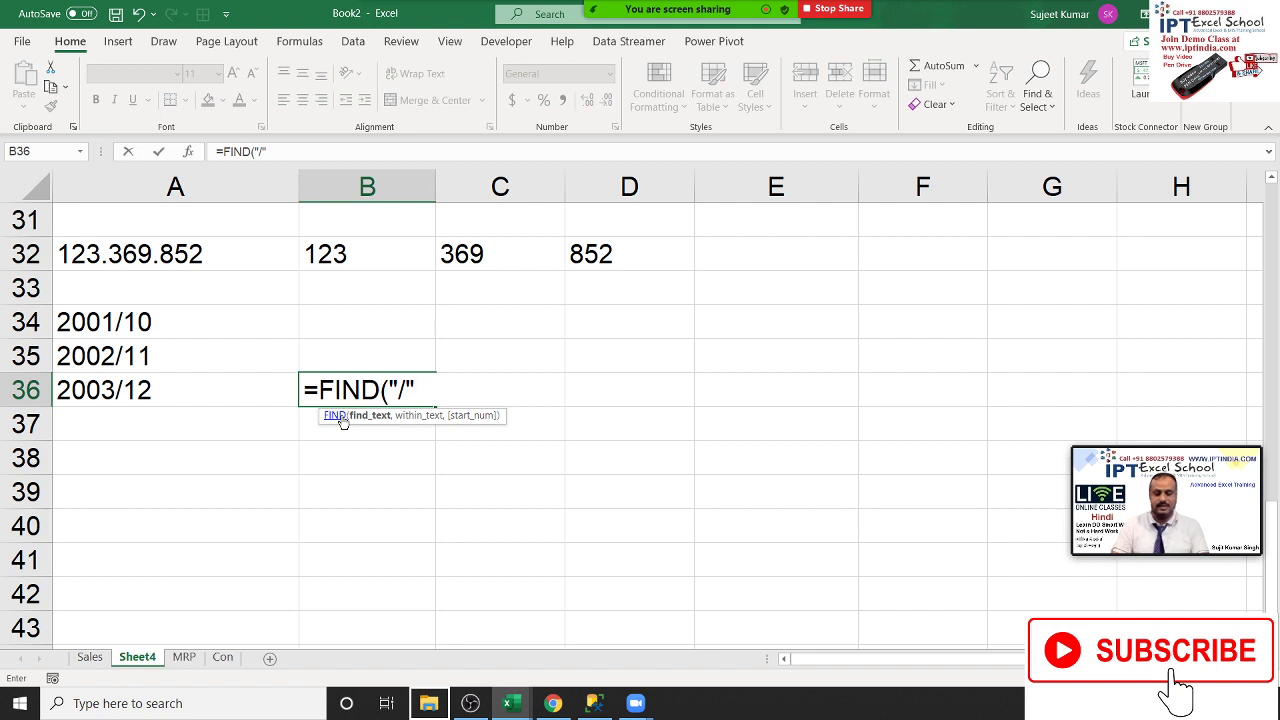
text(,)
key(Left)
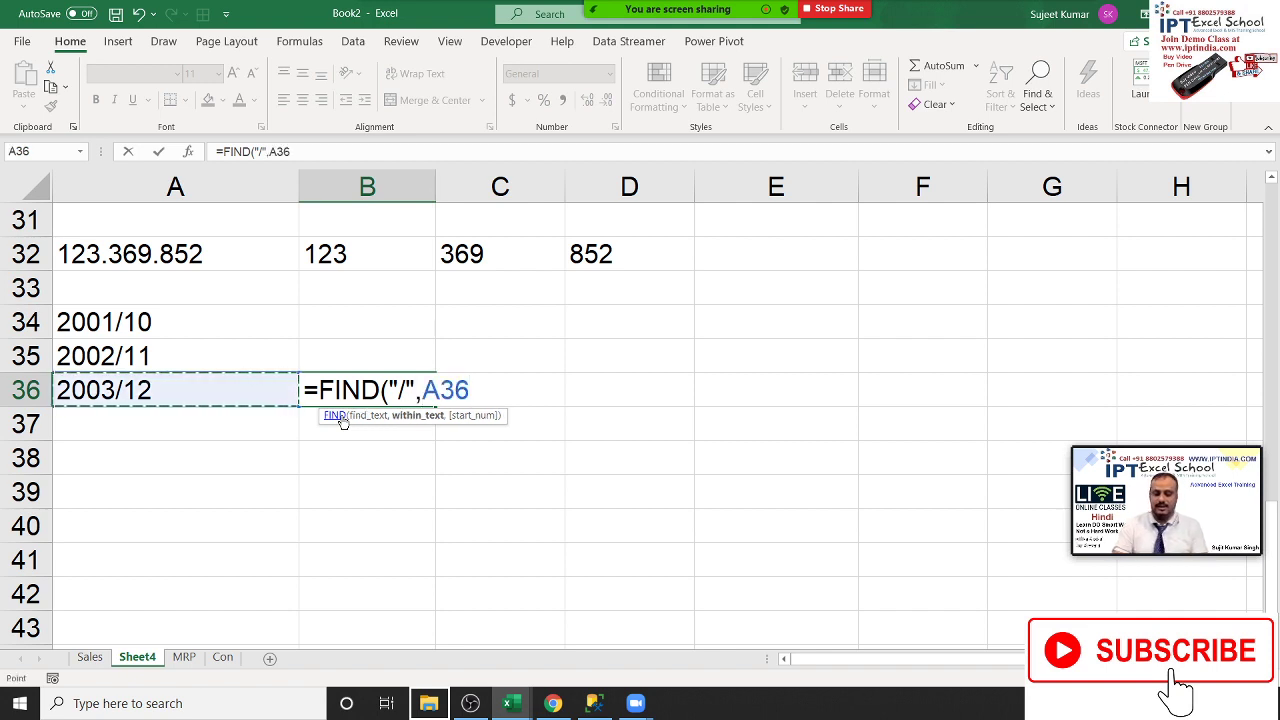
text(,1)
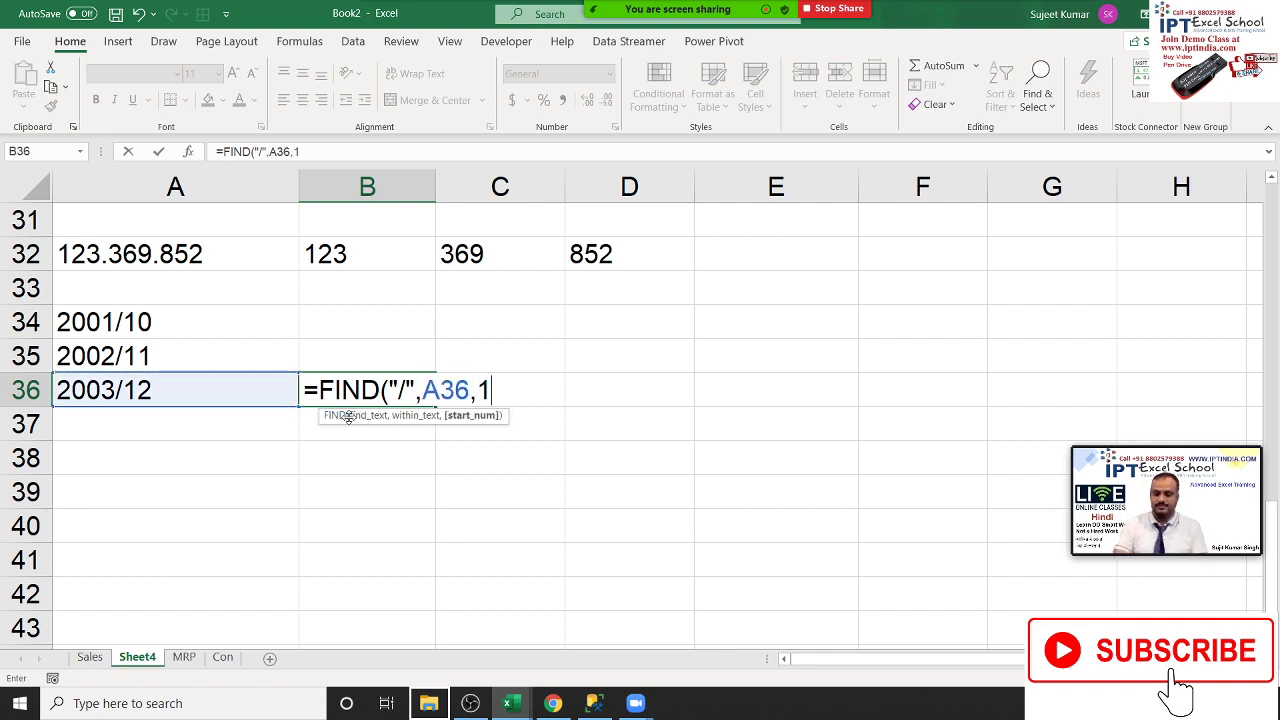
text())
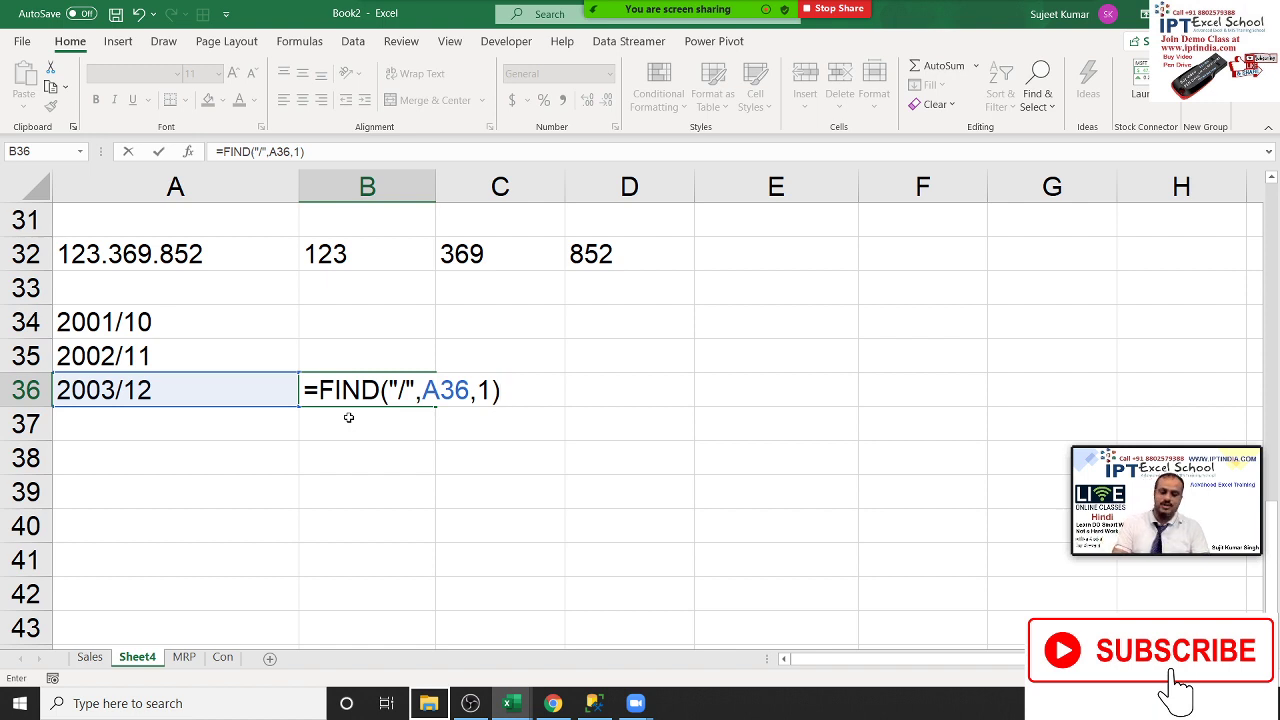
key(Return)
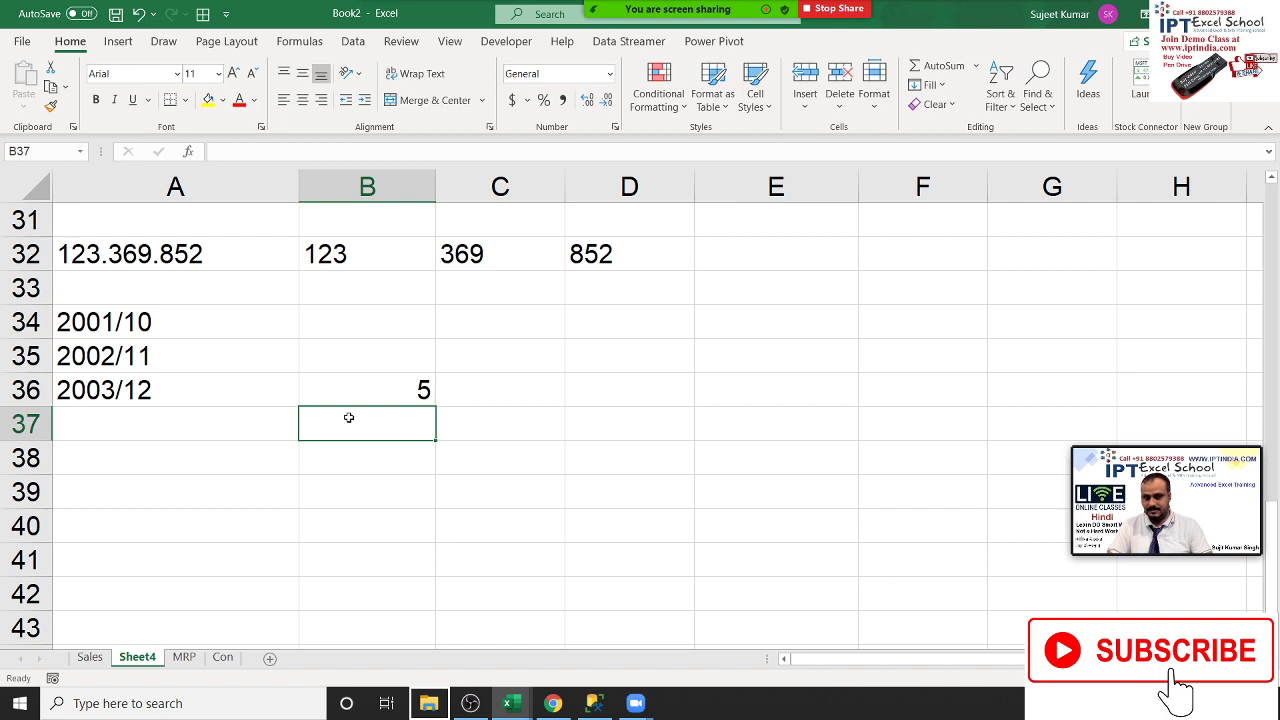
Test A36 with 10000/12, then undo to restore 2003/12
key(Up)
key(Left)
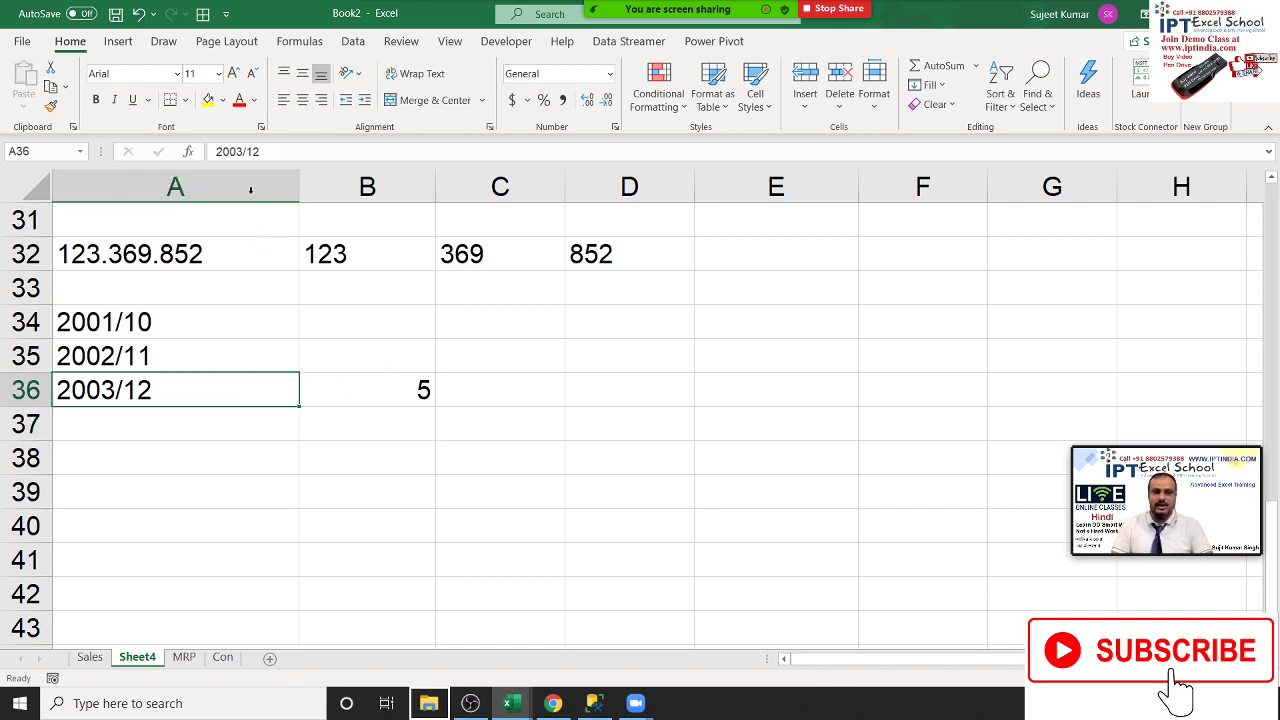
click(228, 151)
double_click(228, 151)
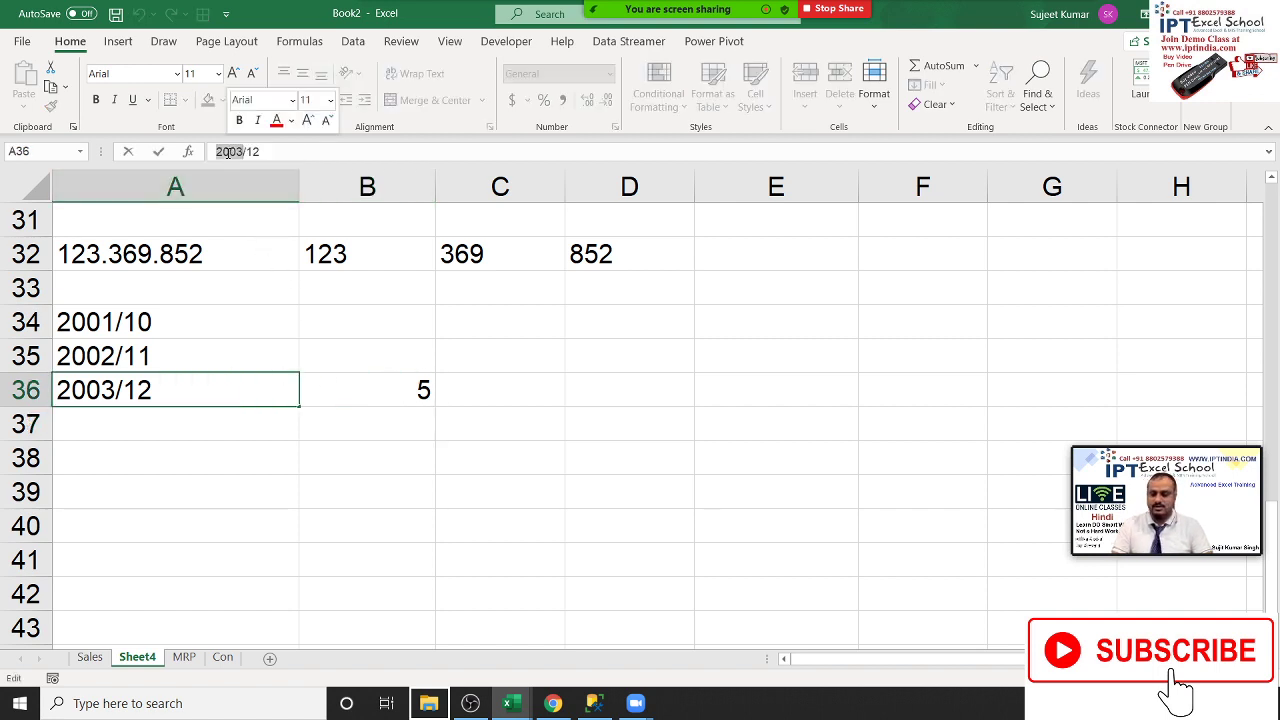
text(10000)
key(Return)
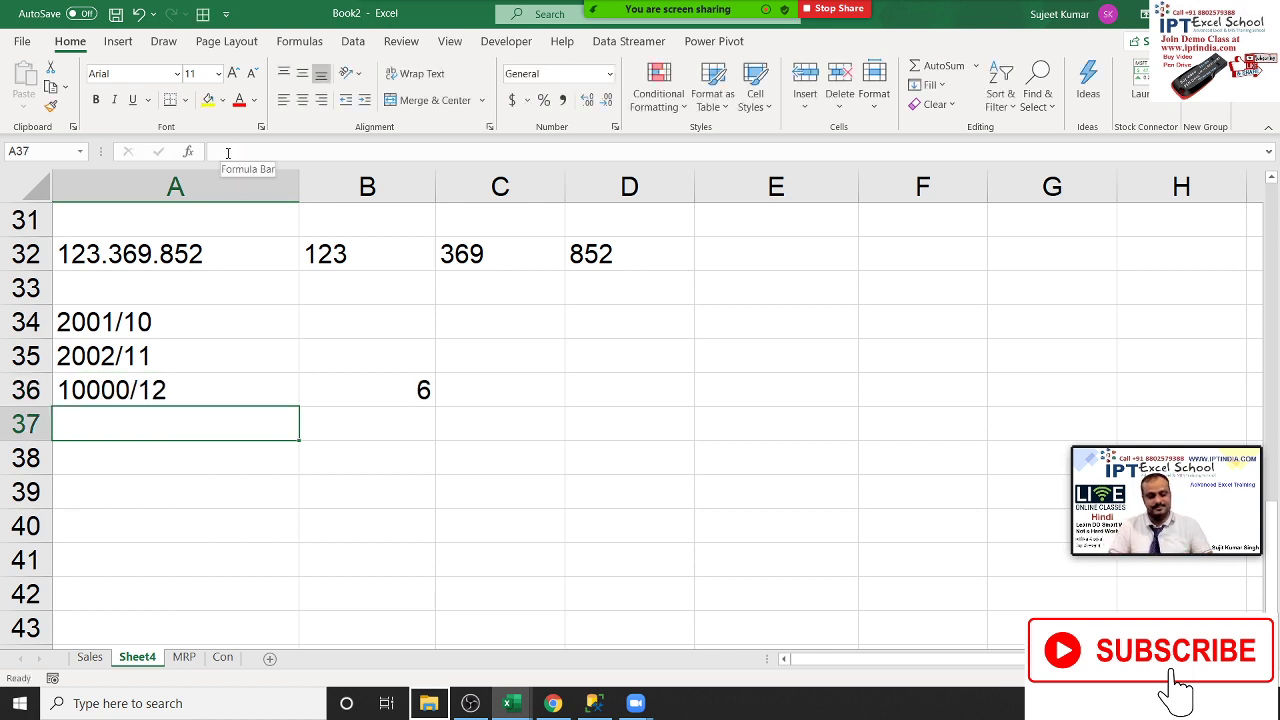
key(ctrl+z)
Enter =LEFT(A36,B36-1) in A37 to extract 2003
key(Return)
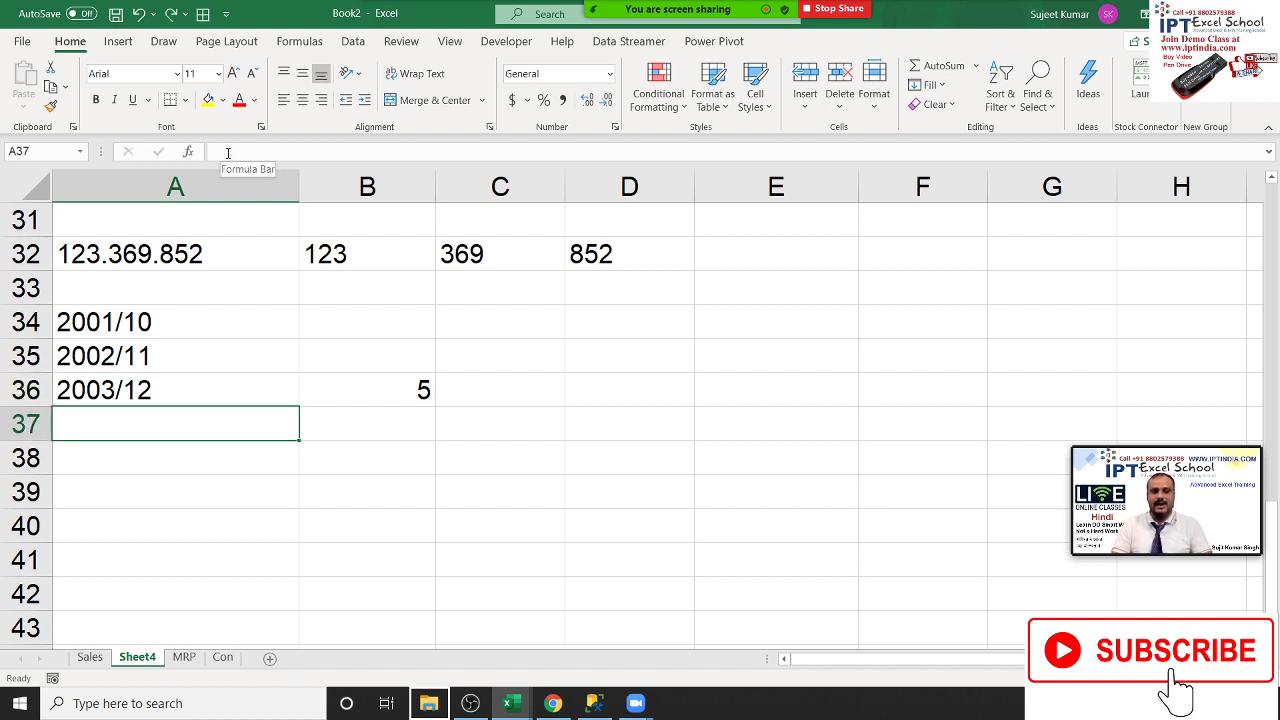
text(=l)
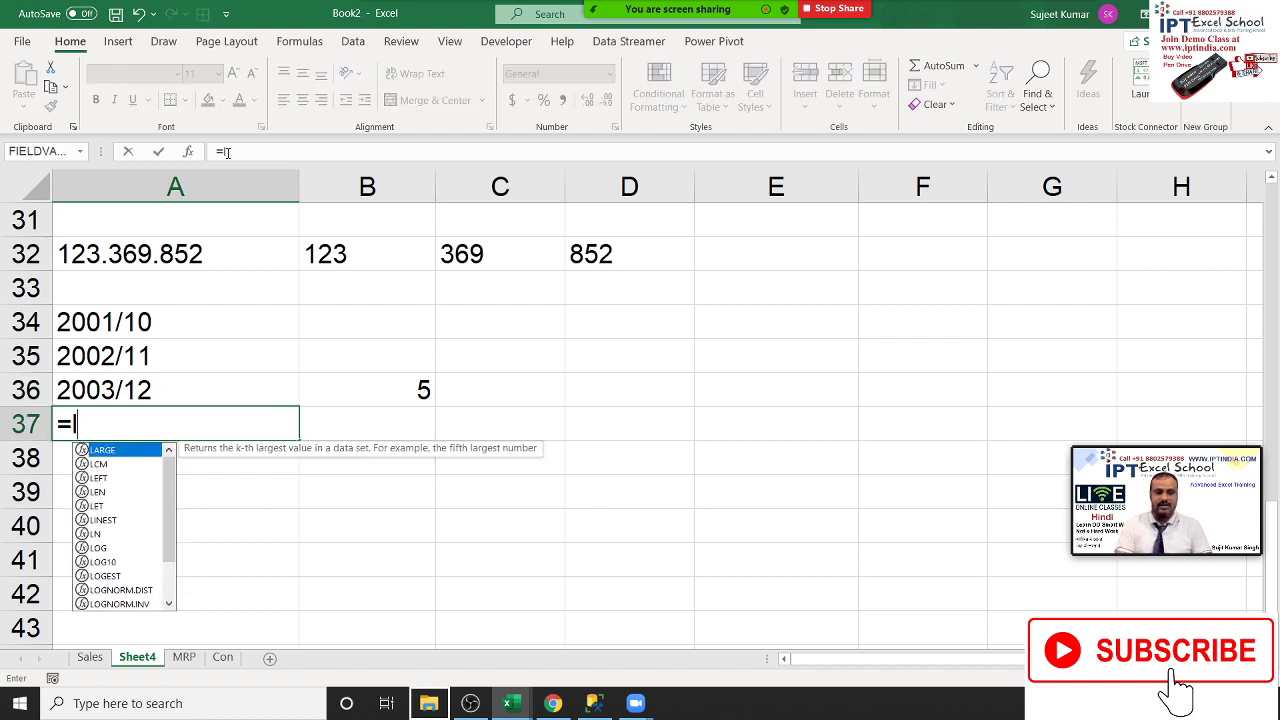
text(e)
key(Tab)
key(Up)
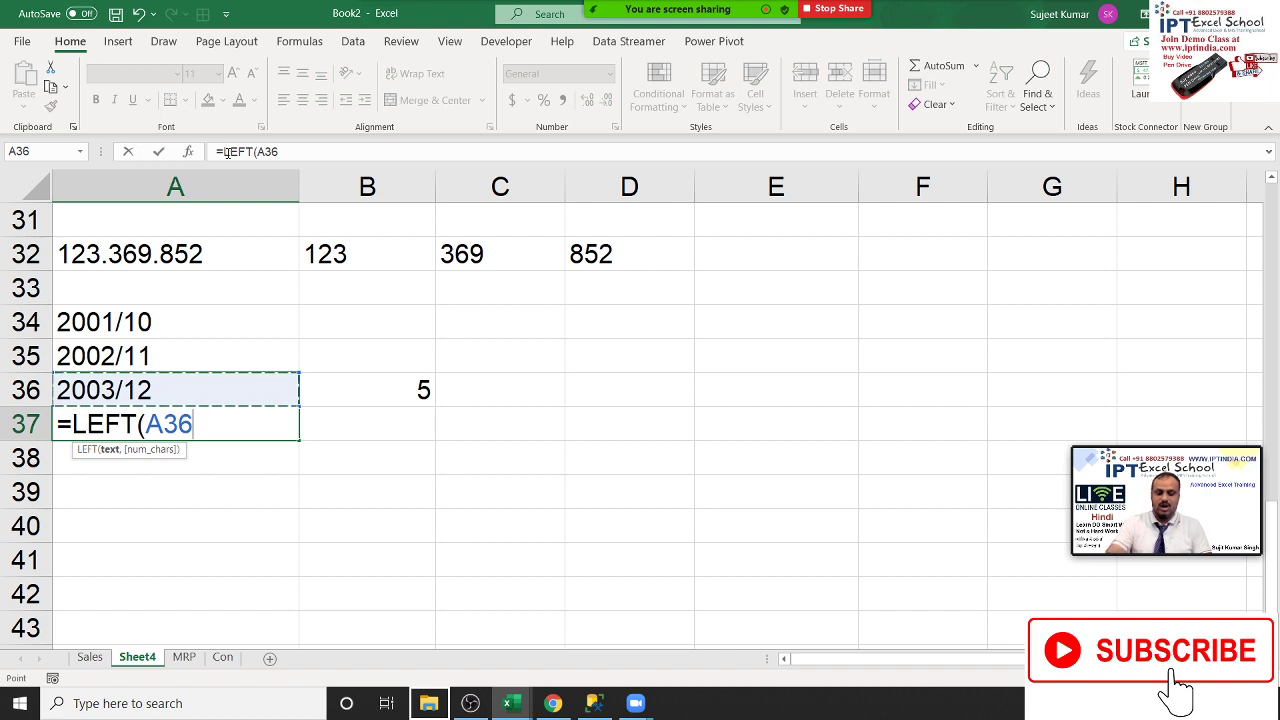
text())
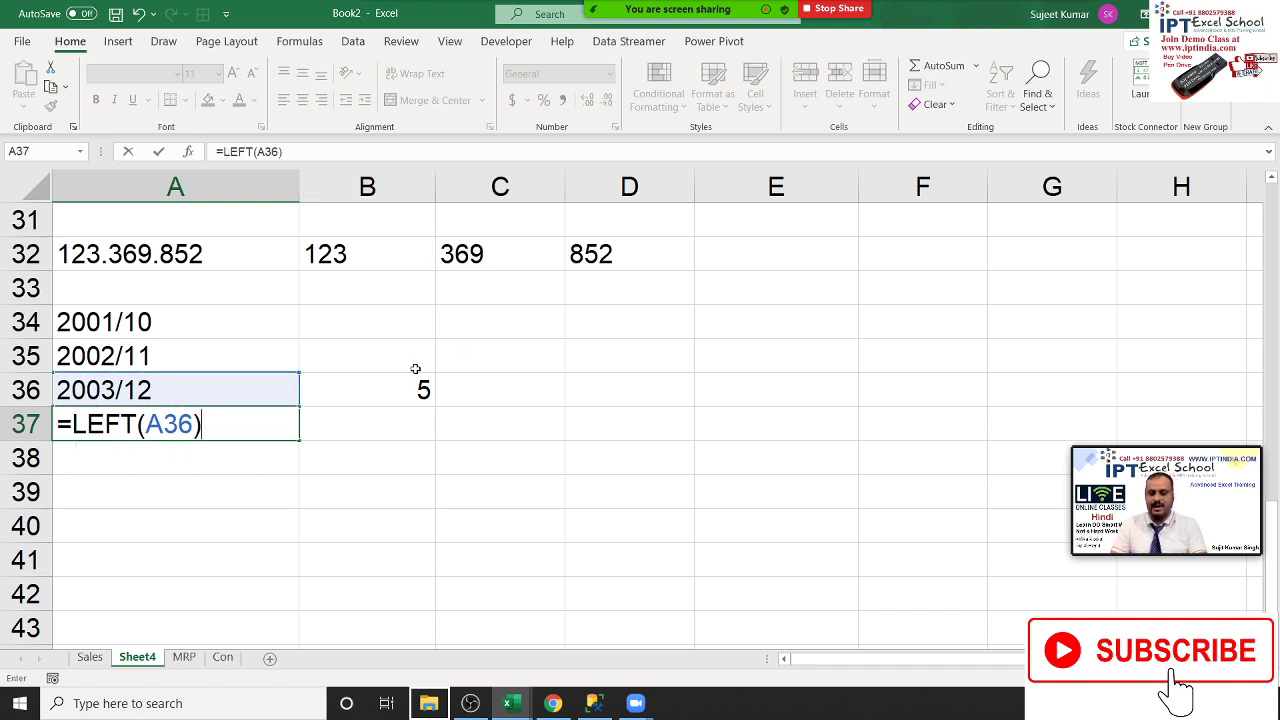
key(BackSpace)
text(,)
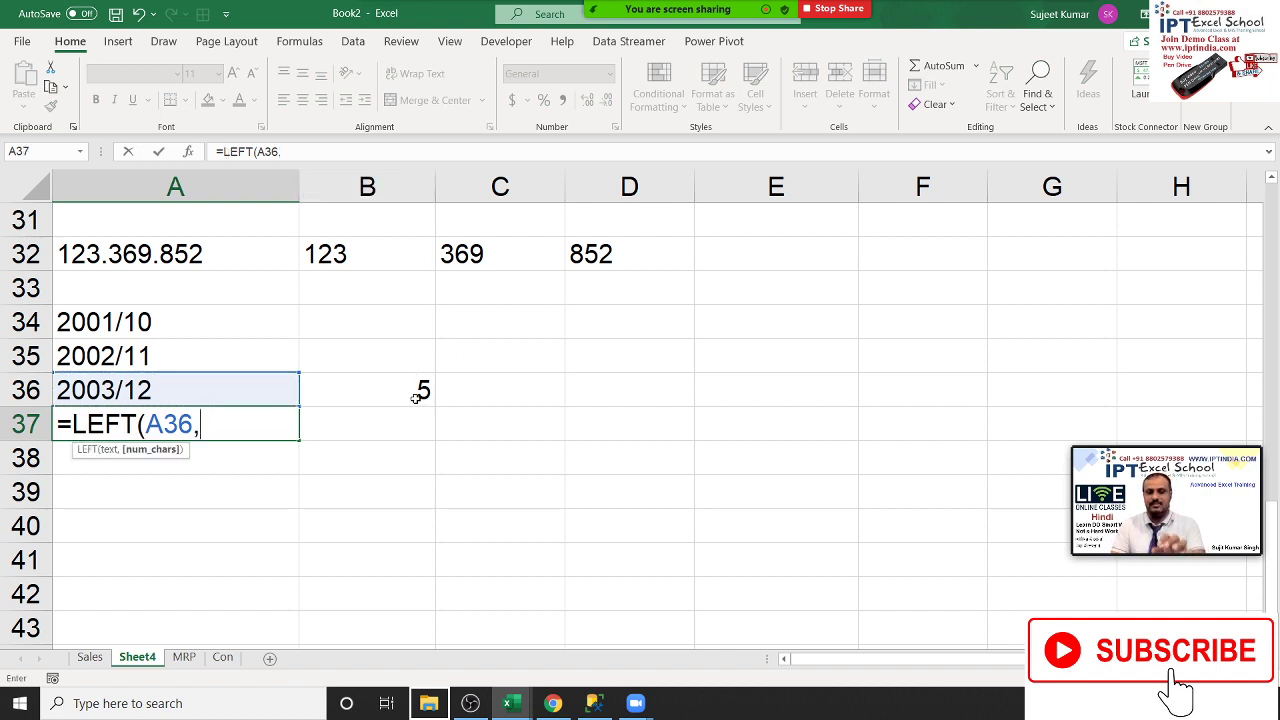
click(418, 392)
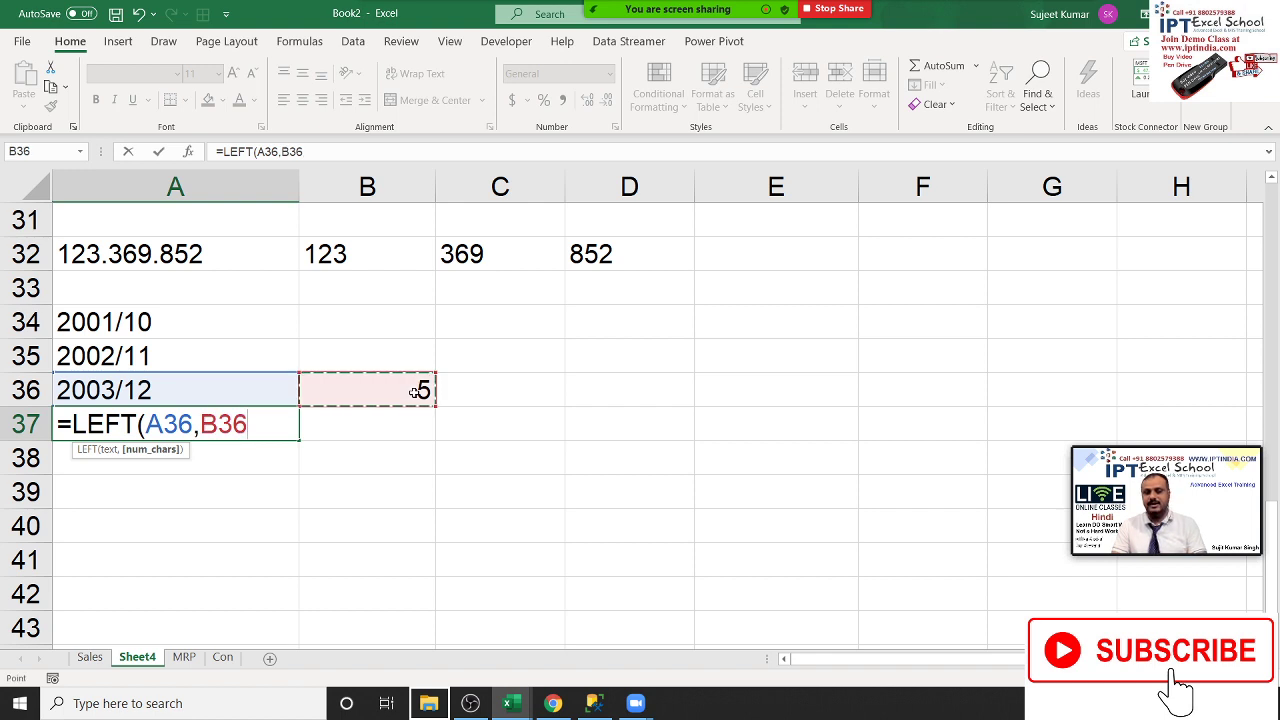
text(-1)
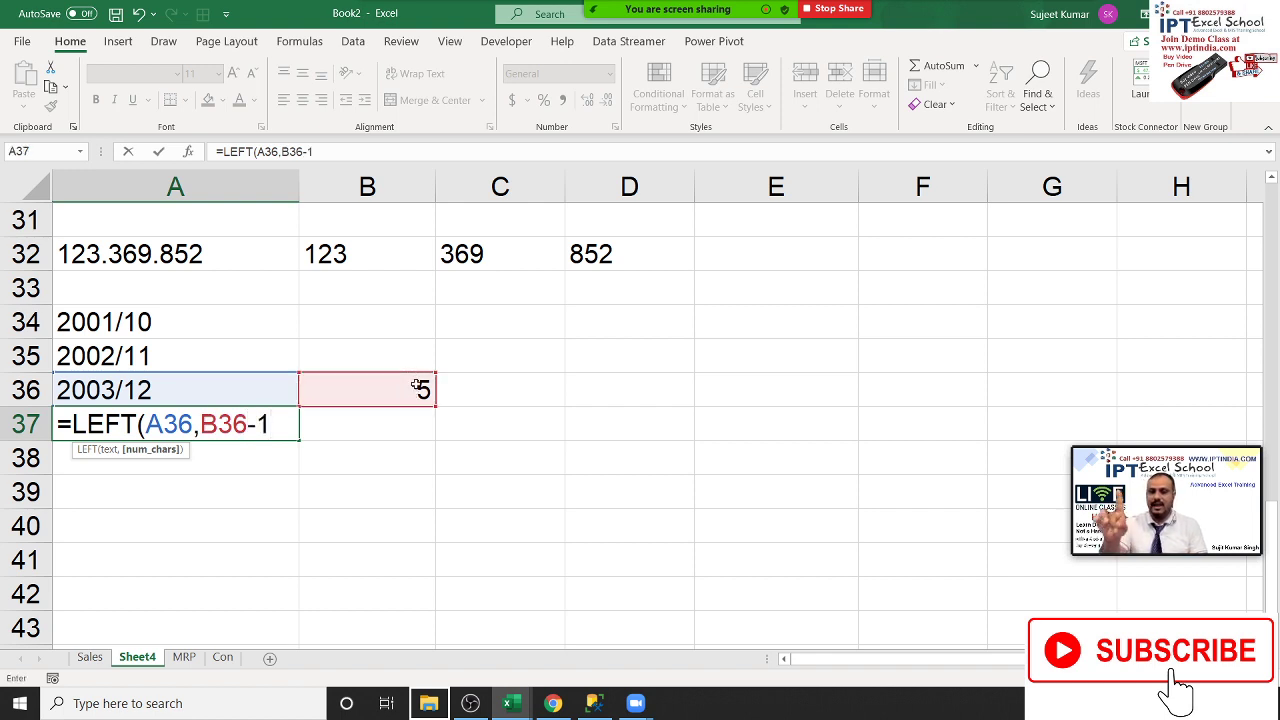
key(ctrl+Return)
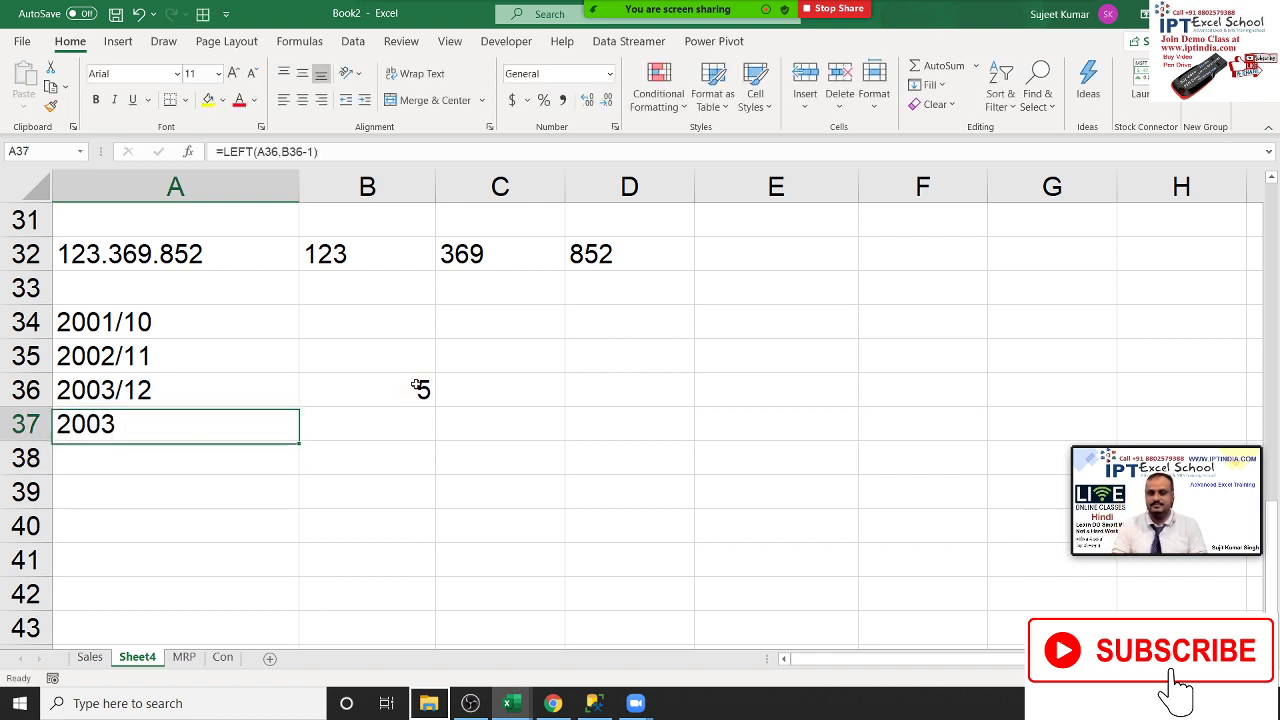
Replace B36 in A37's formula with FIND("/",A36,1), giving =LEFT(A36,FIND("/",A36,1)-1)
click(335, 382)
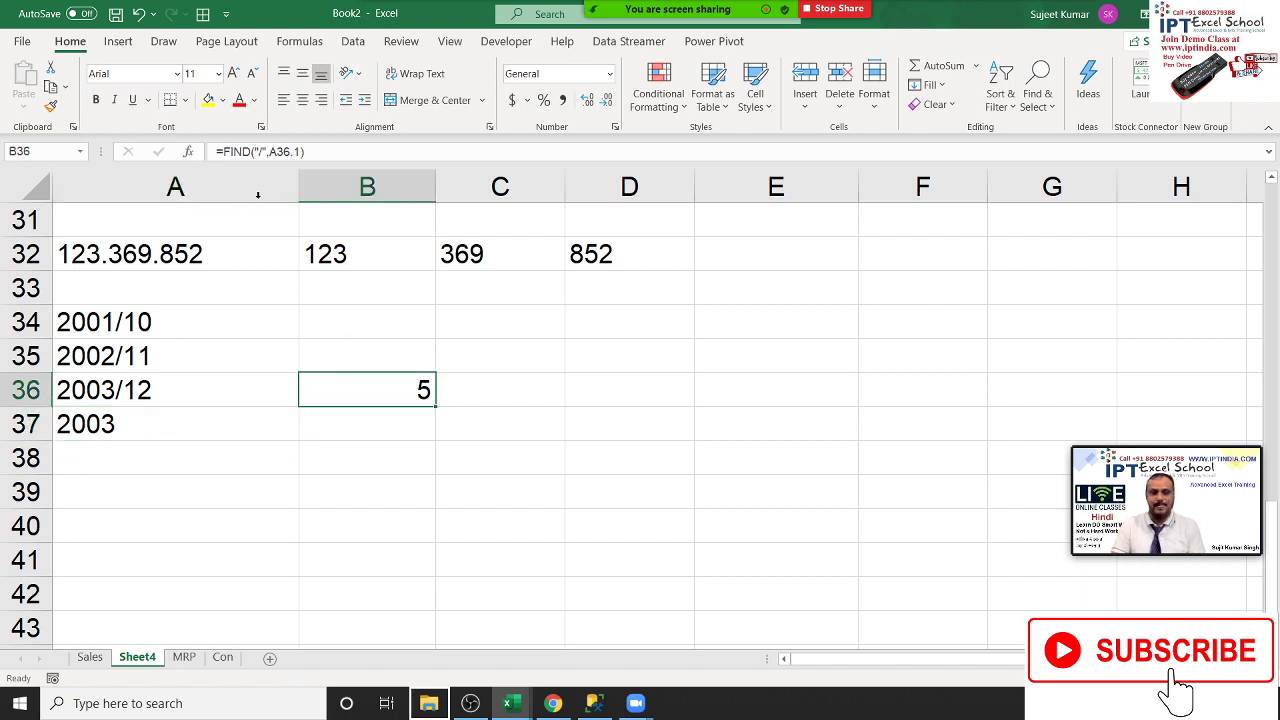
drag(220, 151, 386, 158)
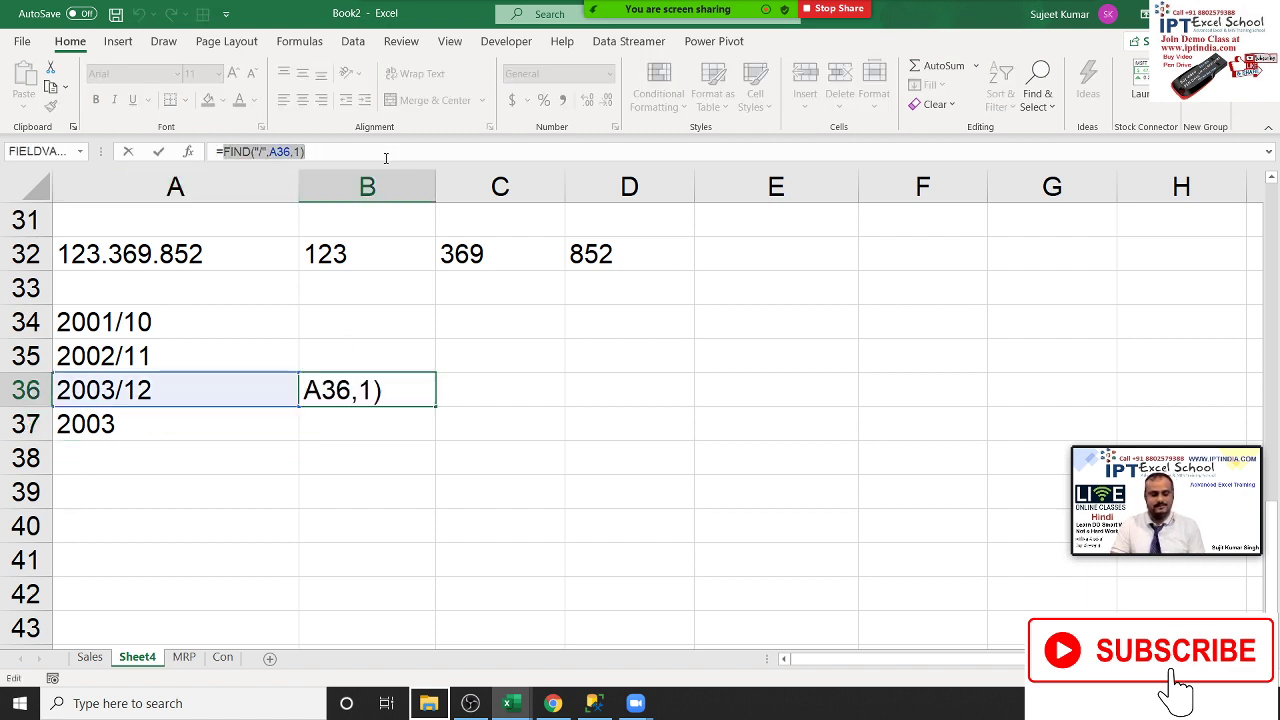
key(Escape)
click(124, 425)
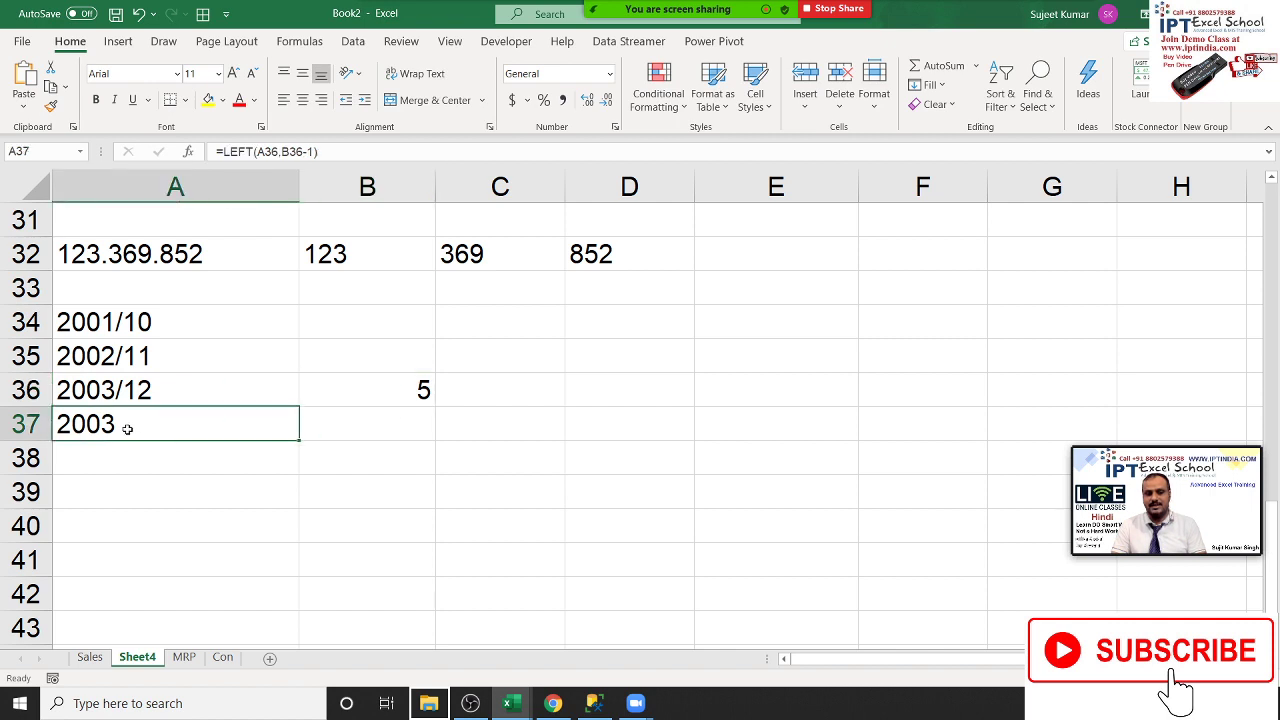
double_click(124, 425)
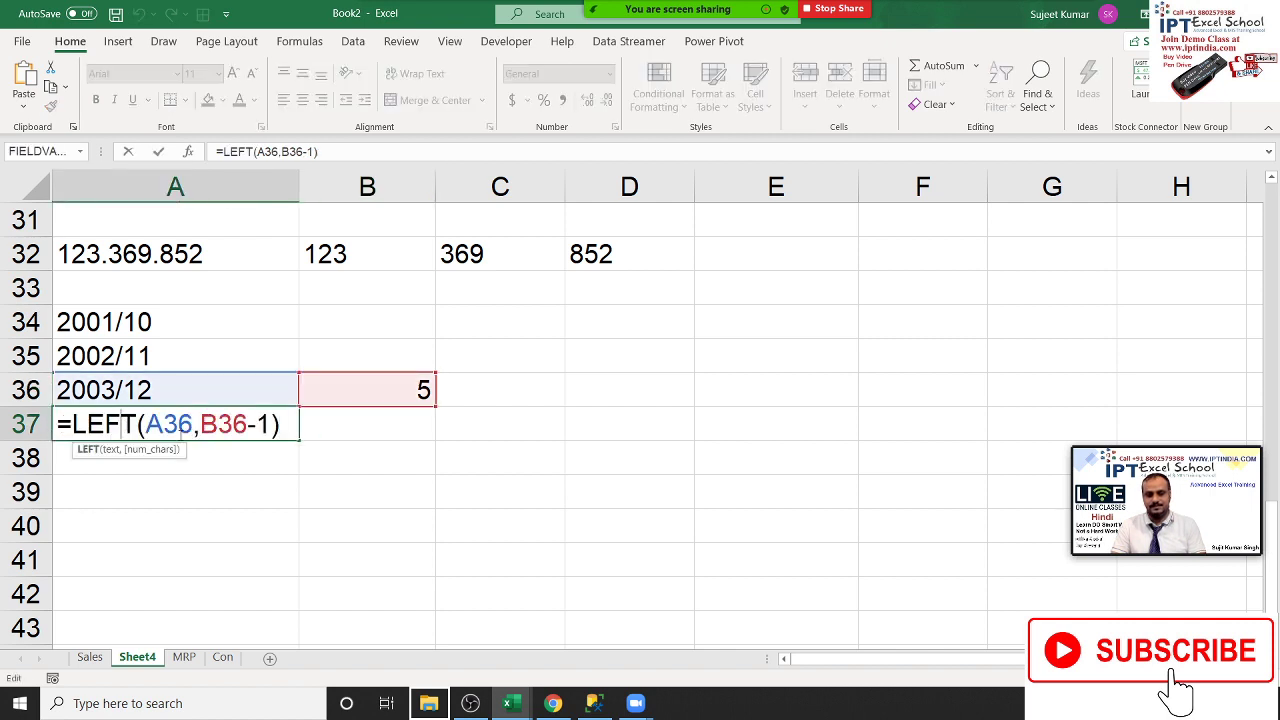
double_click(224, 424)
text(FIND("/",A36,1))
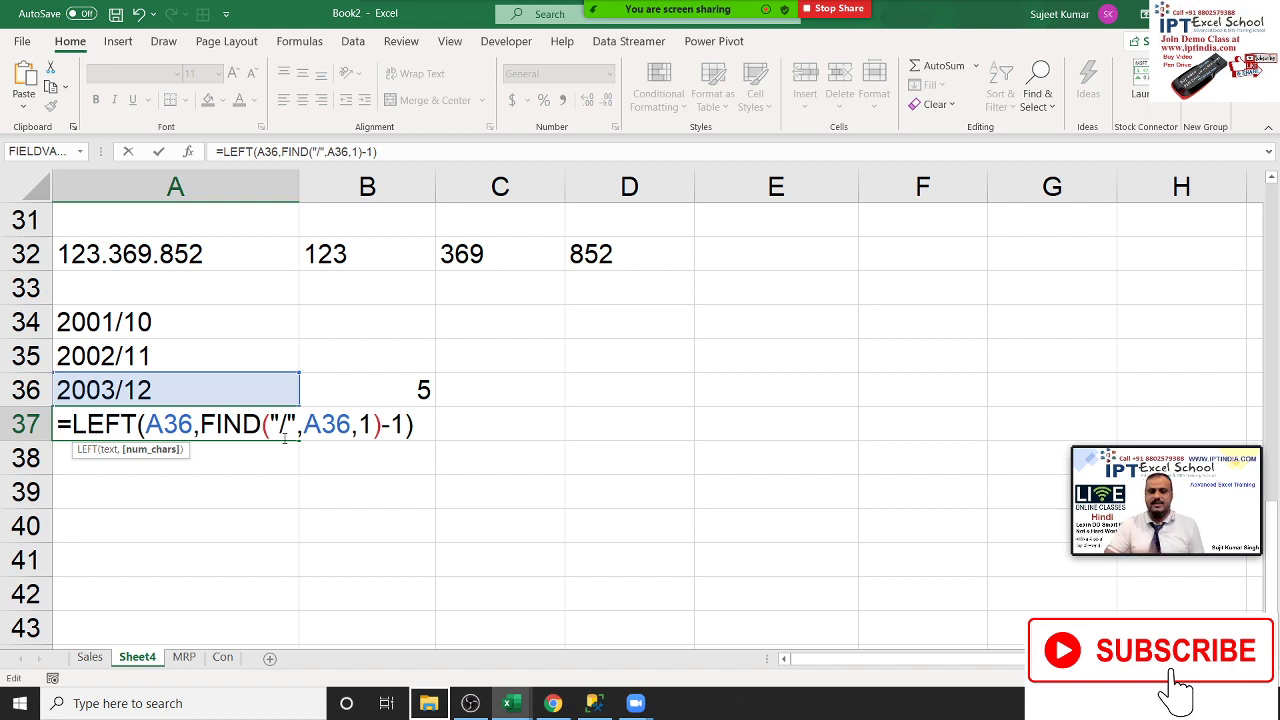
key(Return)
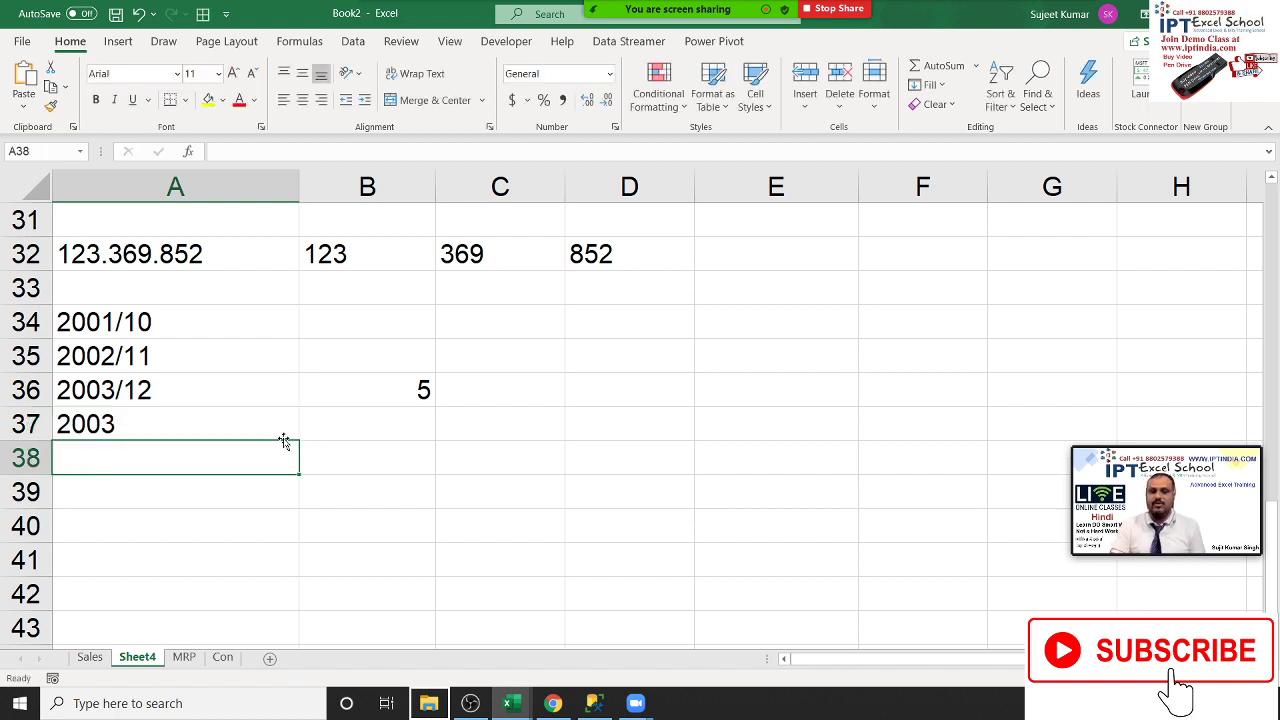
key(Up)
key(Up)
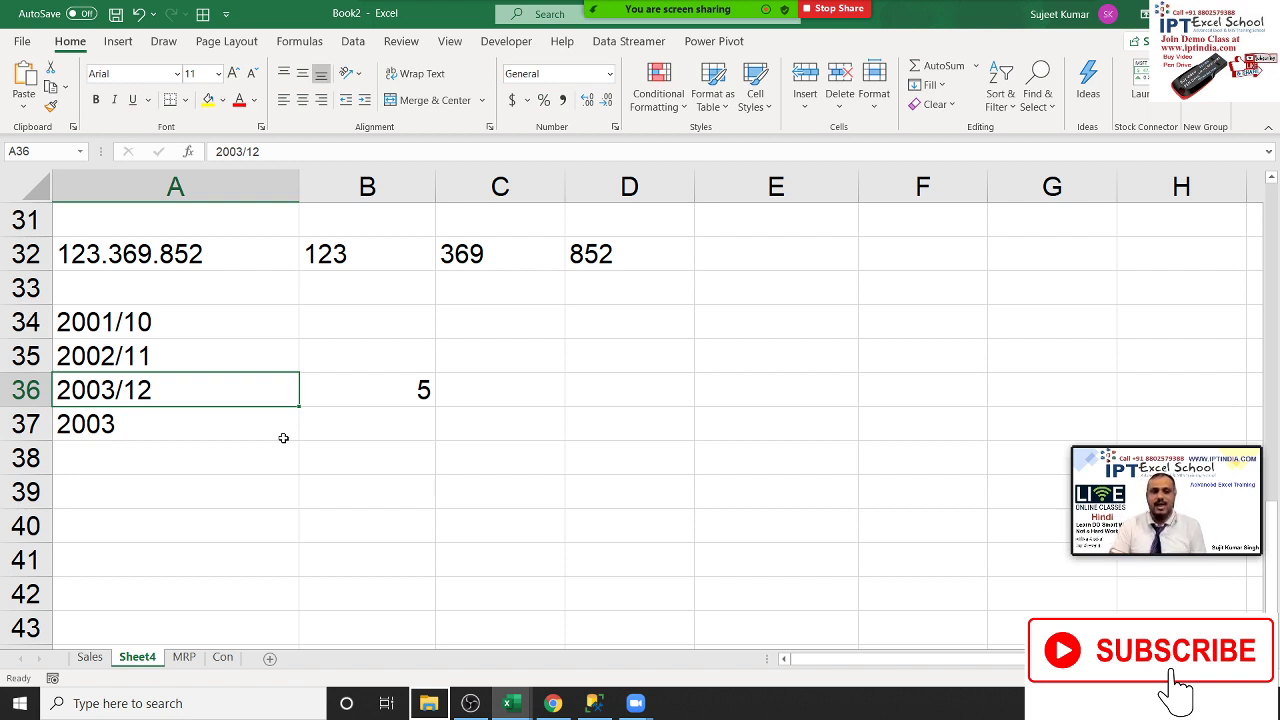
click(283, 438)
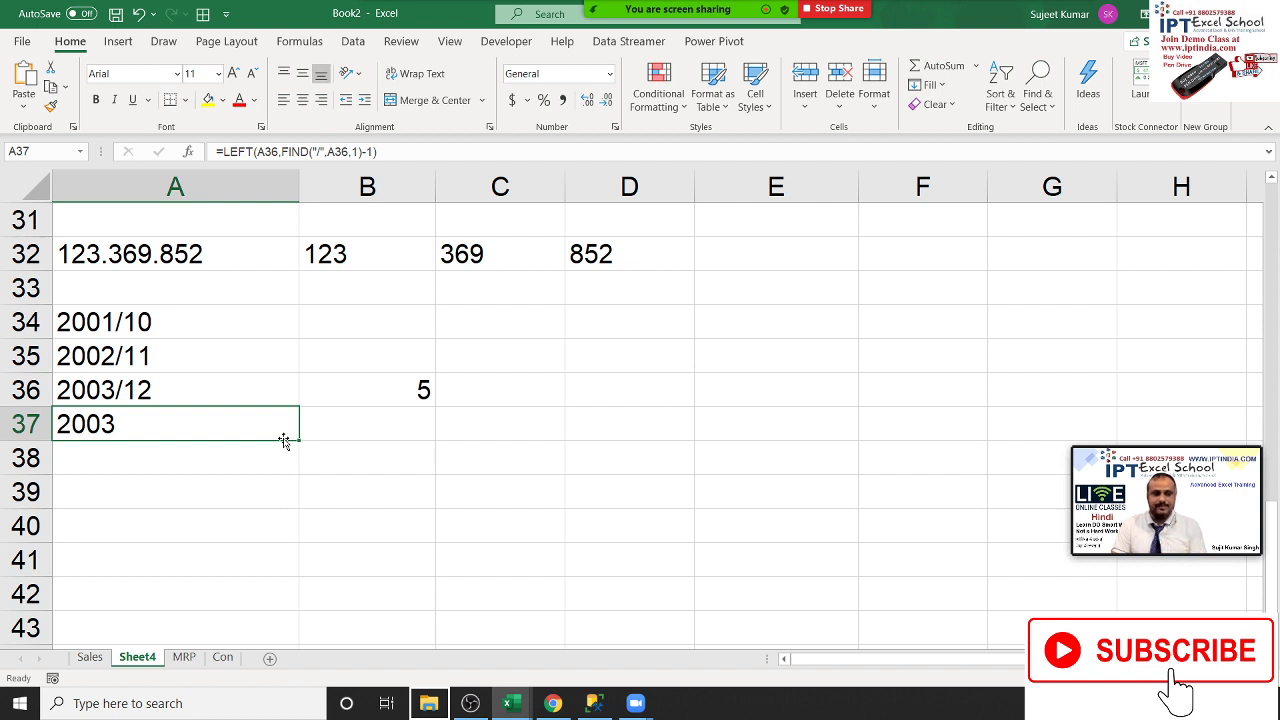
key(Return)
Enter =RIGHT(A36,LEN(A36)-B36) in A38, declining the suggested correction, to show 12
text(=)
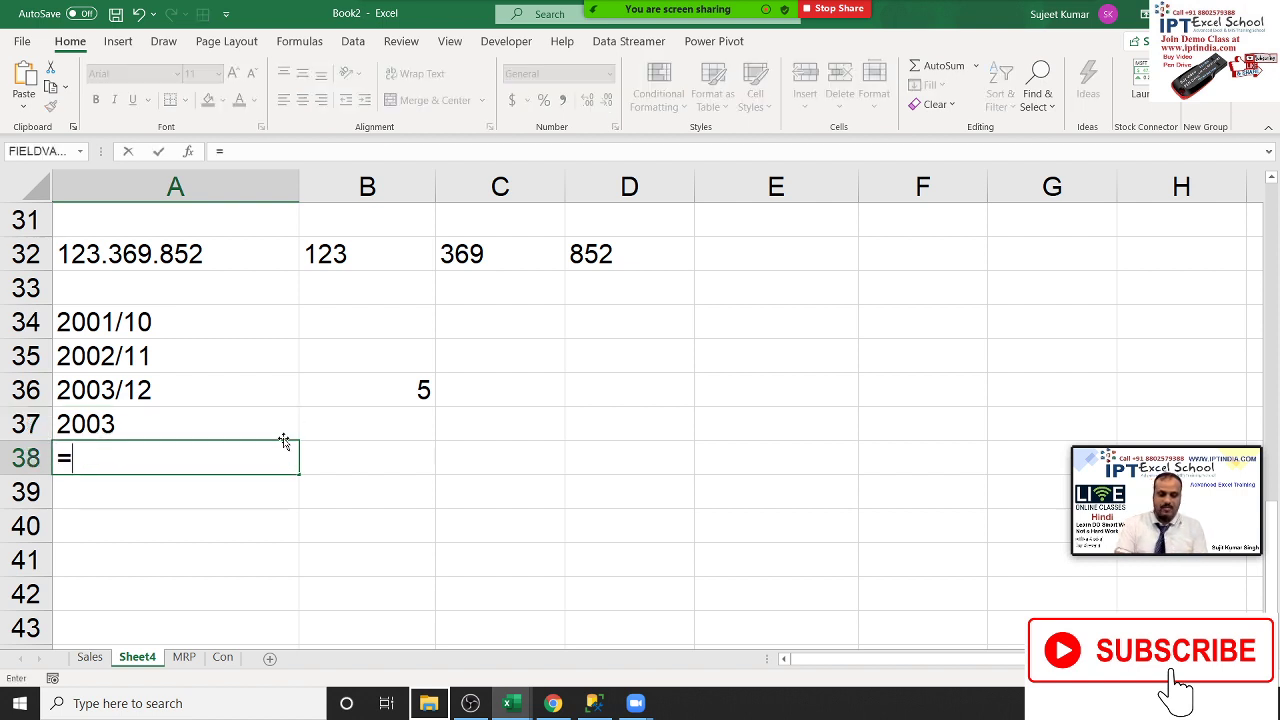
text(ri)
key(Tab)
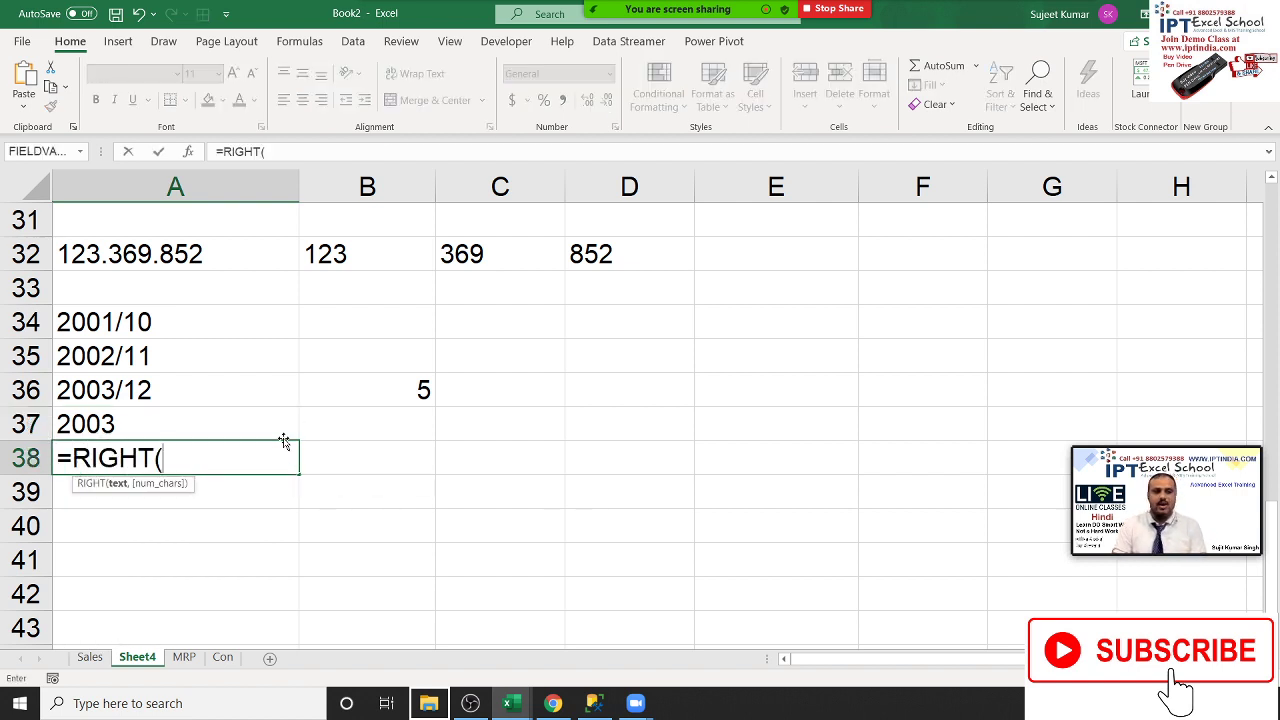
key(Up)
key(Up)
text(,)
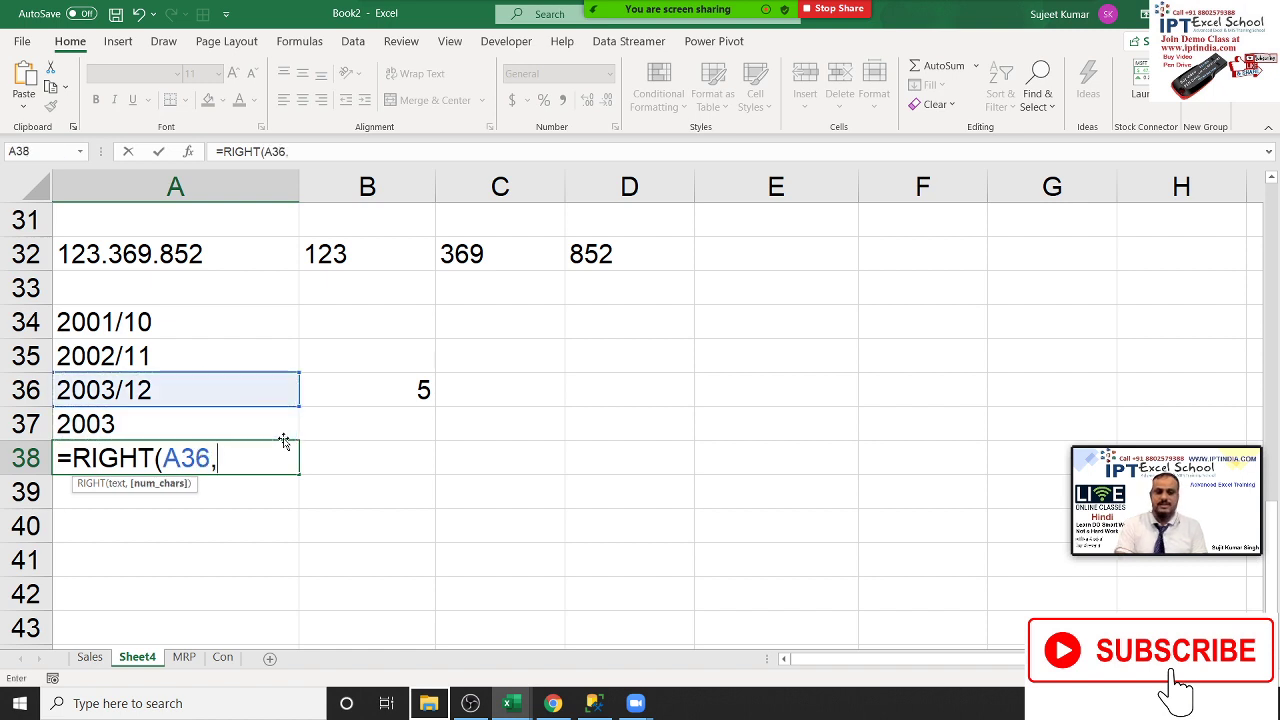
text(l)
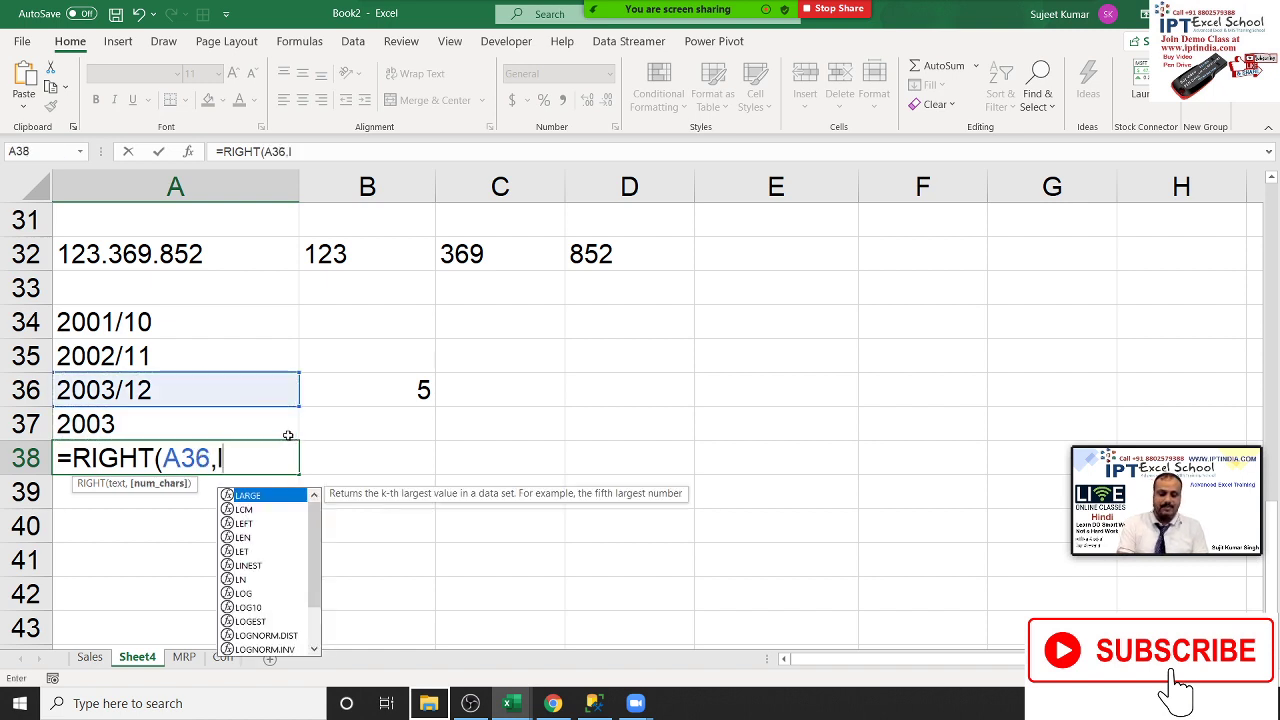
text(en)
key(Tab)
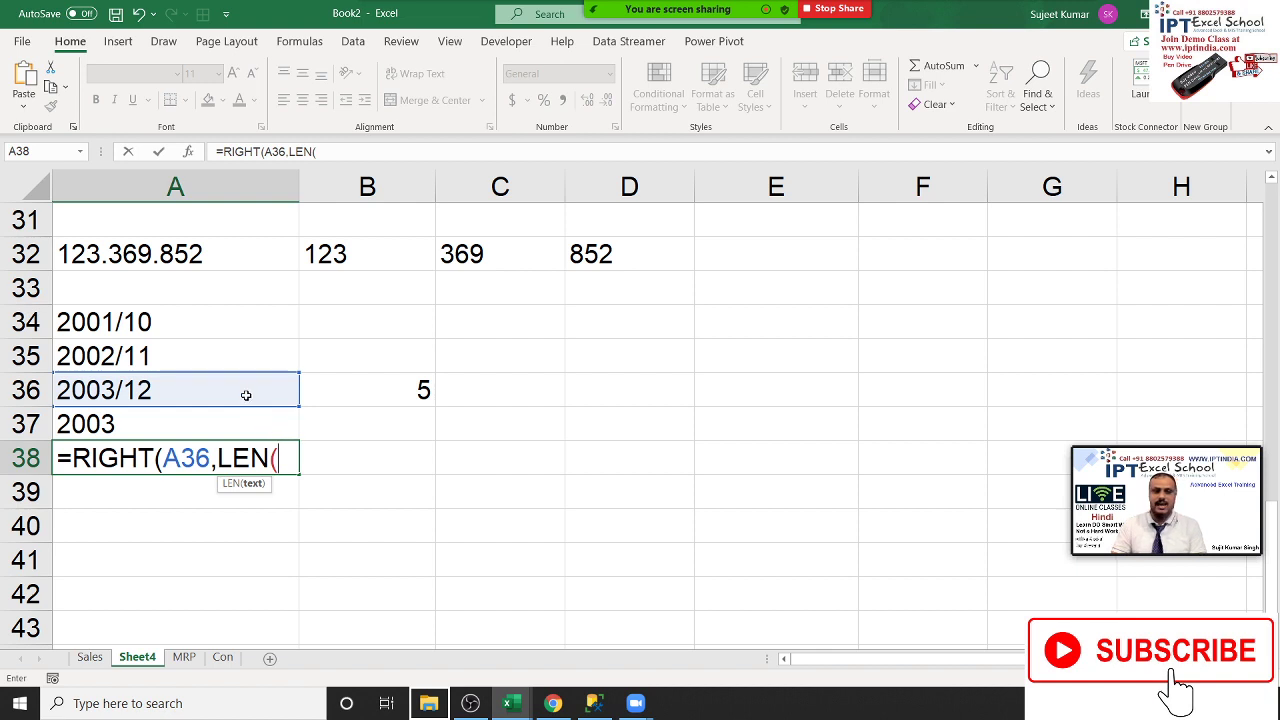
click(244, 393)
text())
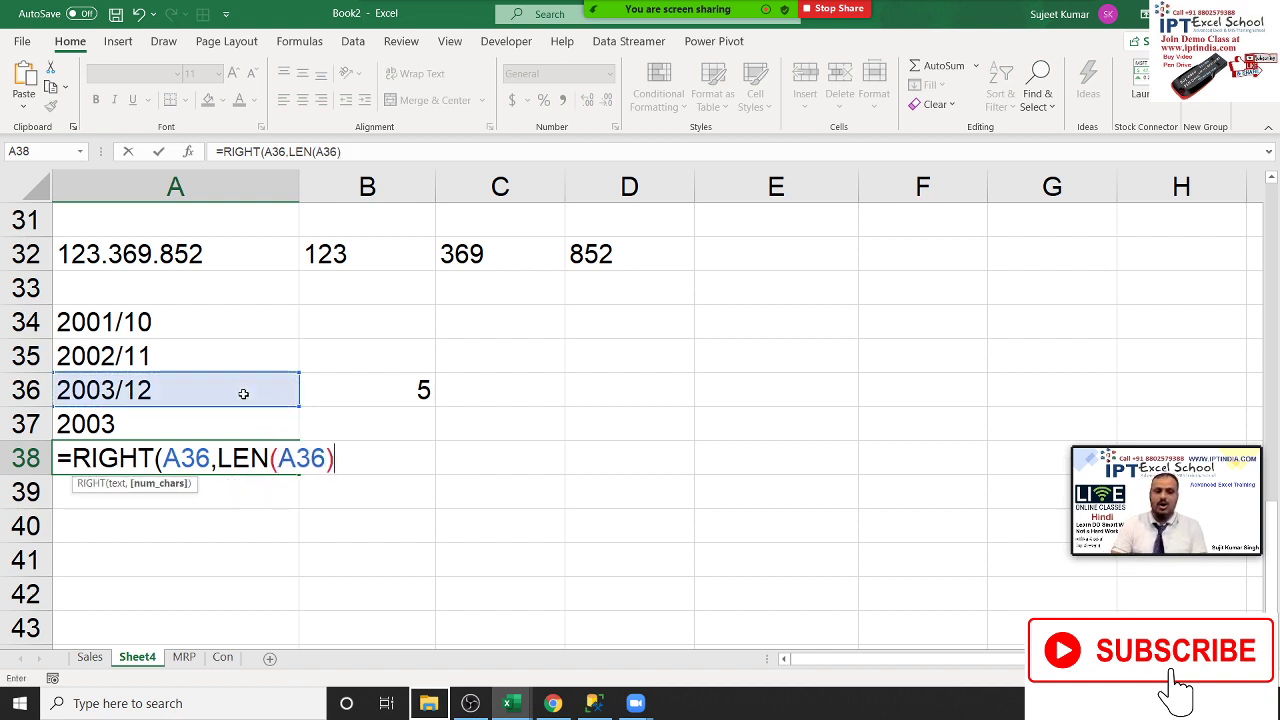
text(-)
click(388, 391)
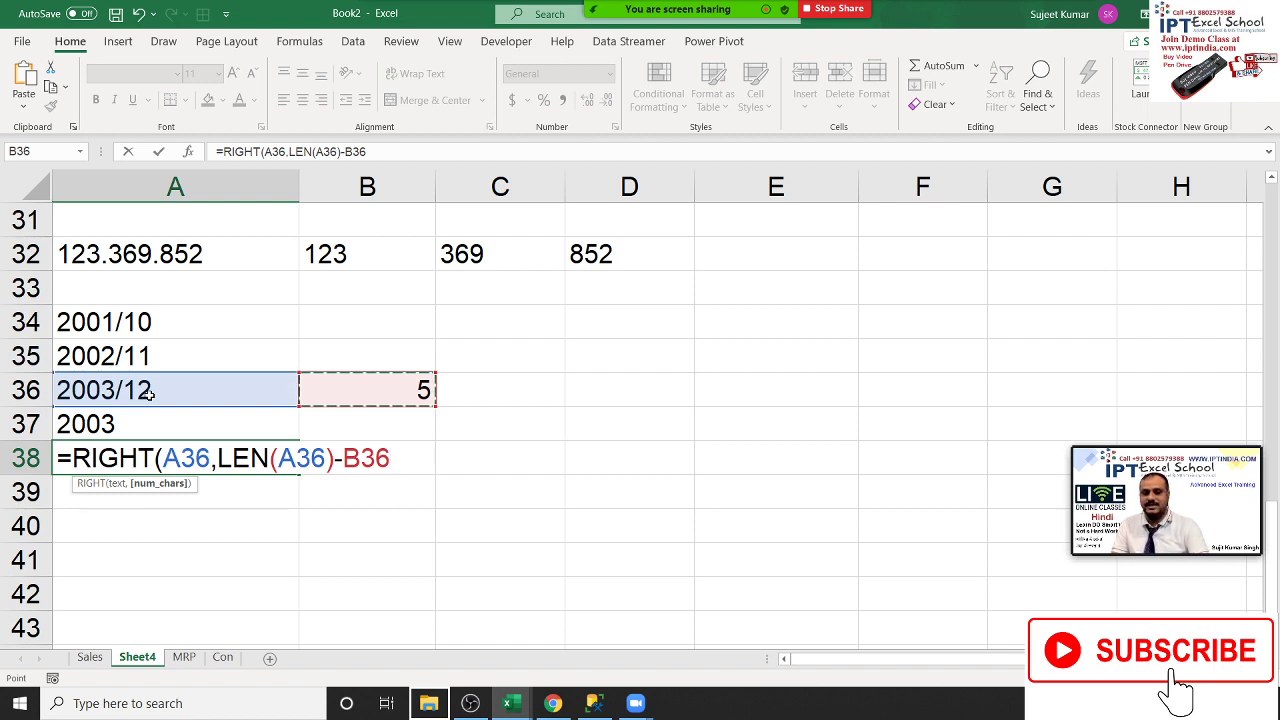
key(Return)
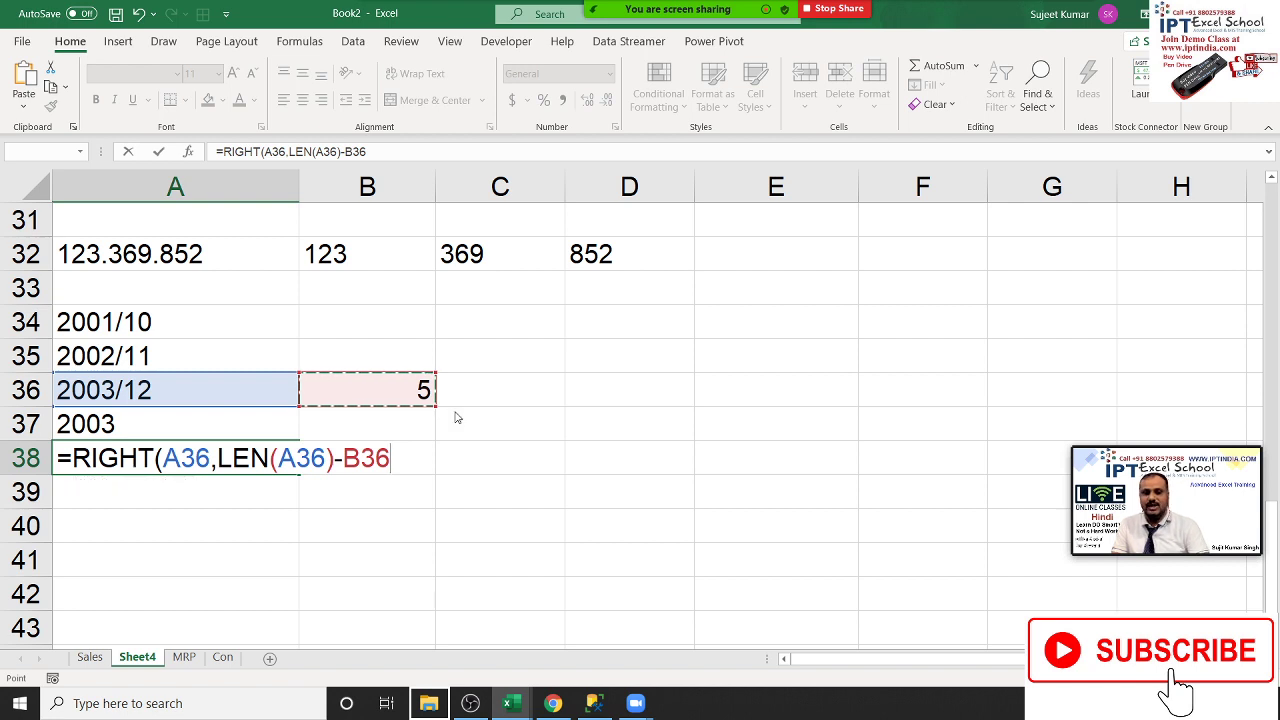
key(Return)
key(Up)
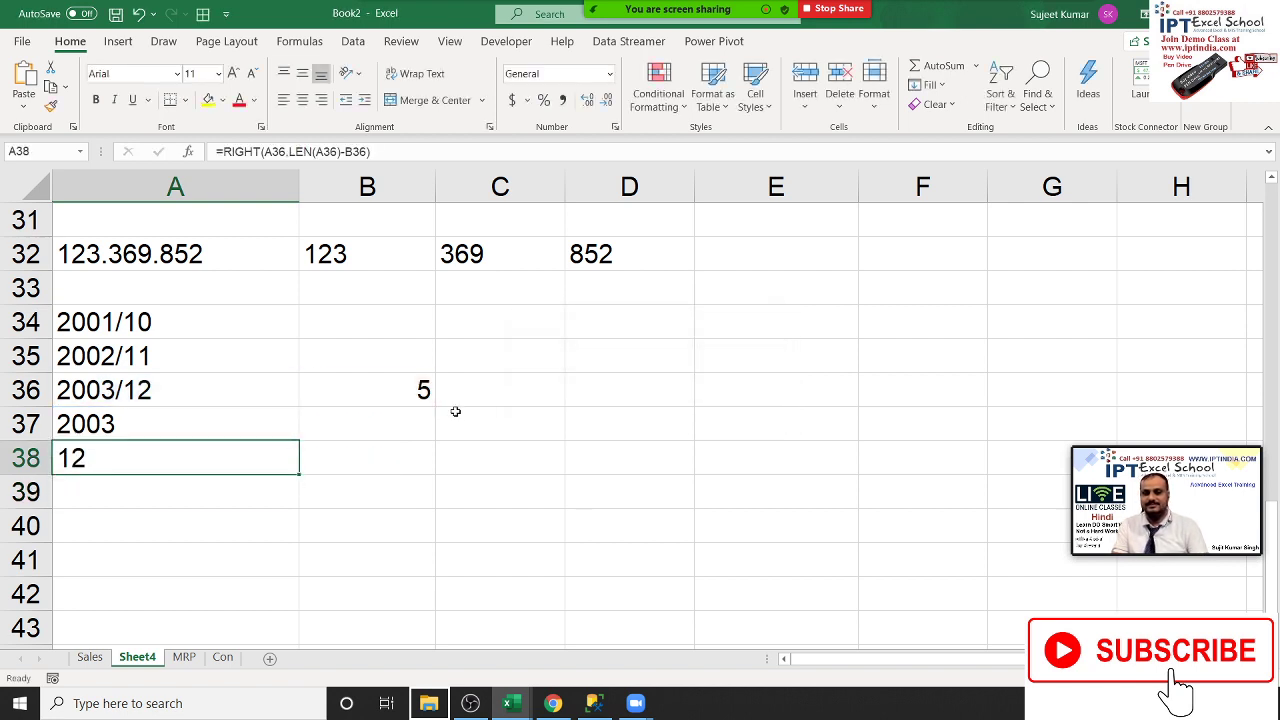
Replace B36 in A38's formula with FIND("/",A36,1), giving =RIGHT(A36,LEN(A36)-FIND("/",A36,1))
click(415, 395)
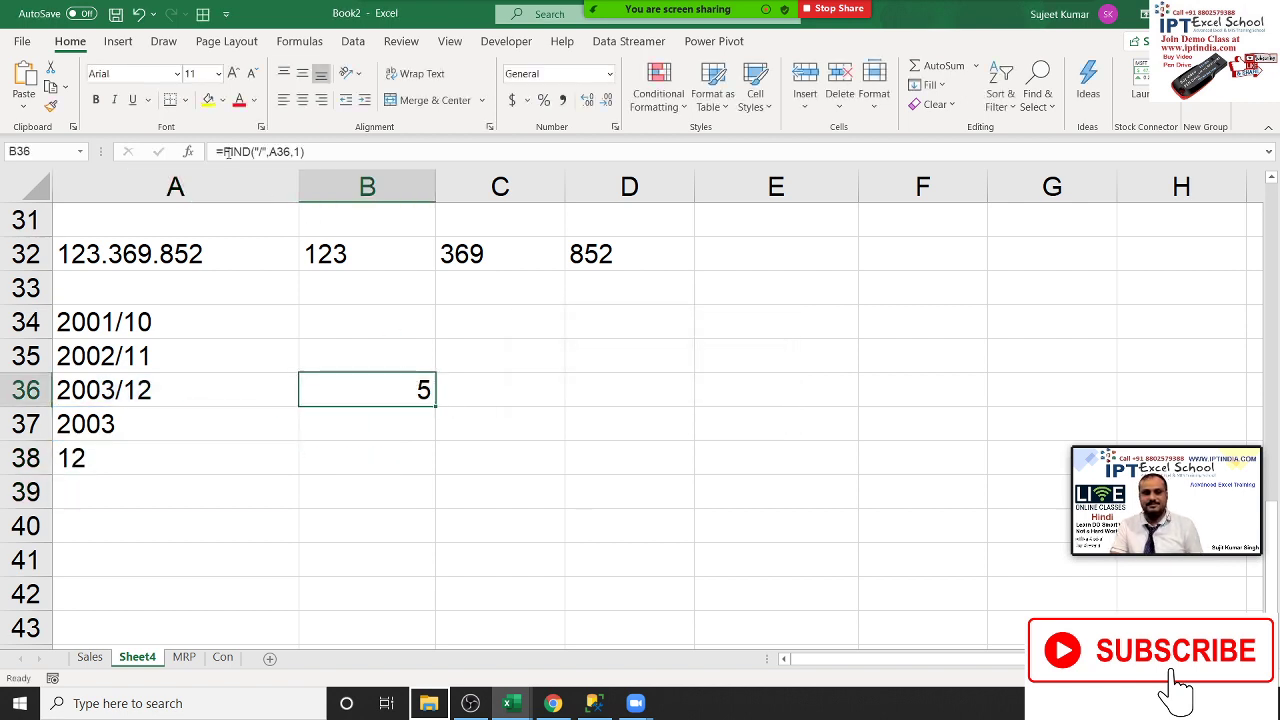
drag(224, 151, 305, 151)
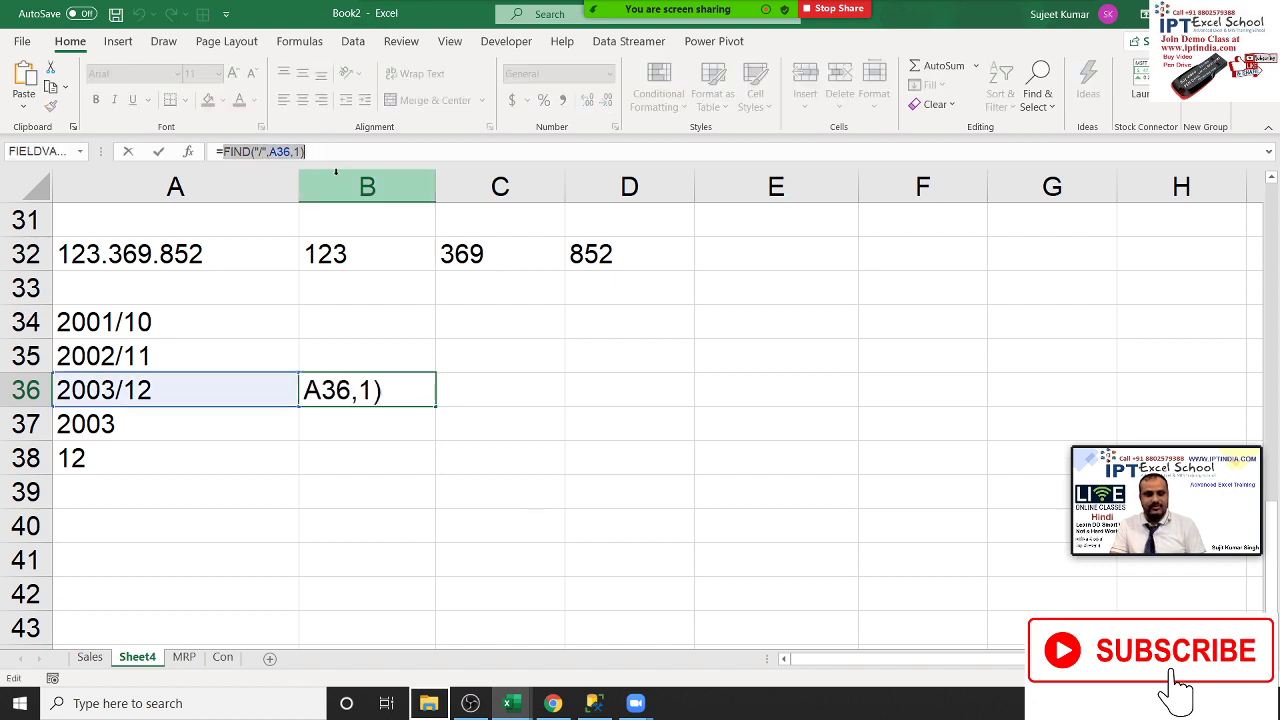
key(Escape)
double_click(120, 458)
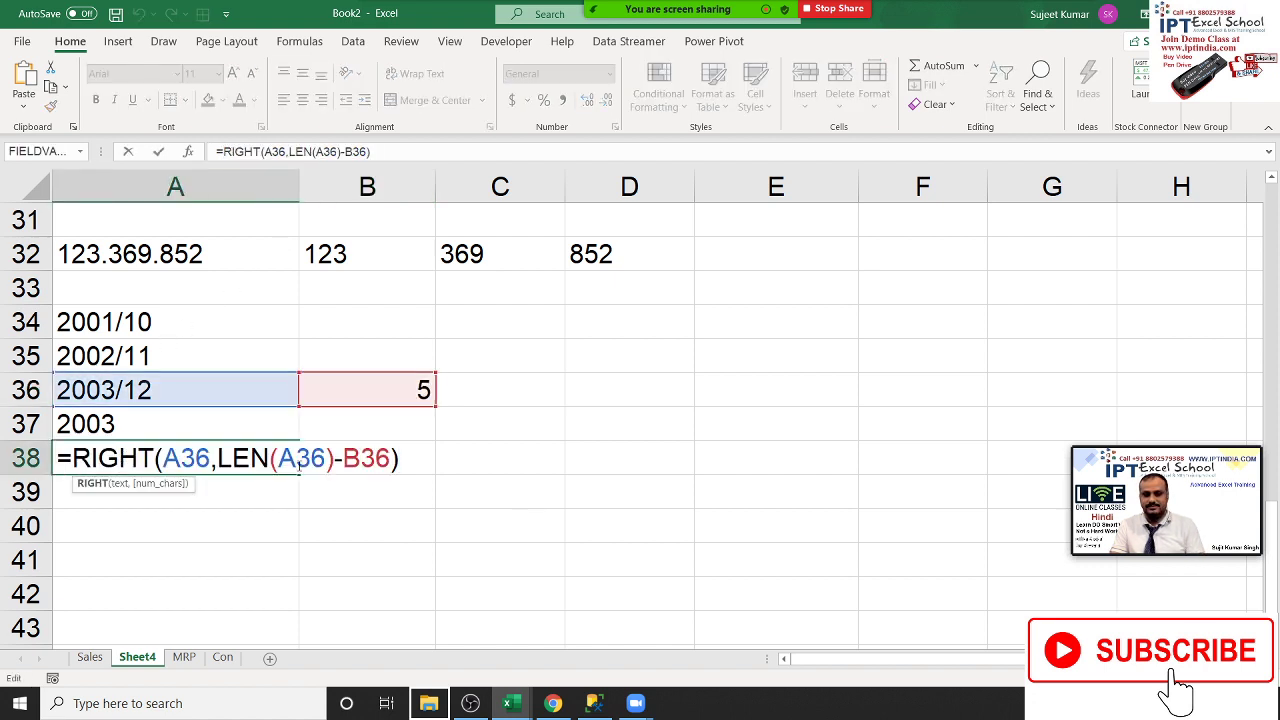
double_click(366, 458)
key(ctrl+v)
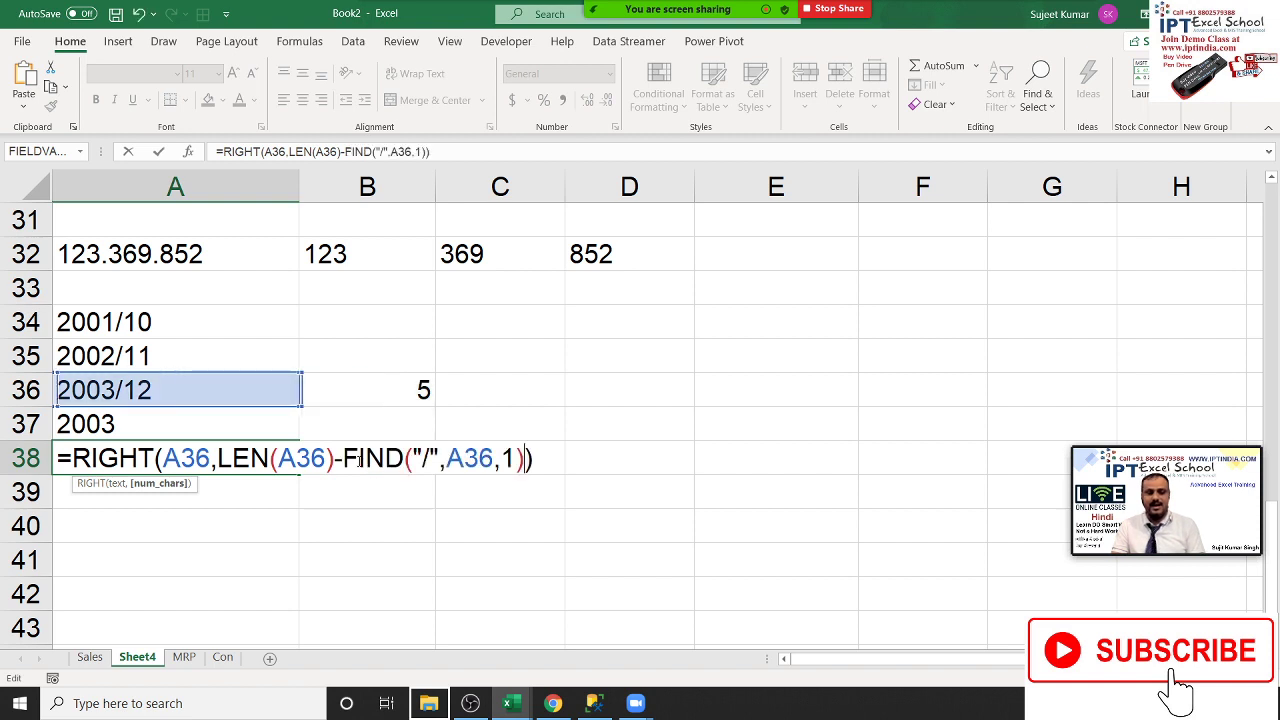
key(ctrl+Return)
Select A37 and start editing its LEFT formula
key(Return)
click(220, 428)
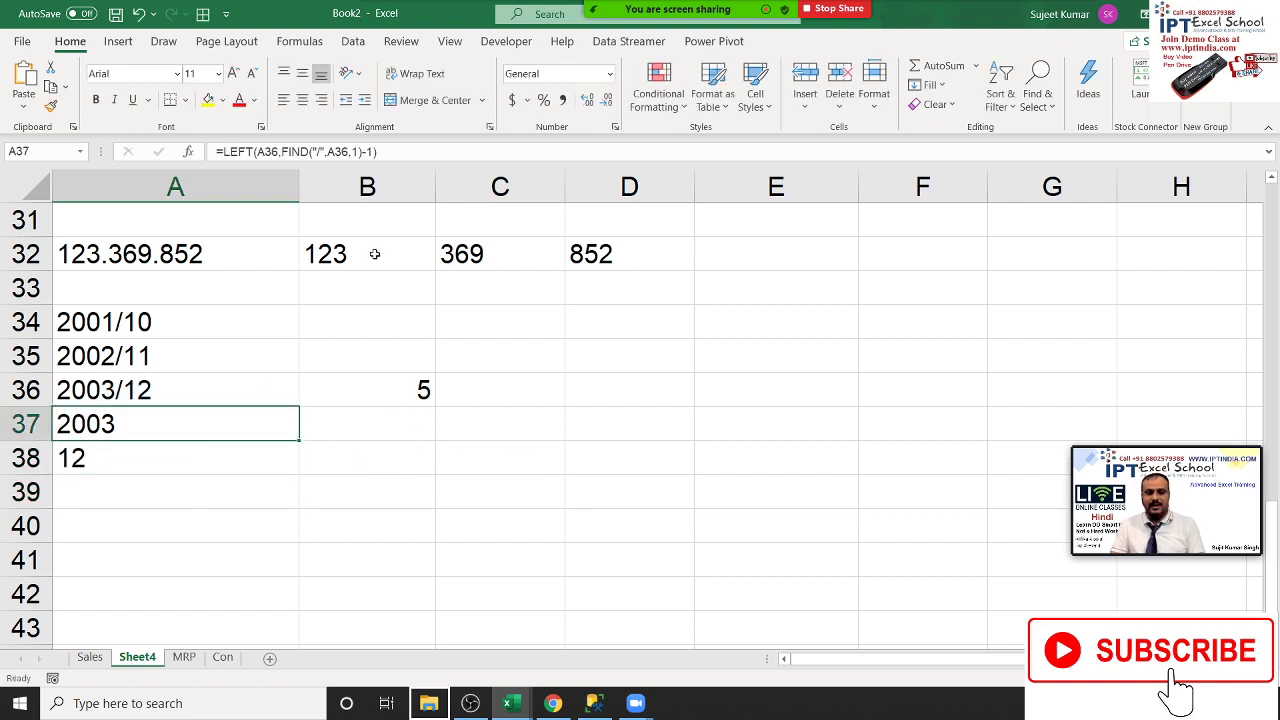
click(414, 155)
Add 1 to the LEFT year formula in A37 and copy A38's RIGHT formula
text(+1)
key(Return)
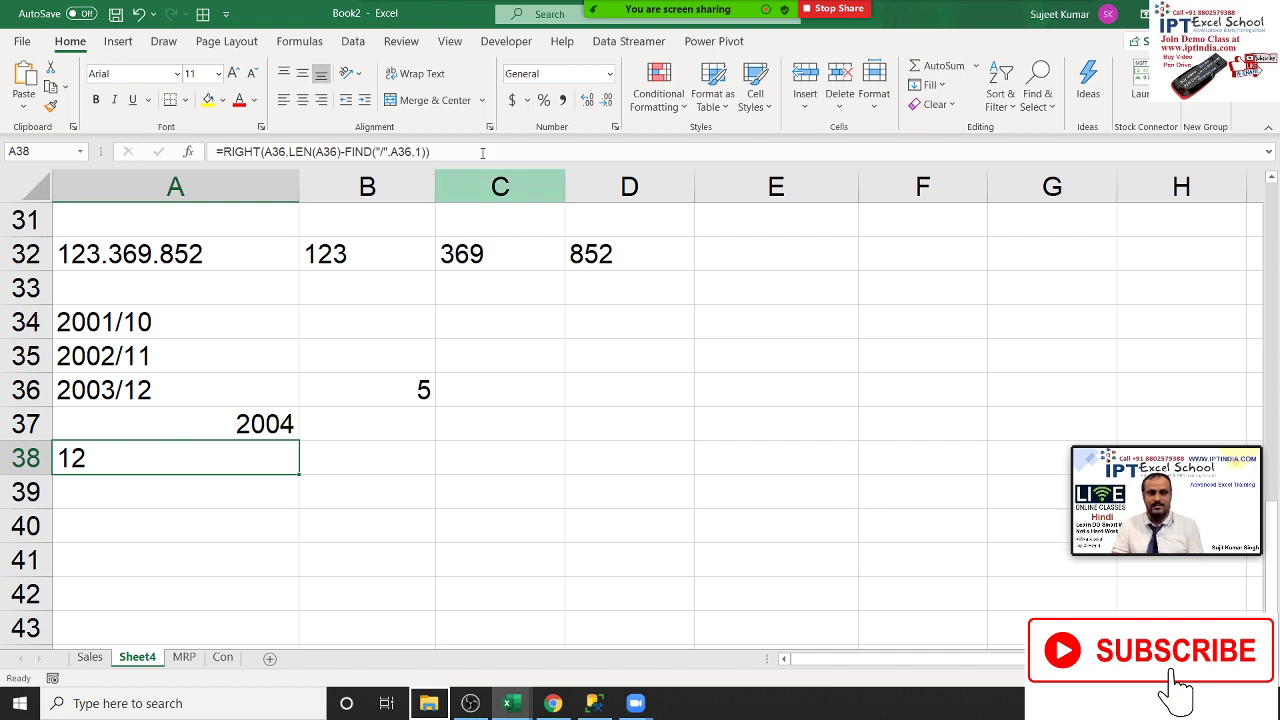
click(404, 150)
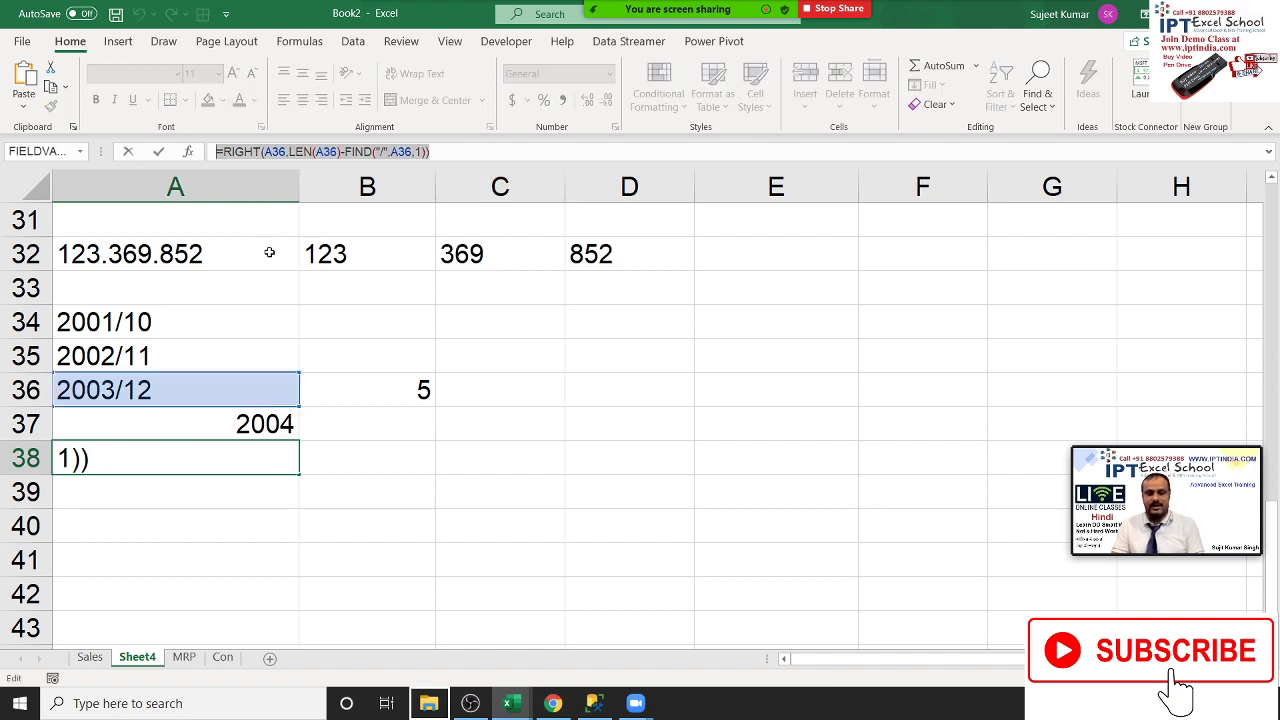
key(Escape)
Append &"/"& and the pasted RIGHT formula to A37, removing the extra equals sign
click(273, 414)
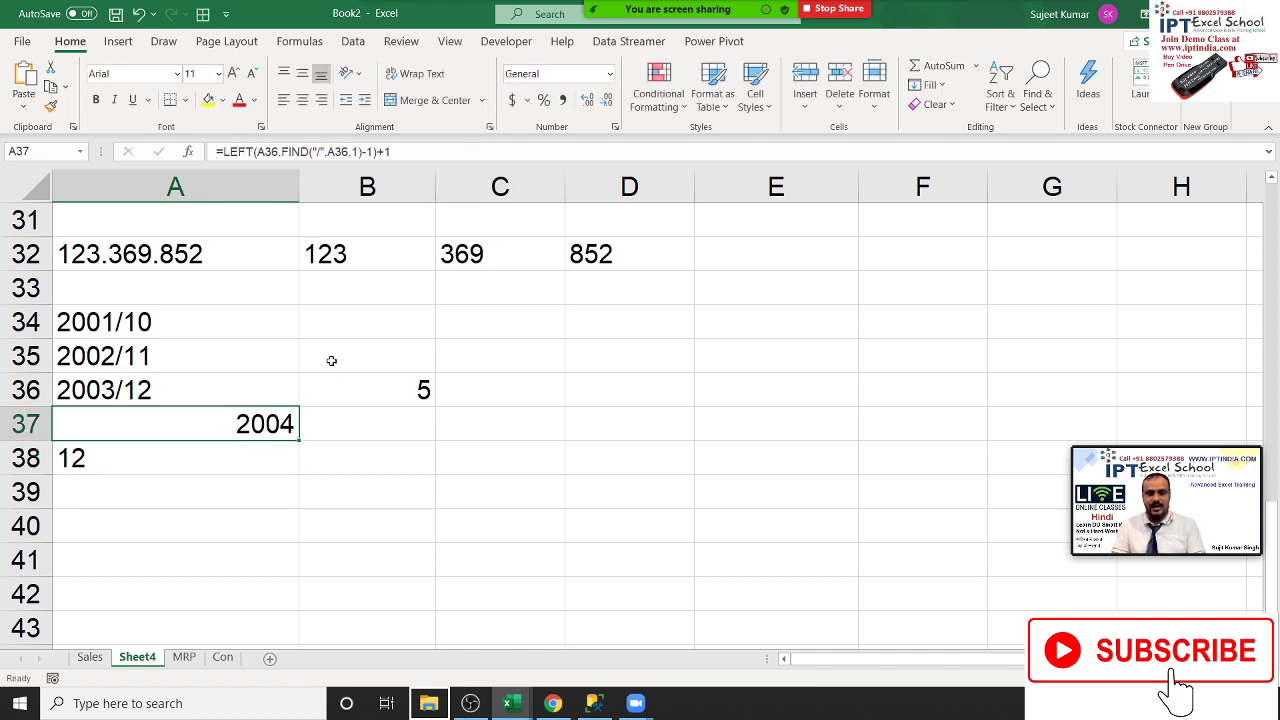
click(451, 151)
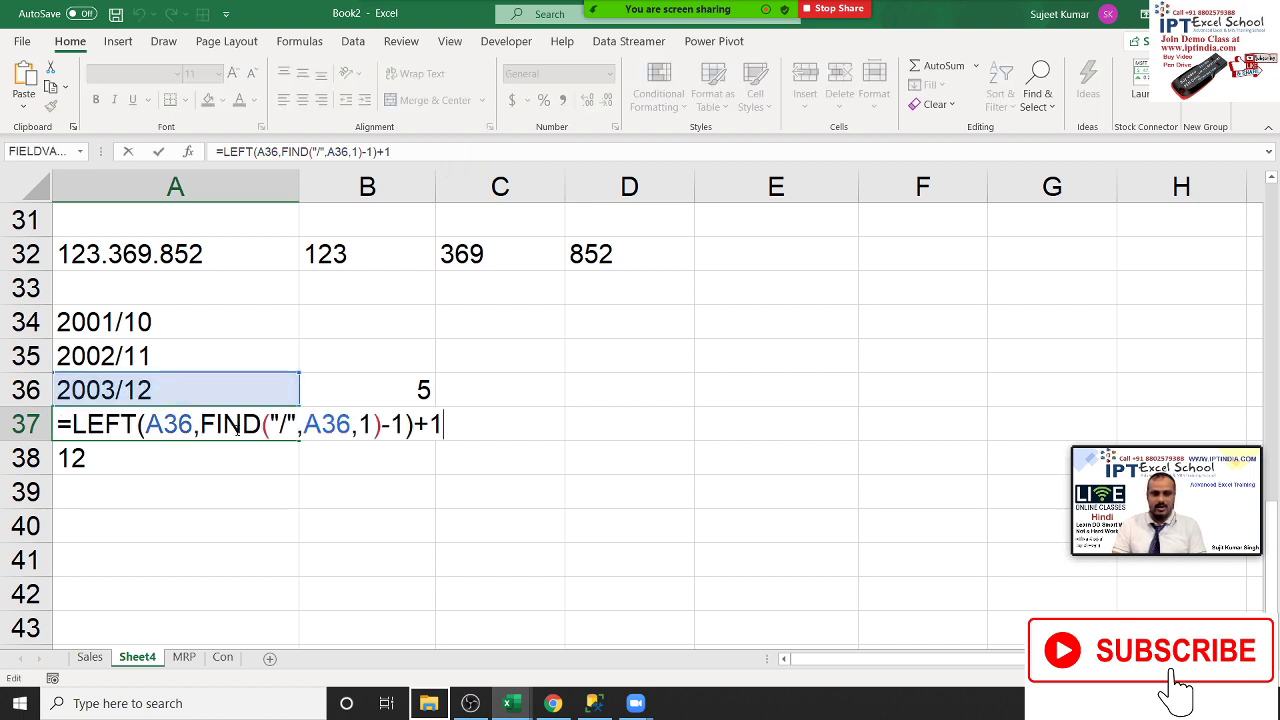
text(&)
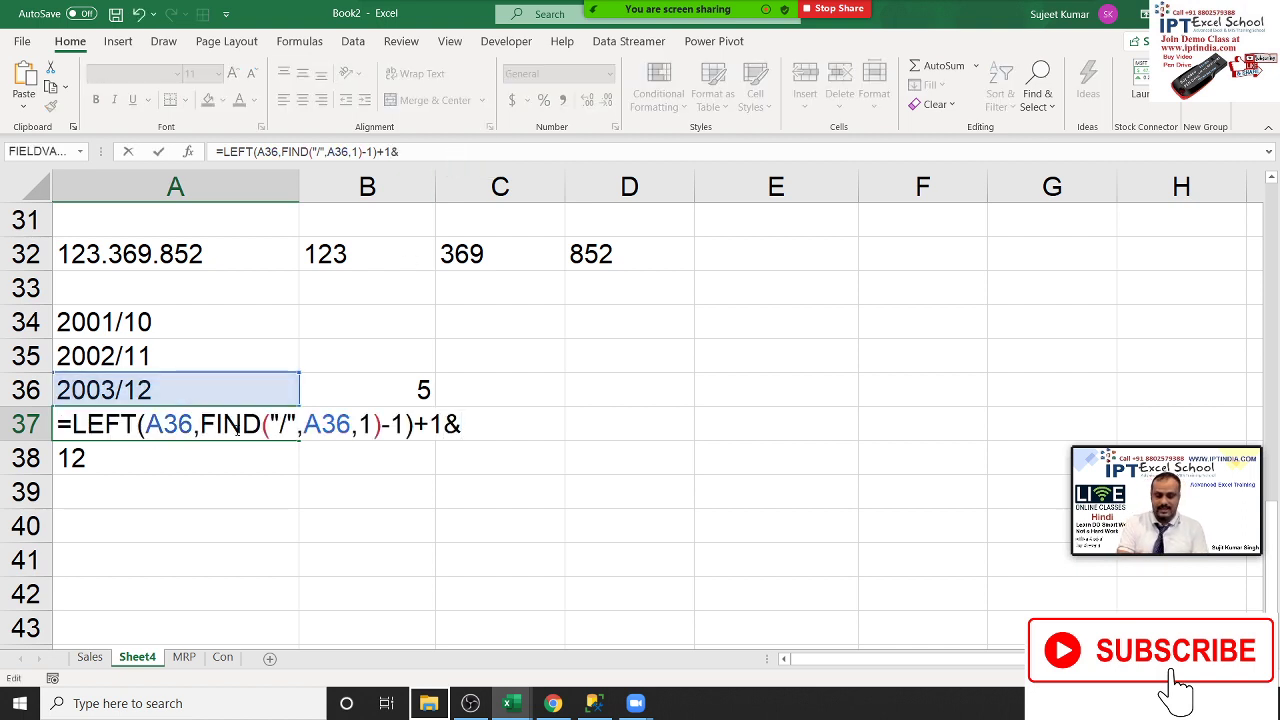
text("/"&)
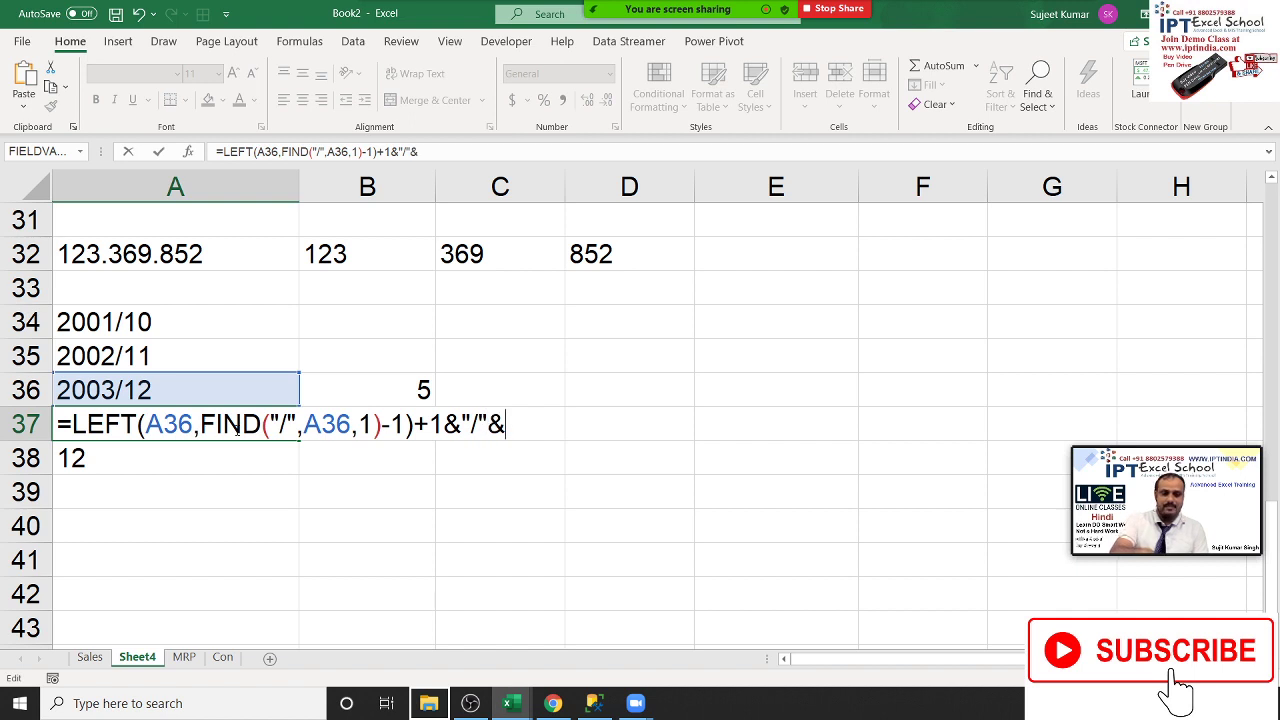
text(=RIGHT(A36,LEN(A36)-FIND("/",A36,1)))
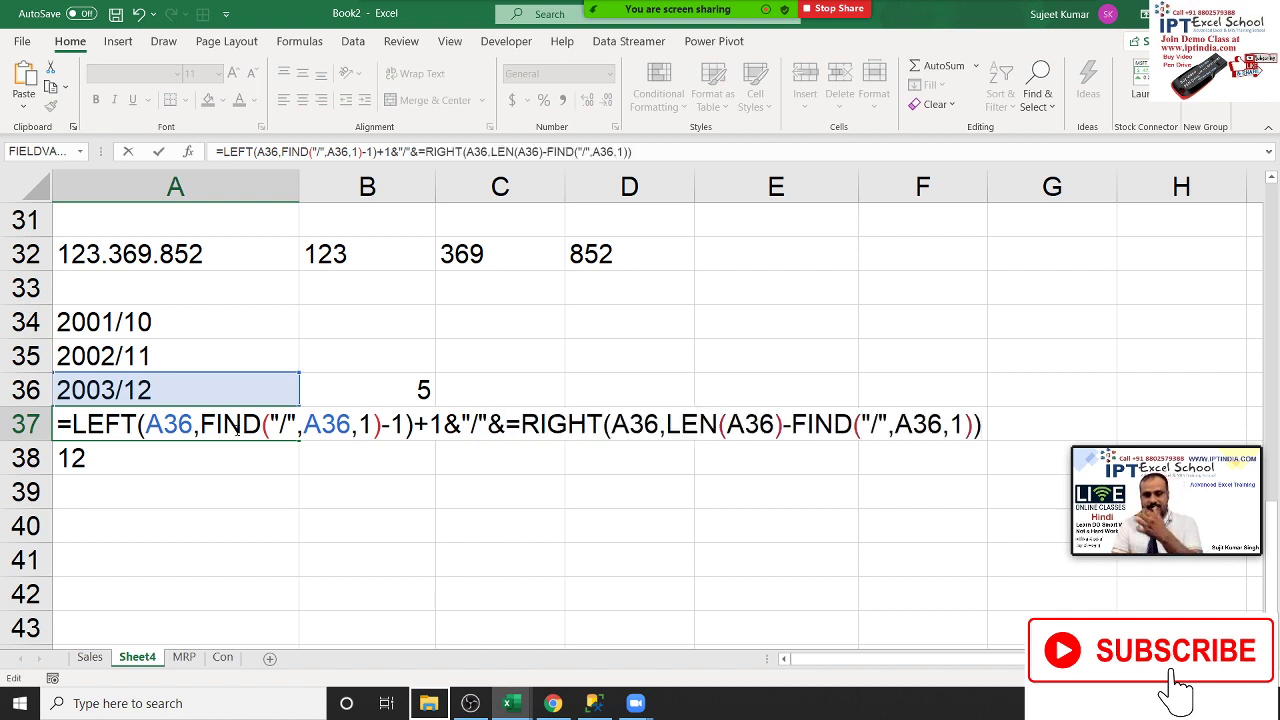
click(506, 424)
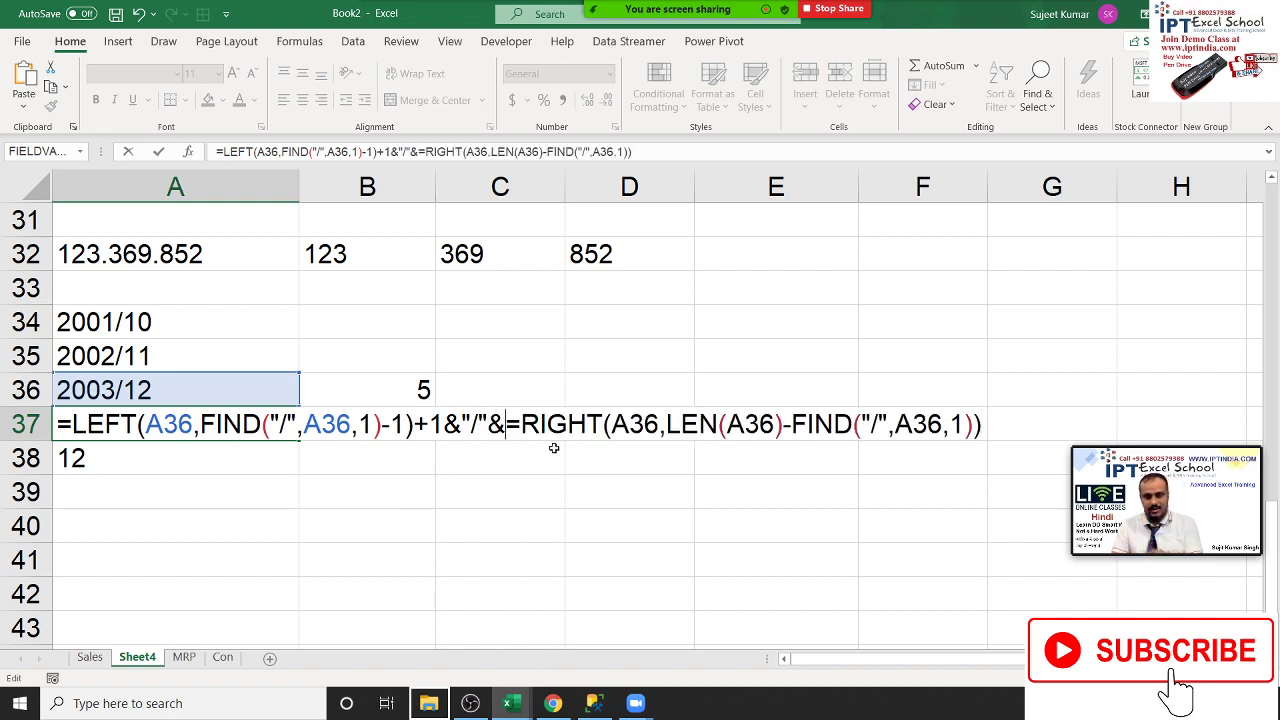
key(Delete)
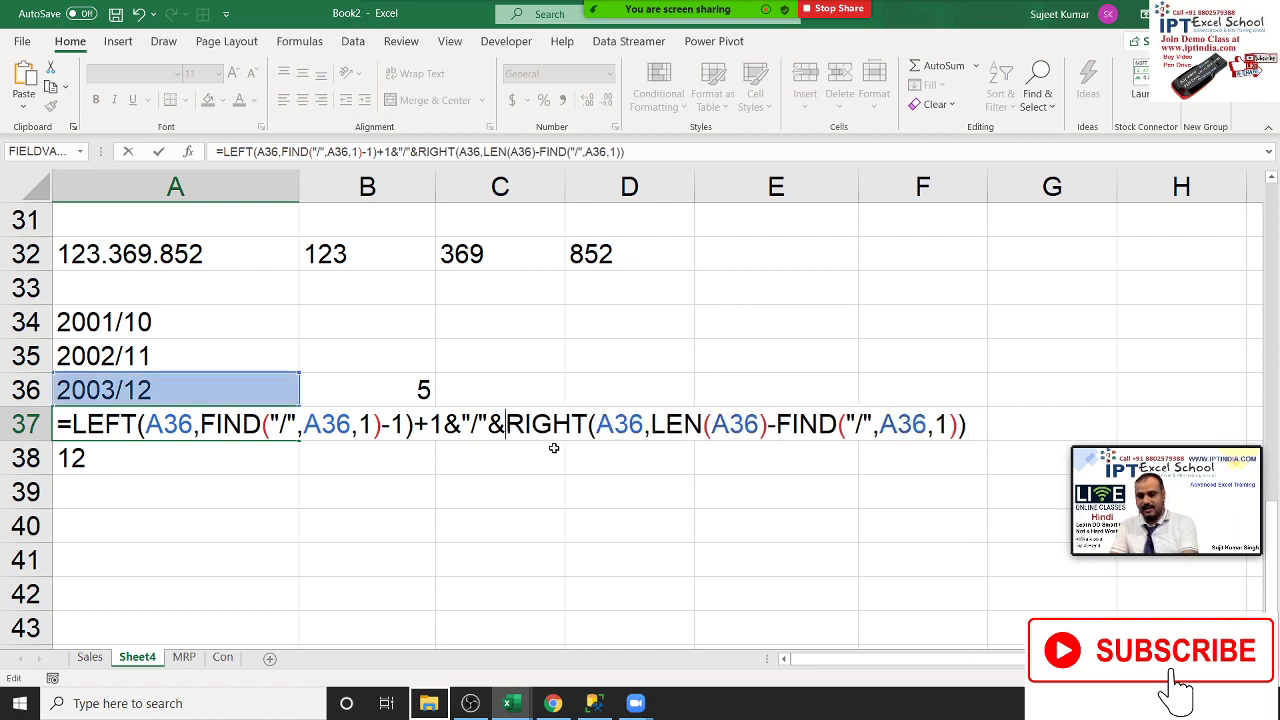
Remove the stray G37 reference and add +1 to the RIGHT part, making A37 show 2004/13
click(1000, 424)
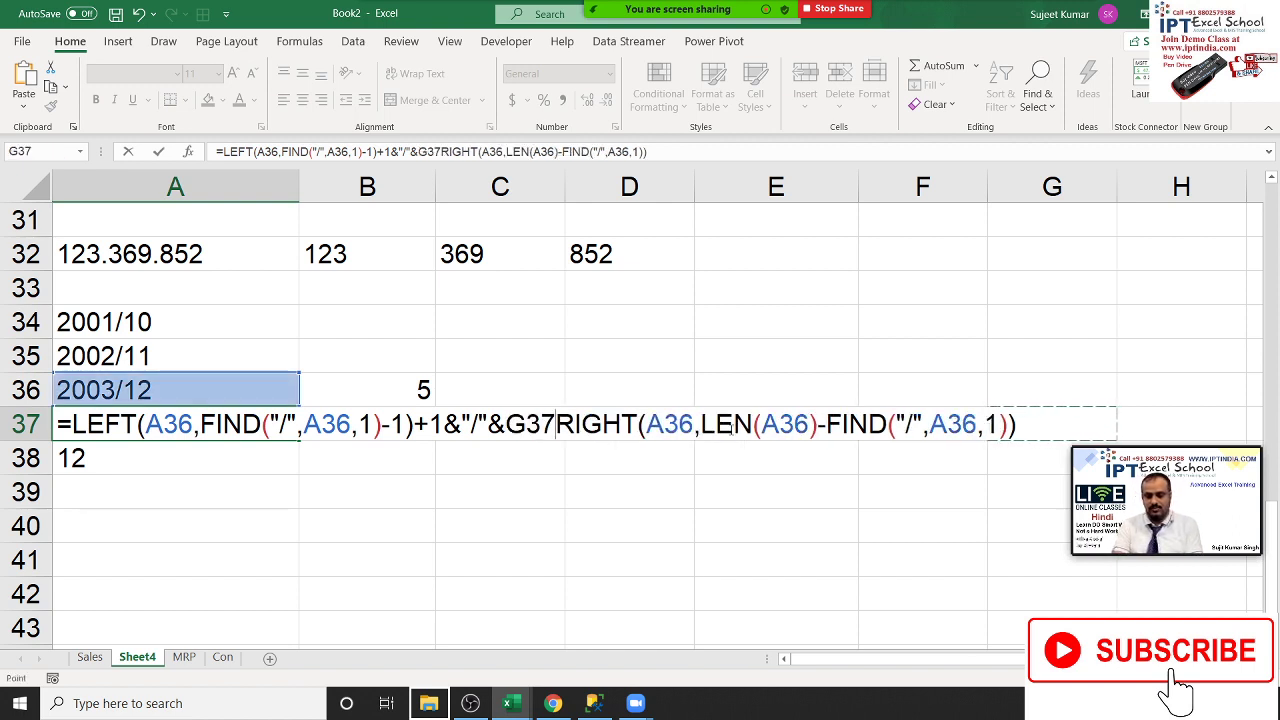
key(BackSpace)
key(BackSpace)
key(BackSpace)
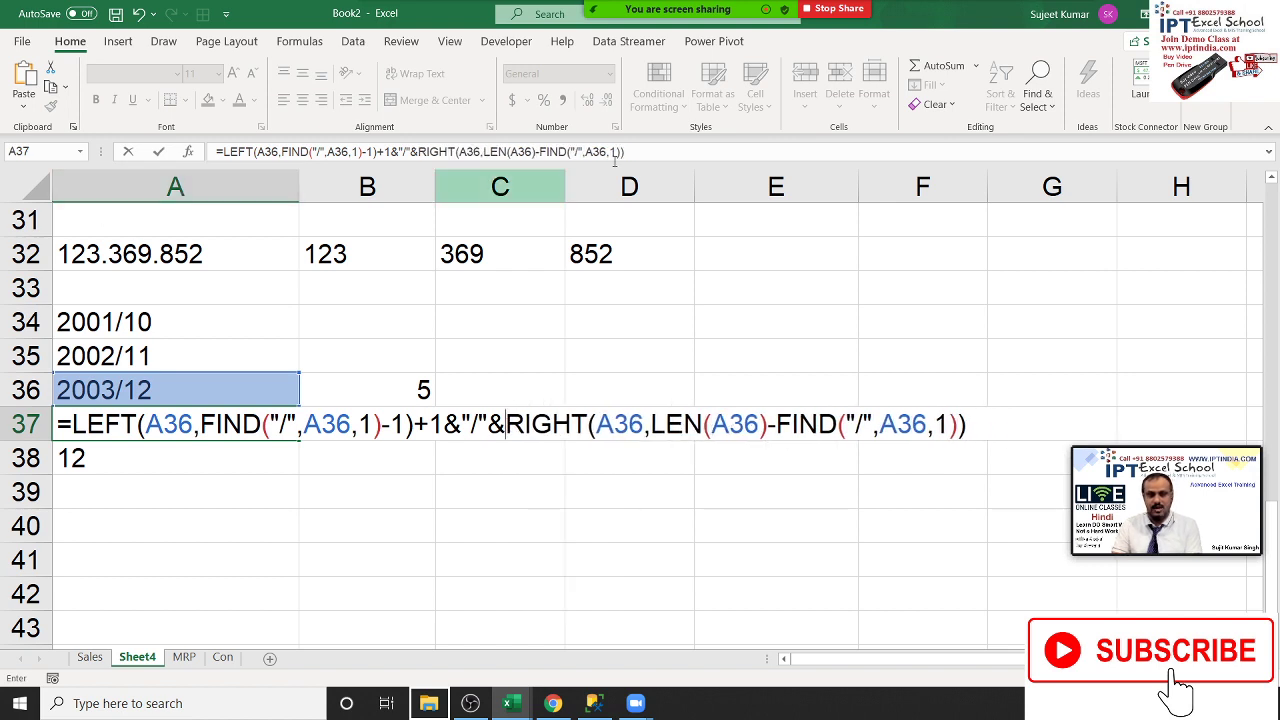
key(F2)
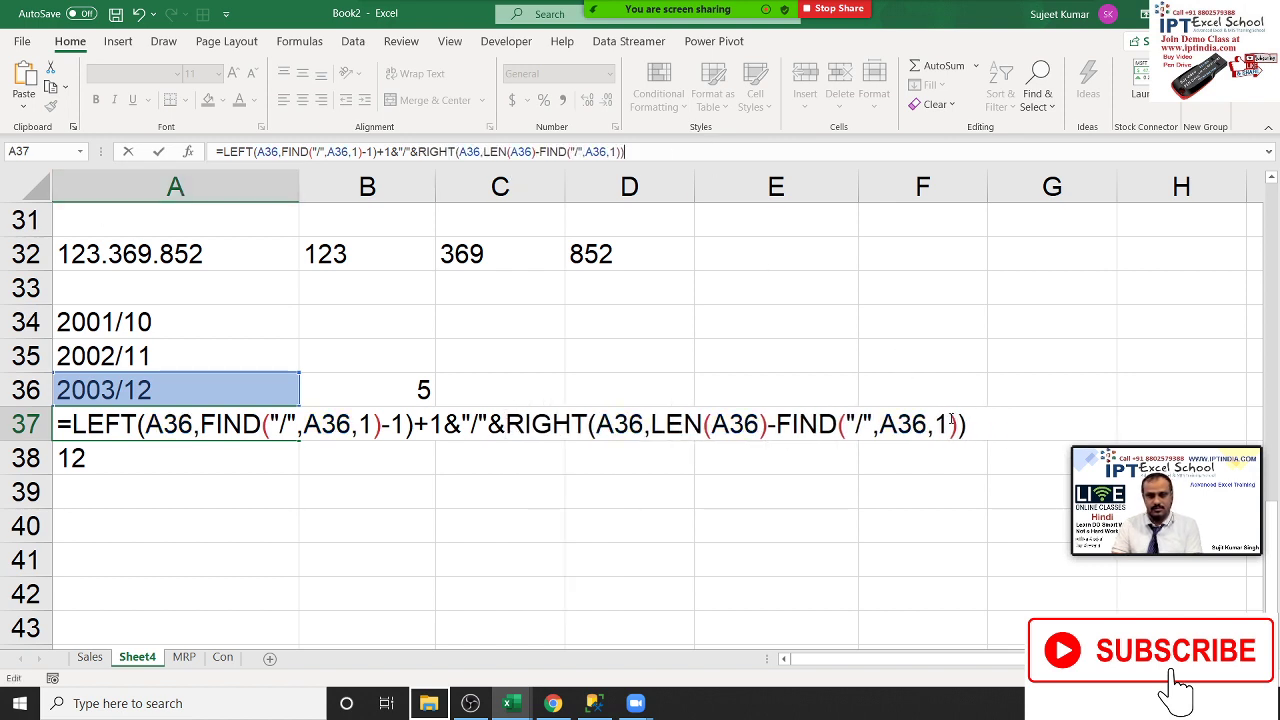
text(+)
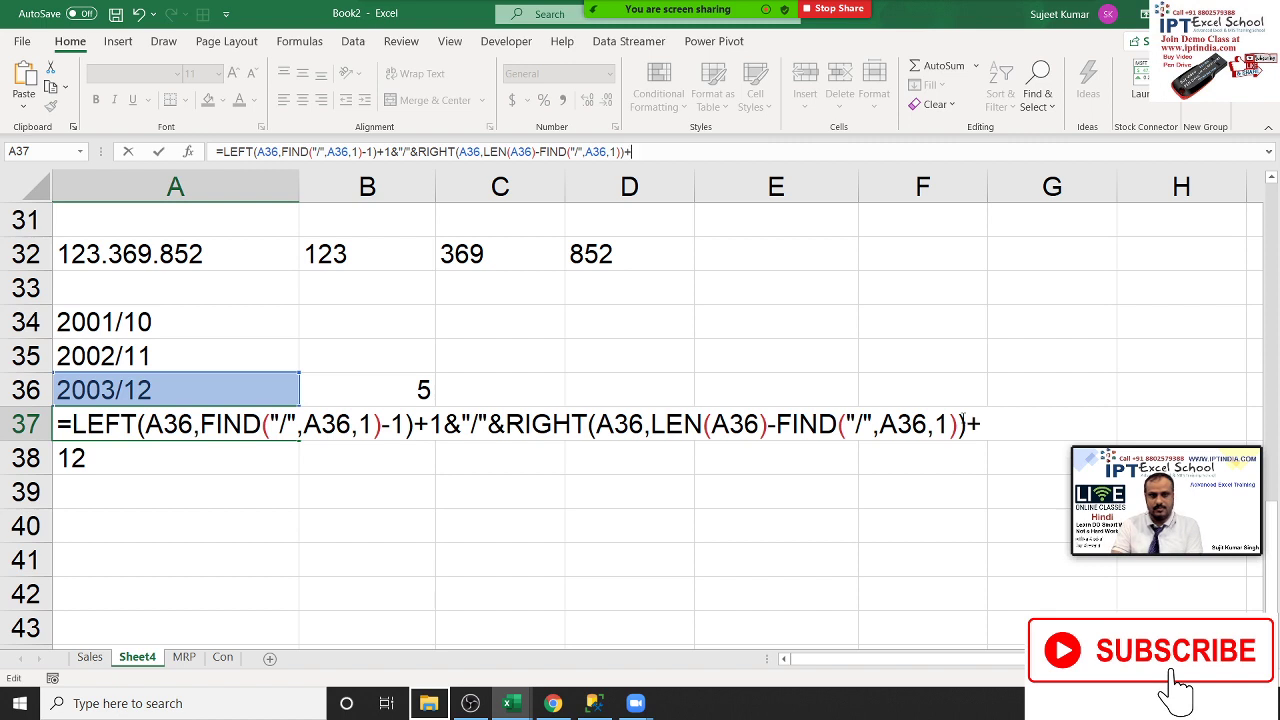
text(1)
key(Return)
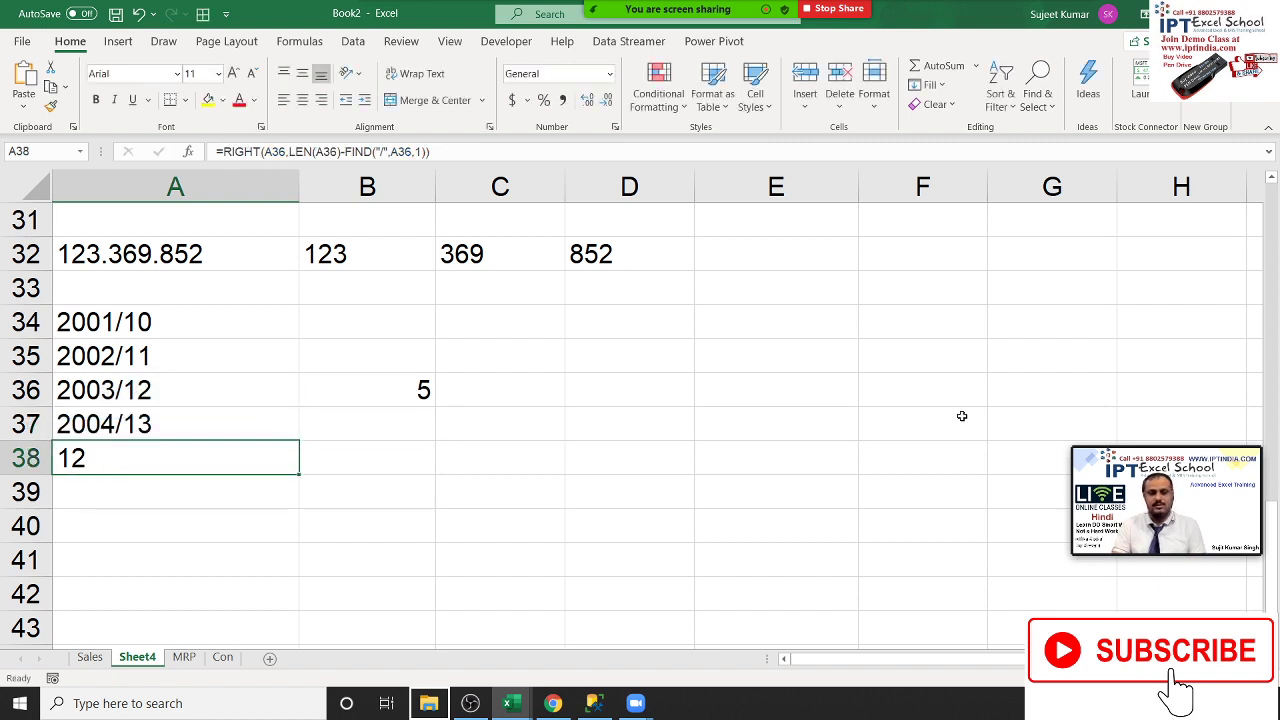
Clear A38 and fill A37's formula down through A40 to get 2005/14, 2006/15 and 2007/16
key(Delete)
key(Up)
key(shift+Down)
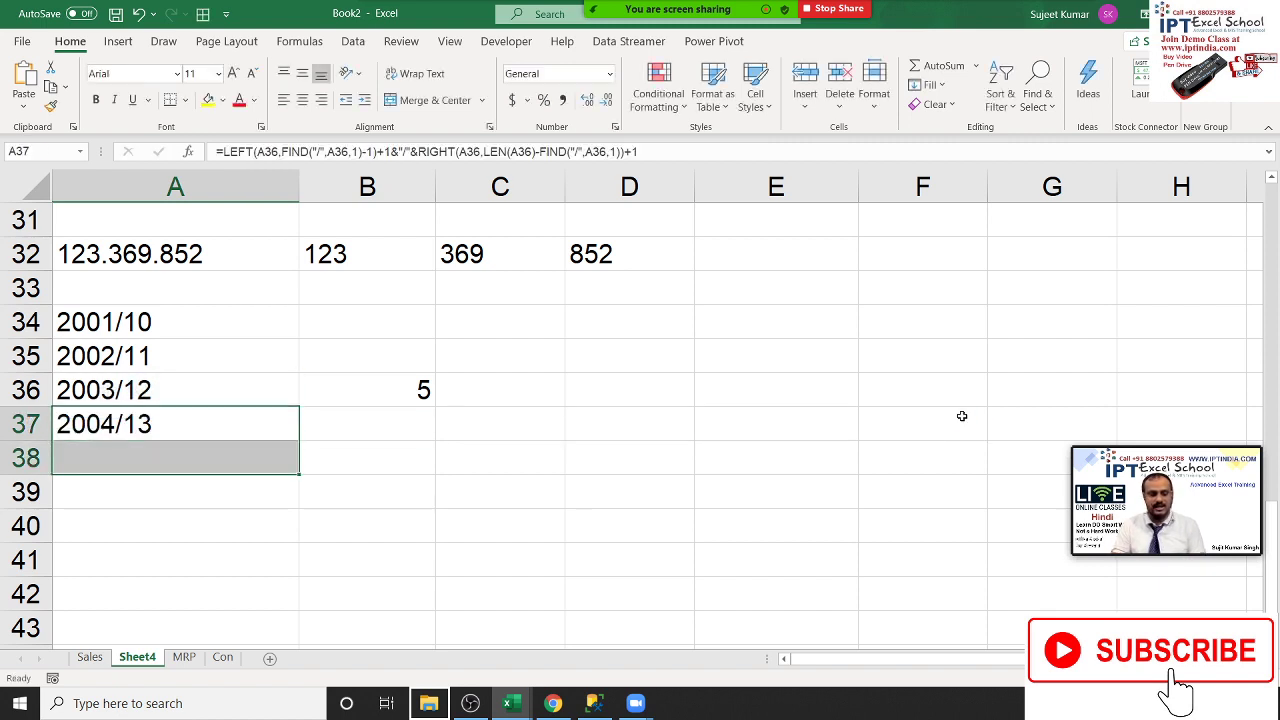
key(ctrl+d)
key(Down)
key(shift+Down)
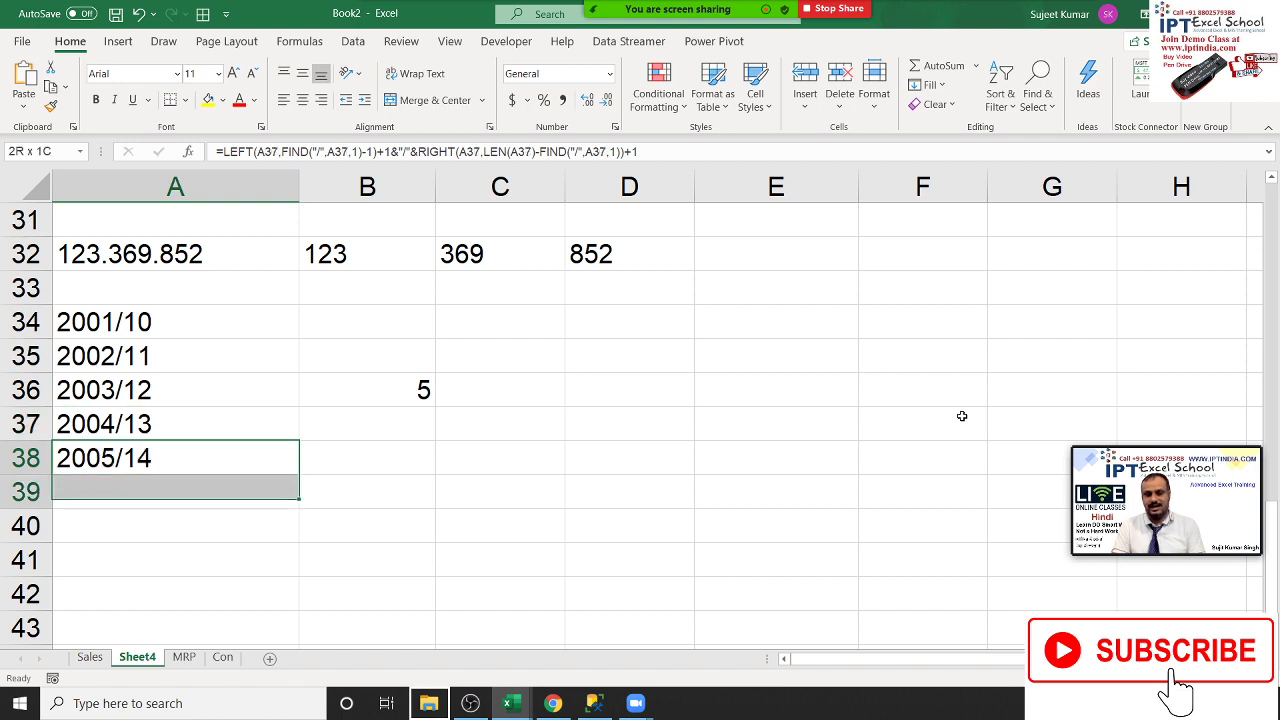
key(shift+Down)
key(ctrl+d)
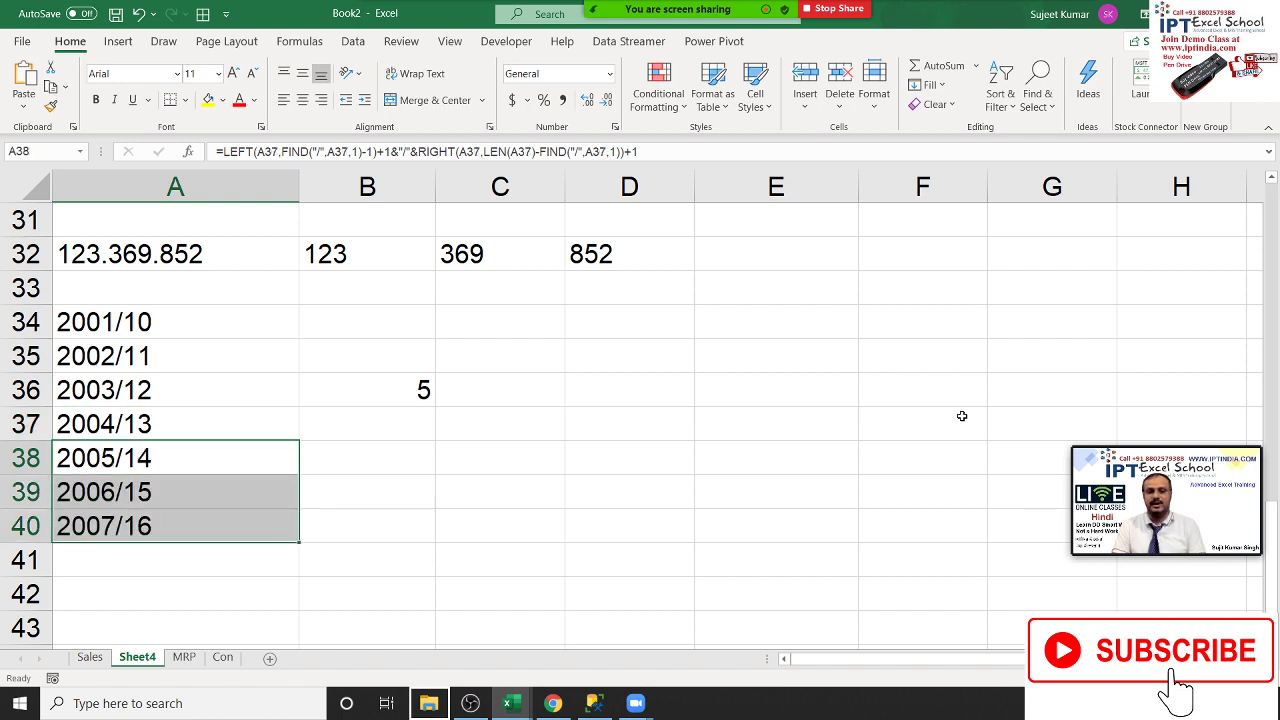
key(Up)
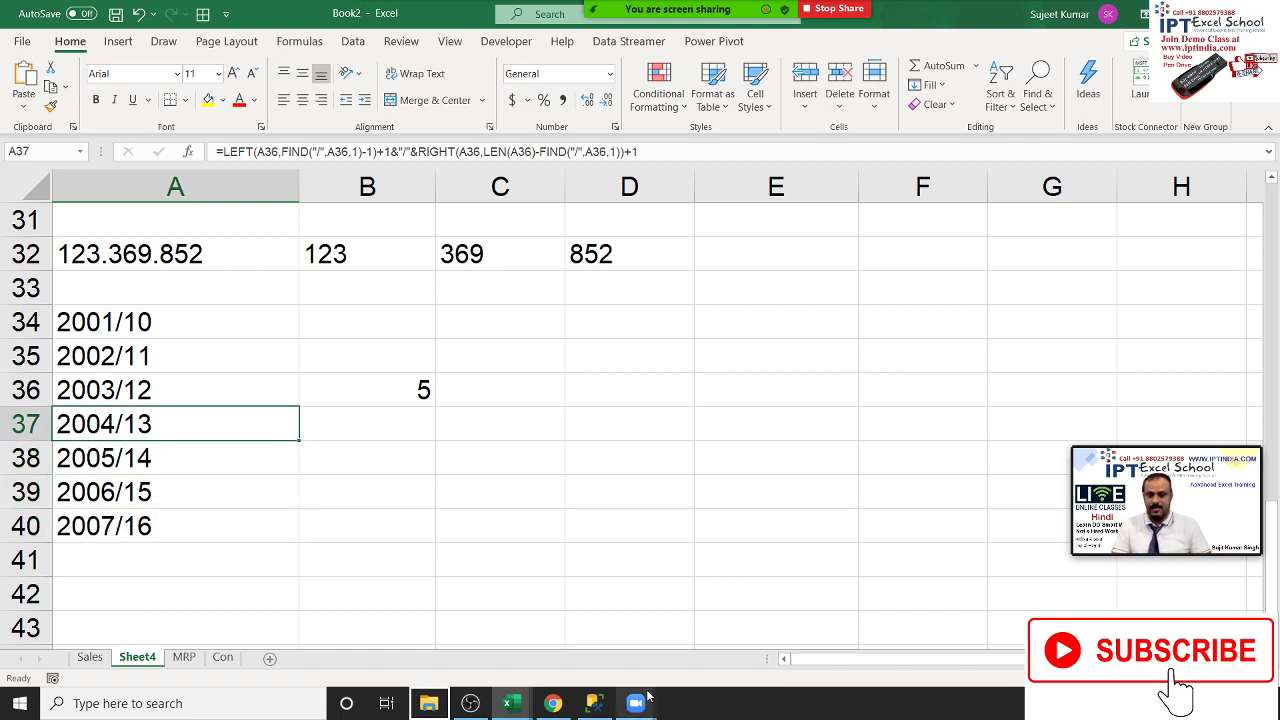
Switch to the WhatsApp Web chat with the original year-range question in the browser
click(1098, 28)
click(661, 20)
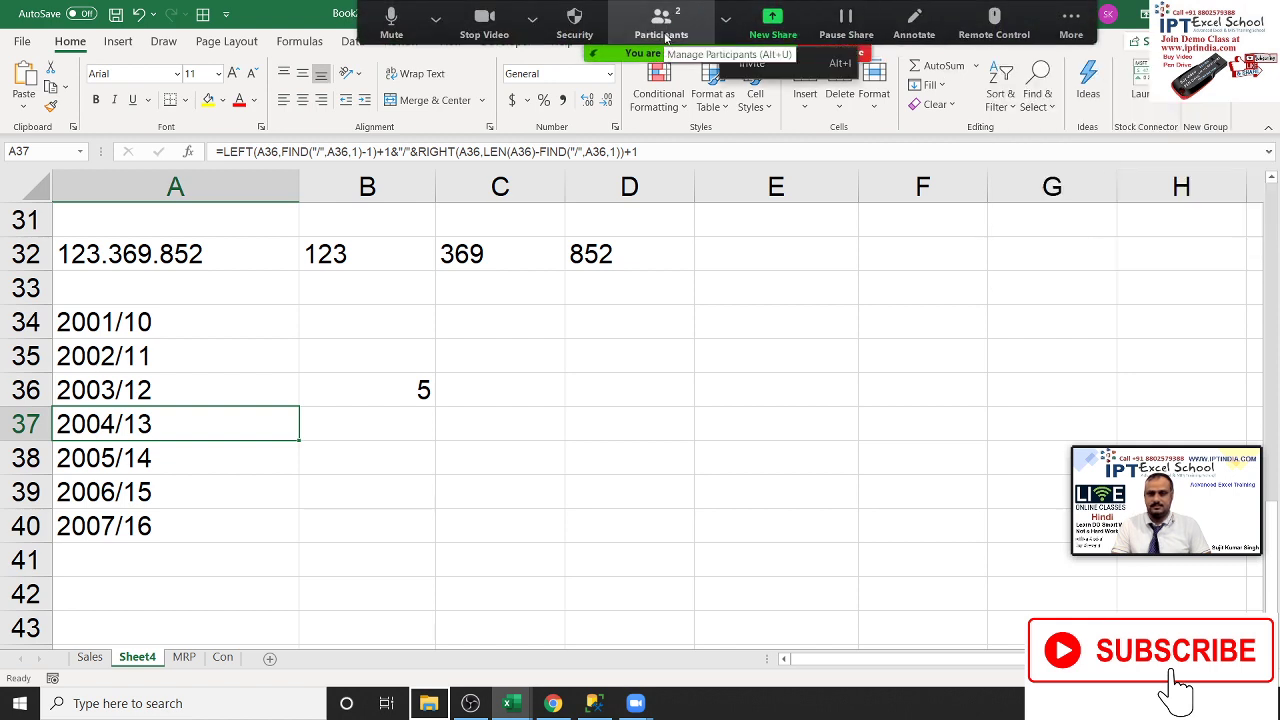
click(661, 20)
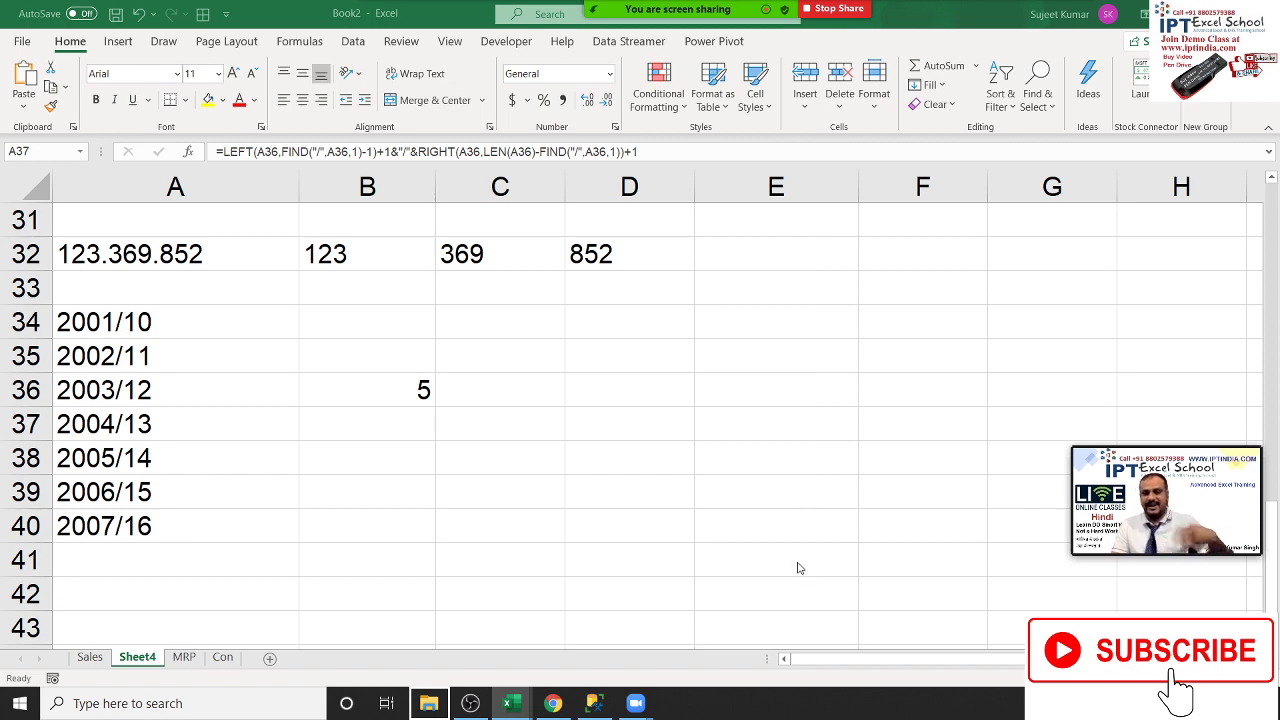
scroll(688, 623, up, 4)
scroll(688, 620, up, 5)
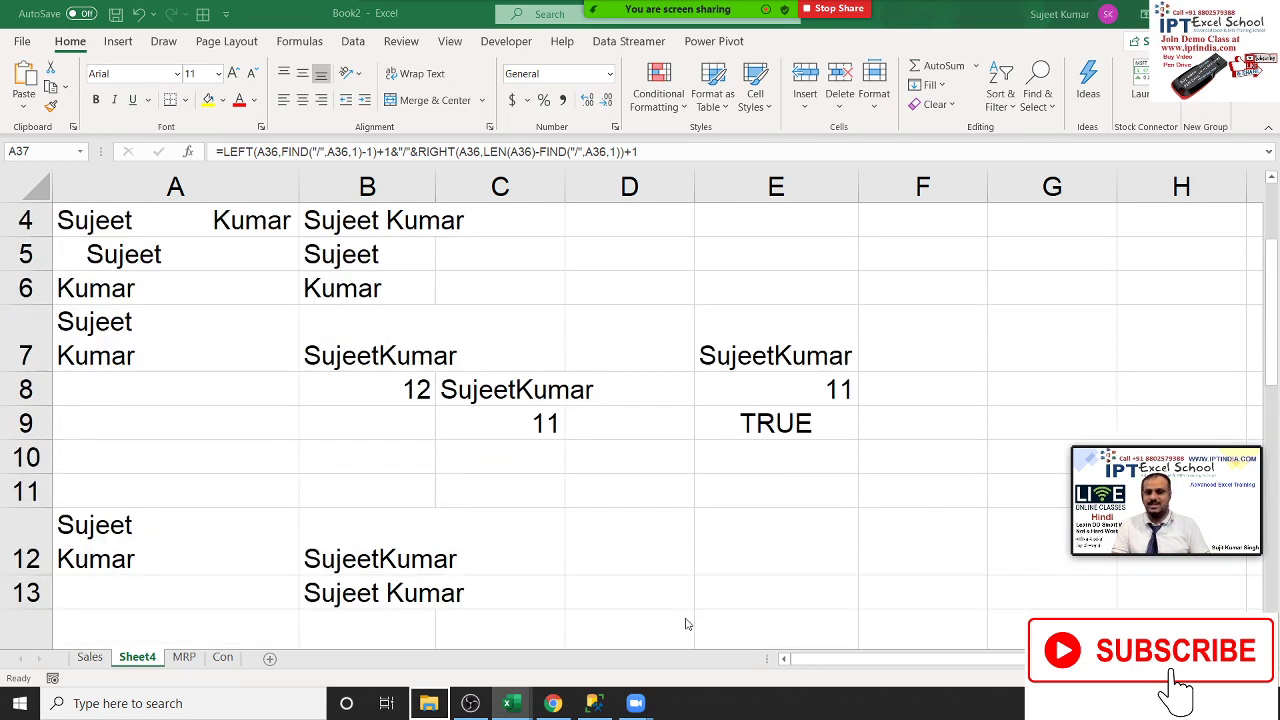
scroll(686, 614, up, 1)
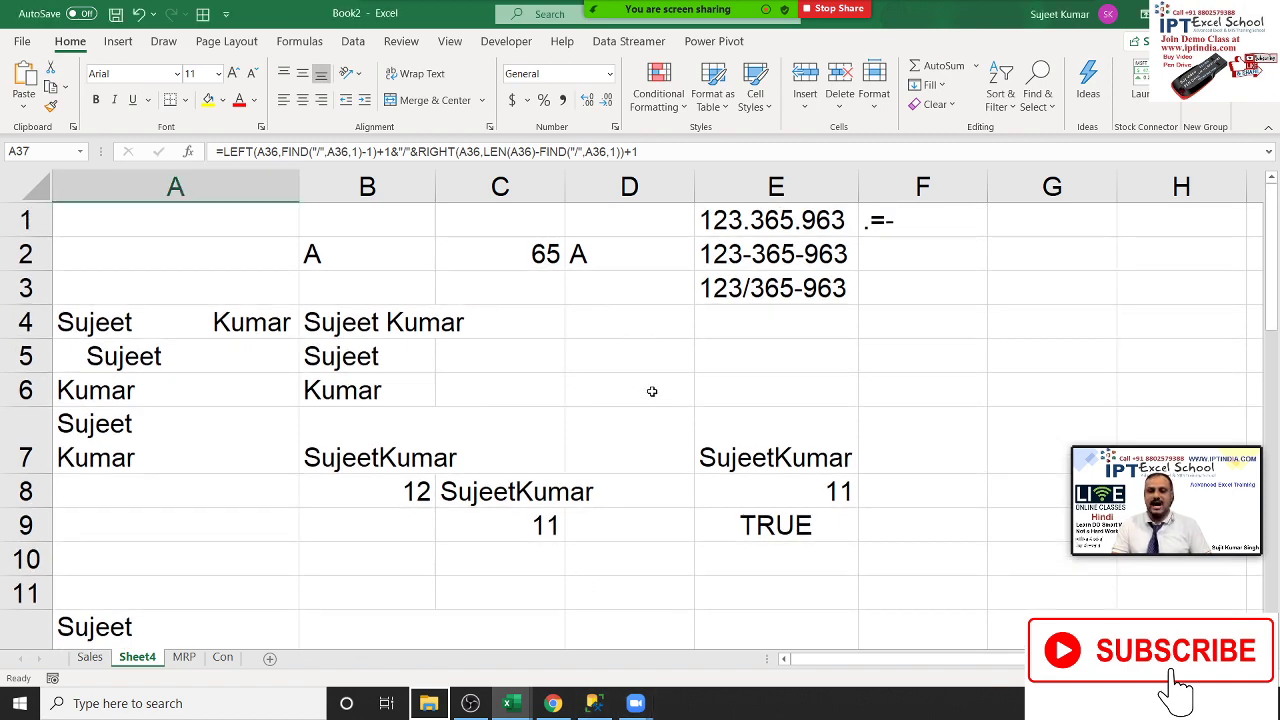
click(552, 703)
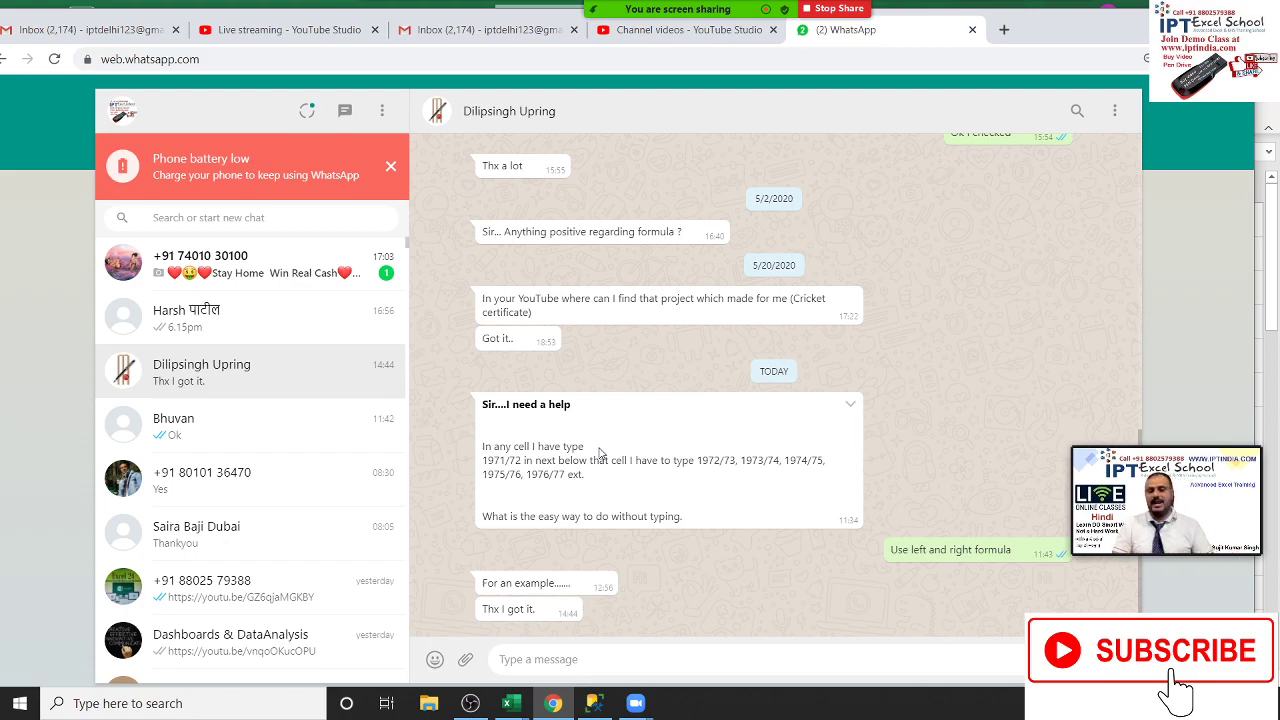
Minimize Chrome with Win+D to show the Windows desktop
key(super+d)
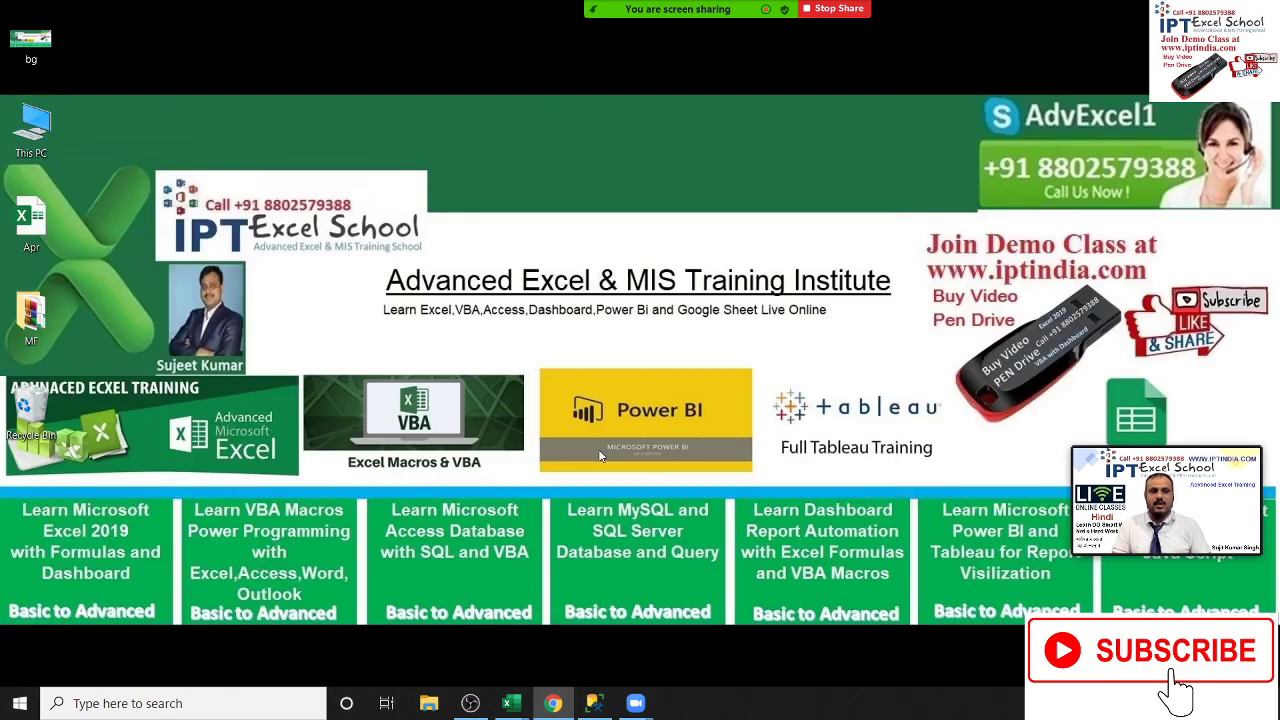